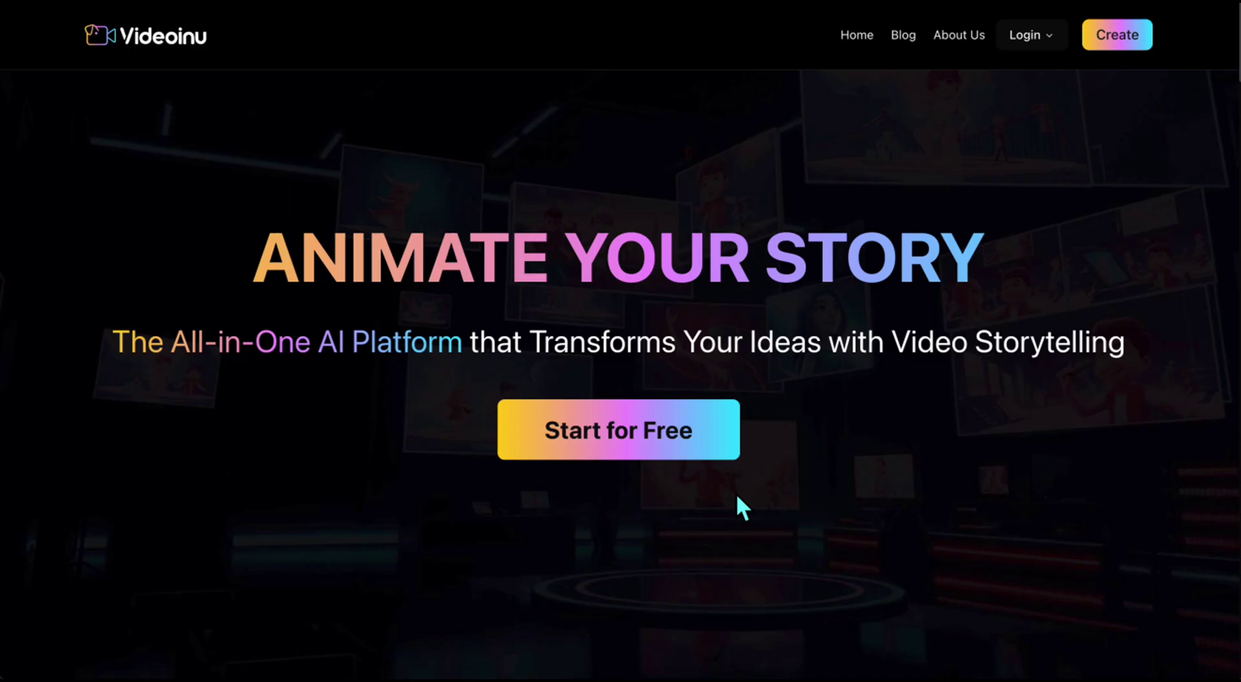
Start for free and log in to Videoinu with a Google account.
{"action": "left_click", "coordinate": [661, 460]}
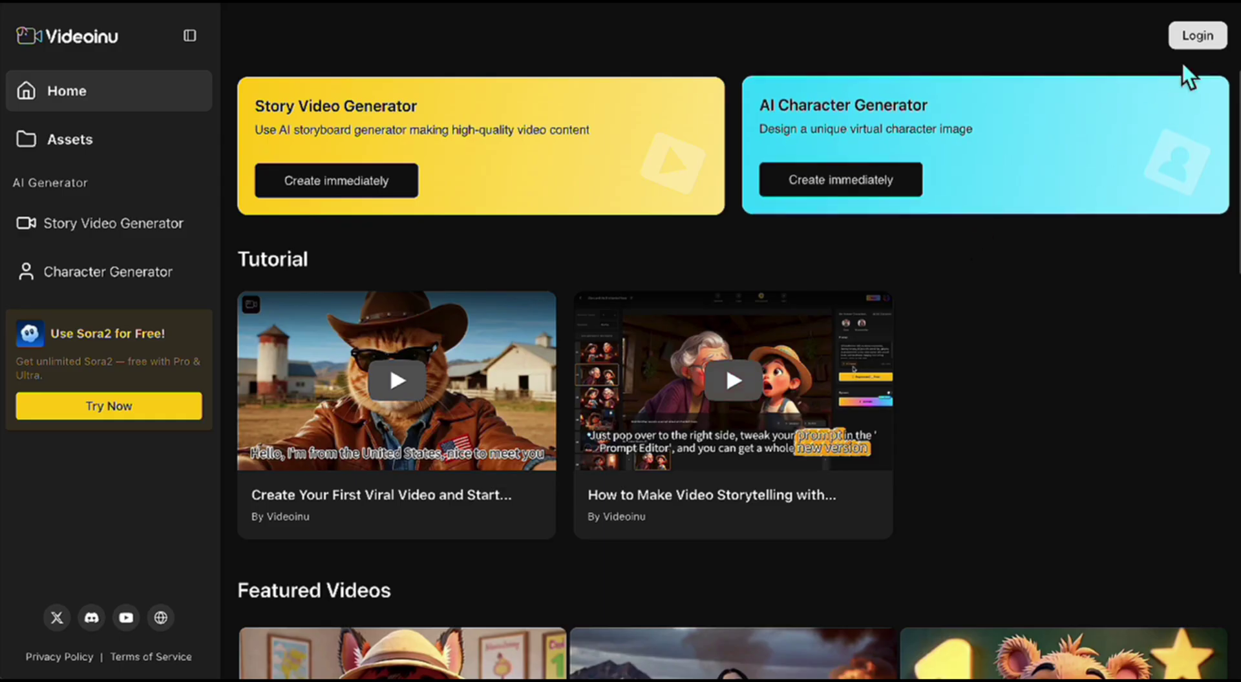
{"action": "left_click", "coordinate": [1200, 38]}
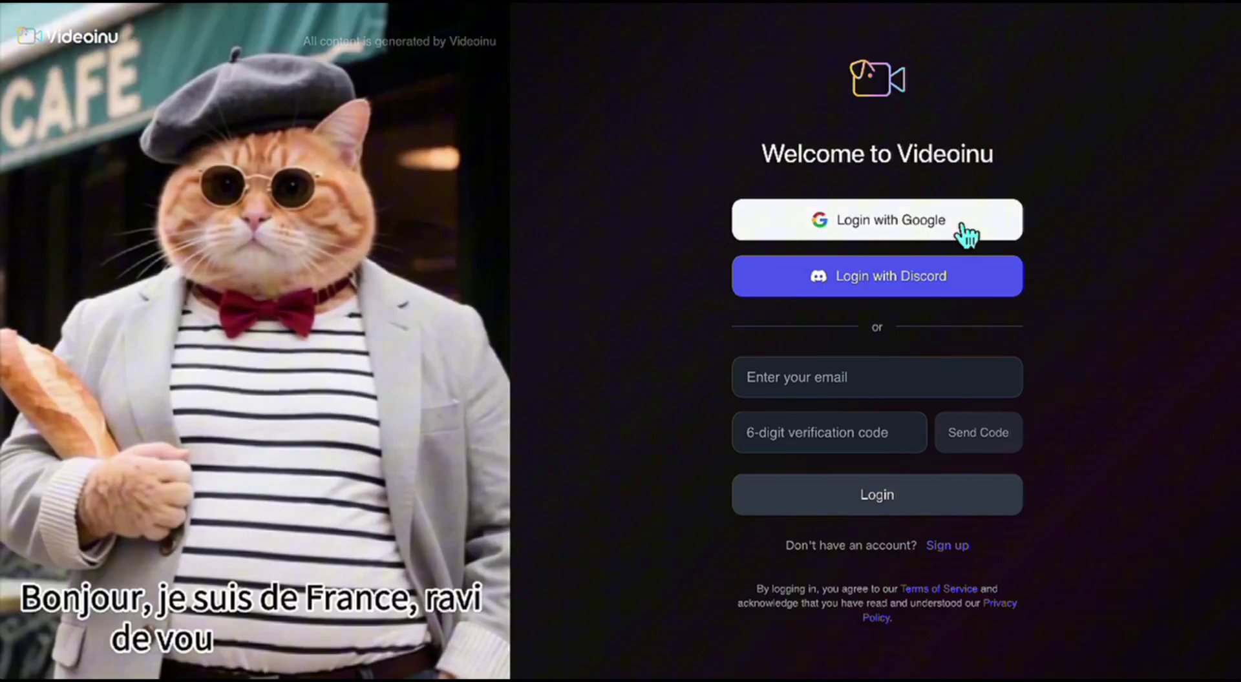
{"action": "left_click", "coordinate": [962, 221]}
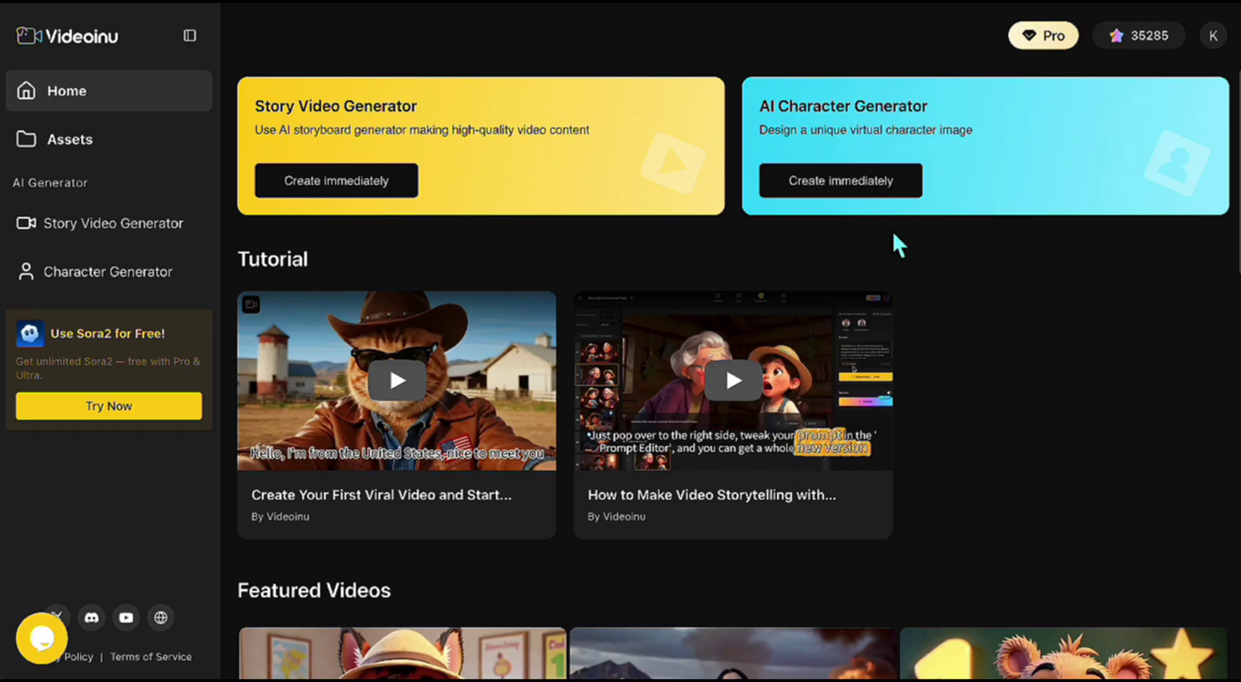
Open the free Sora2 generator, compare Img2Vid and Txt2Vid, and settle on Txt2Vid with the prompt focused.
{"action": "left_click", "coordinate": [122, 417]}
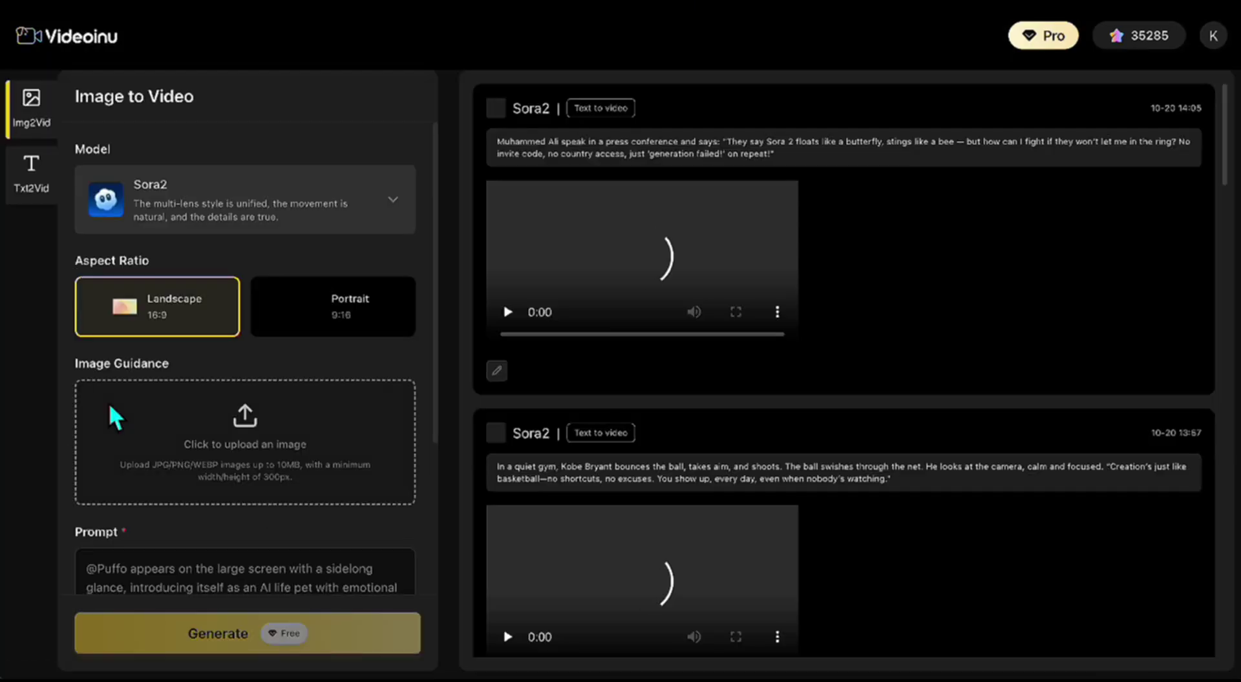
{"action": "scroll", "coordinate": [511, 472], "scroll_direction": "down", "scroll_amount": 10}
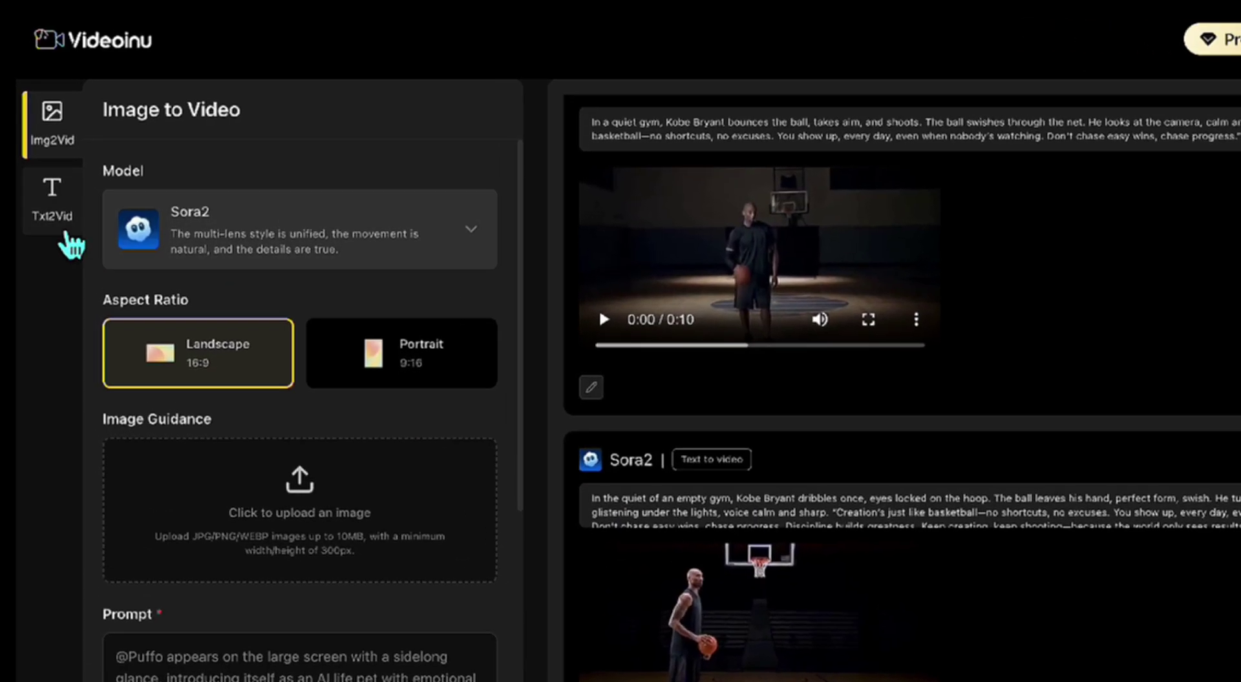
{"action": "left_click", "coordinate": [34, 177]}
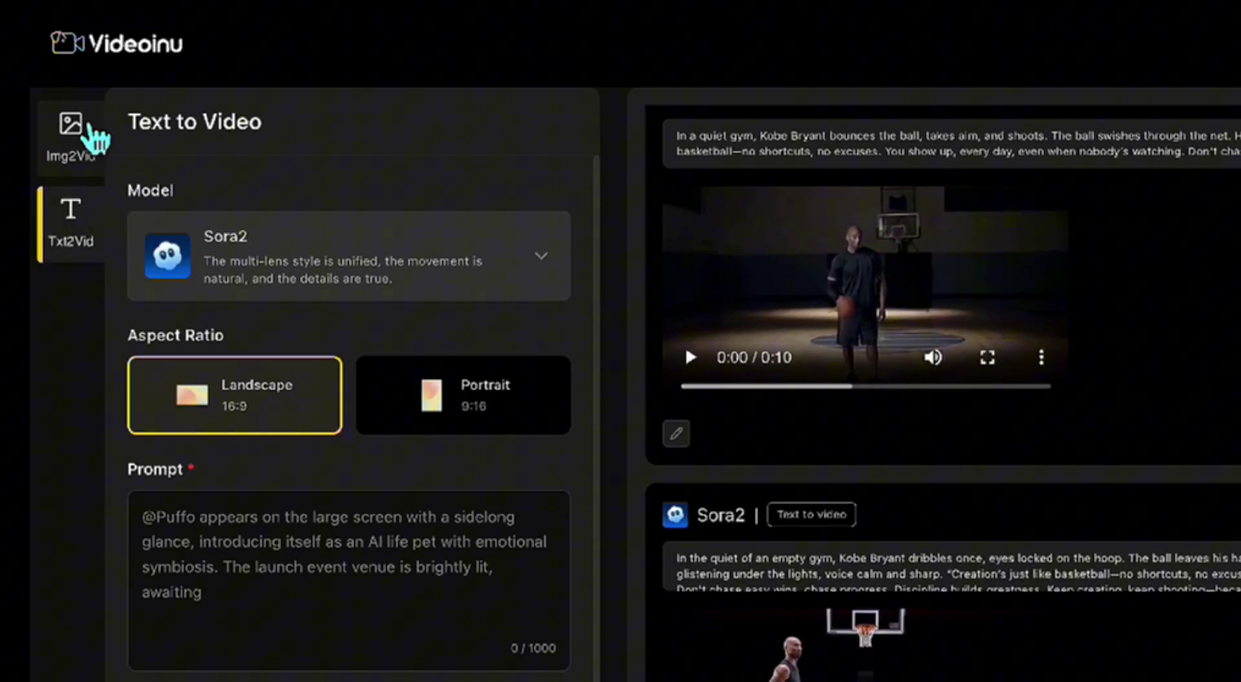
{"action": "left_click", "coordinate": [90, 133]}
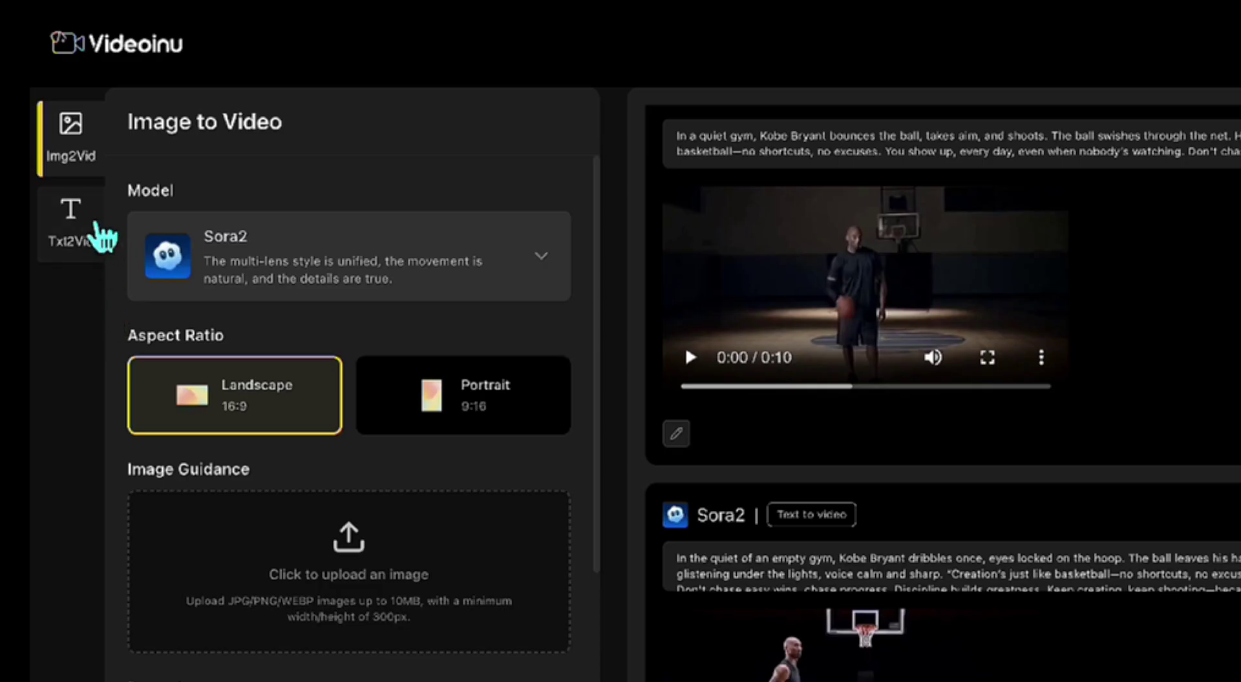
{"action": "left_click", "coordinate": [97, 231]}
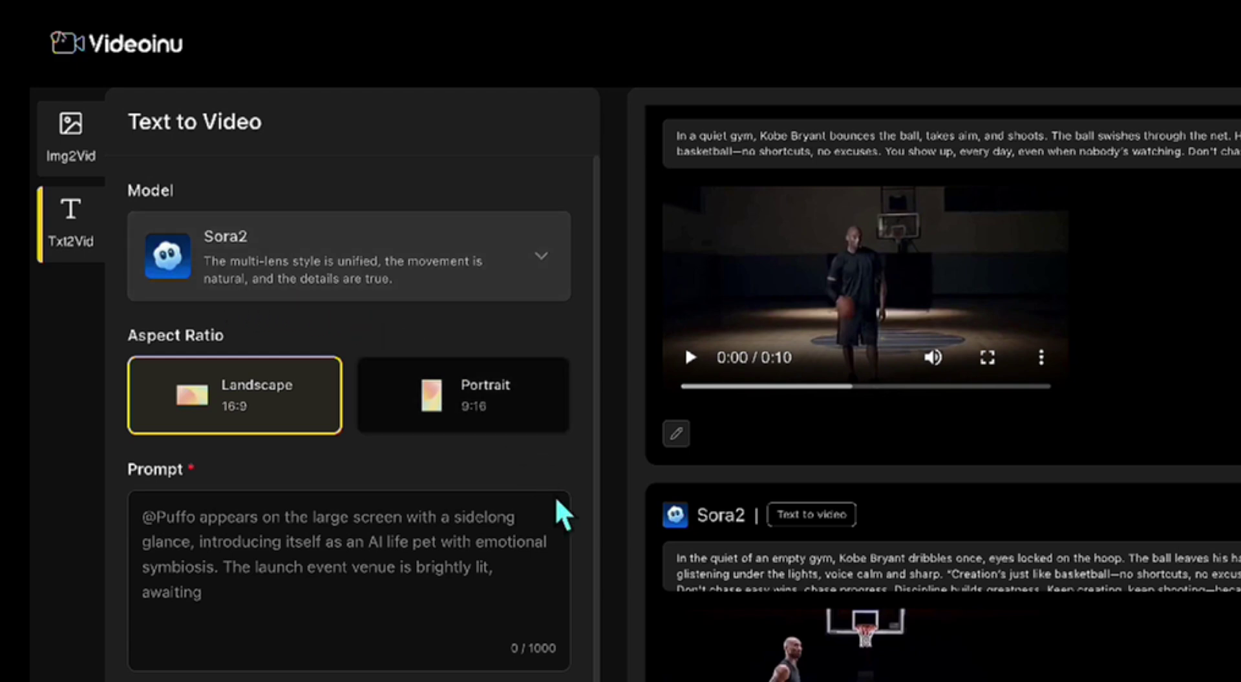
{"action": "left_click", "coordinate": [343, 557]}
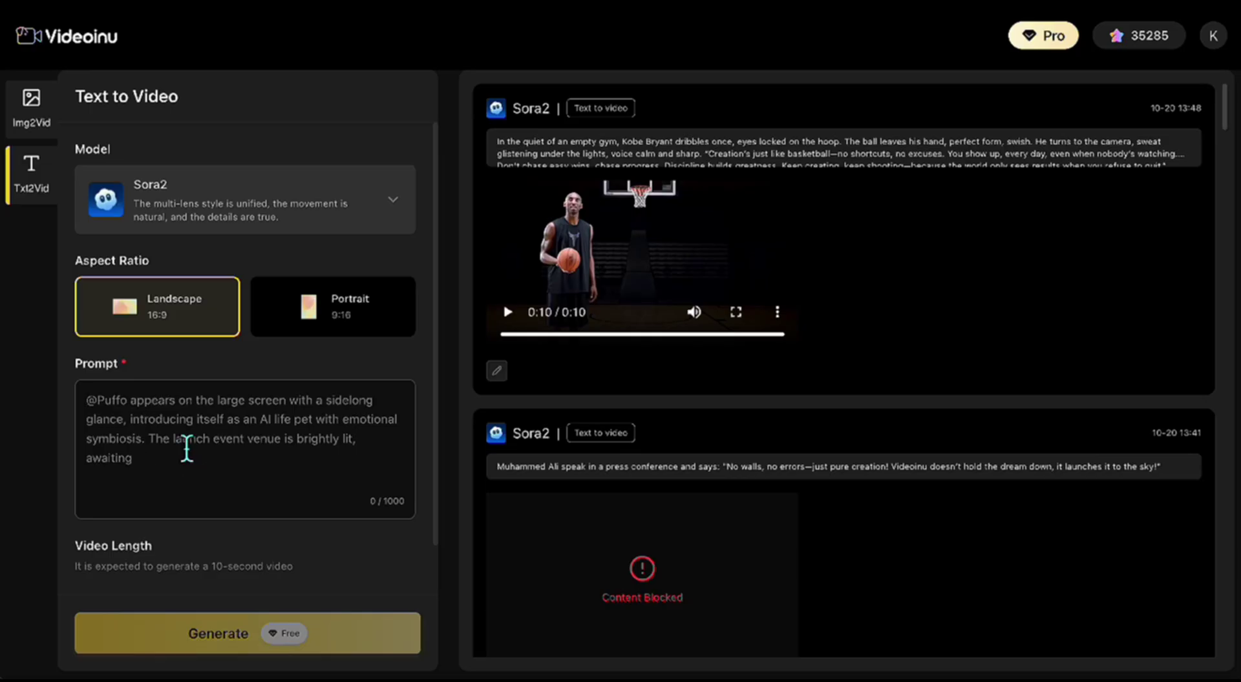
Paste the quiet-gym basketball prompt with the 'Creation's just like basketball' line and generate it.
{"action": "left_click", "coordinate": [187, 450]}
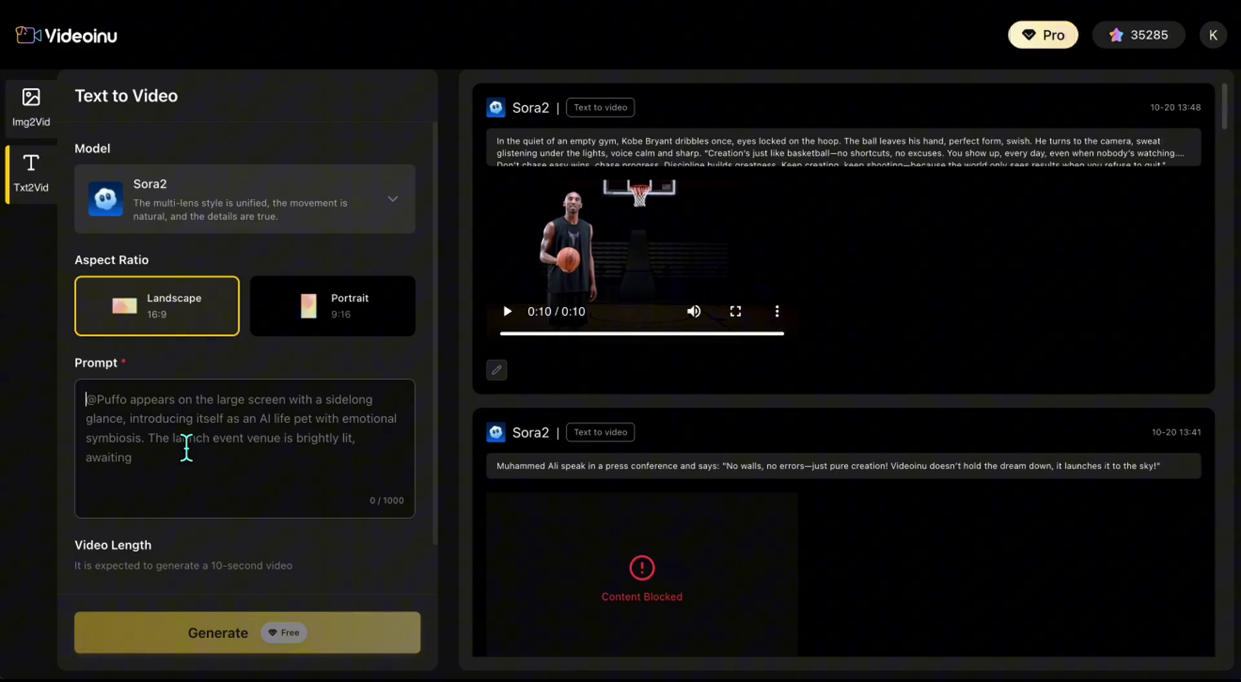
{"action": "type", "text": "In a quiet gym, Kobe Bryant bounces the ball, takes aim, and shoots. The ball swishes through the net. He looks at the camera, calm and focused.  \"Creation’s just like basketball—no shortcuts, no excuses. You show up, every day, even when nobody's watching. Don't chase easy wins, chase progress.\""}
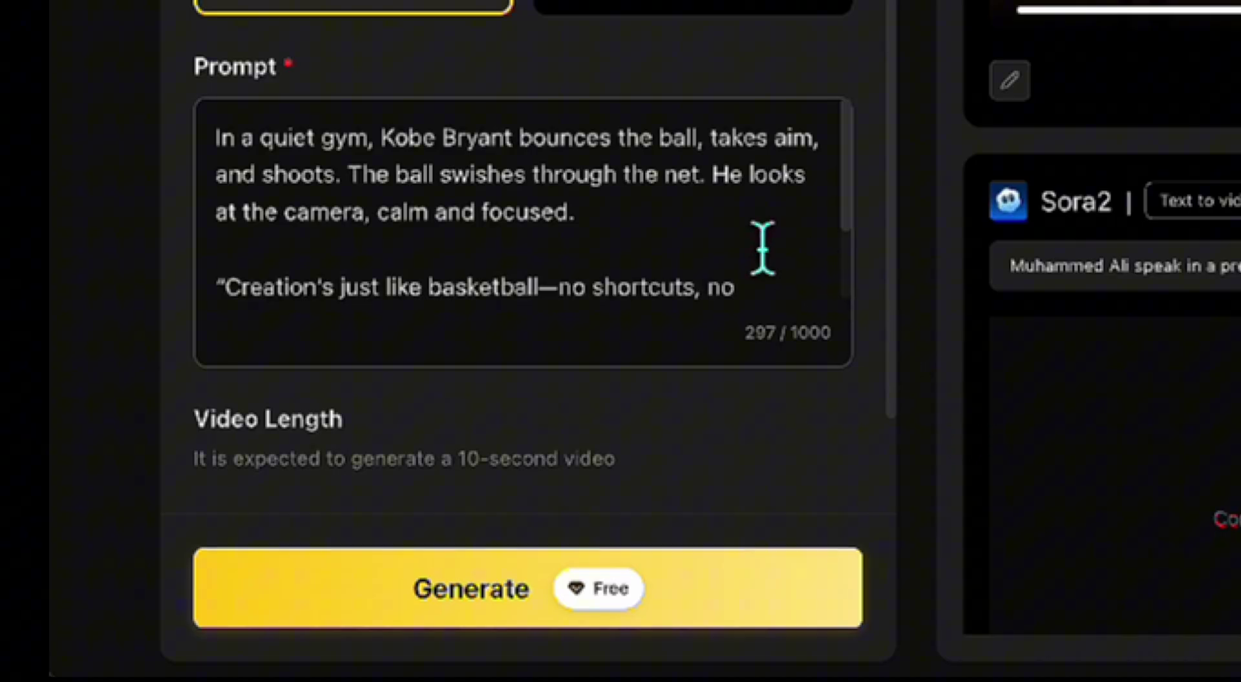
{"action": "scroll", "coordinate": [761, 248], "scroll_direction": "down", "scroll_amount": 1}
{"action": "scroll", "coordinate": [762, 248], "scroll_direction": "down", "scroll_amount": 2}
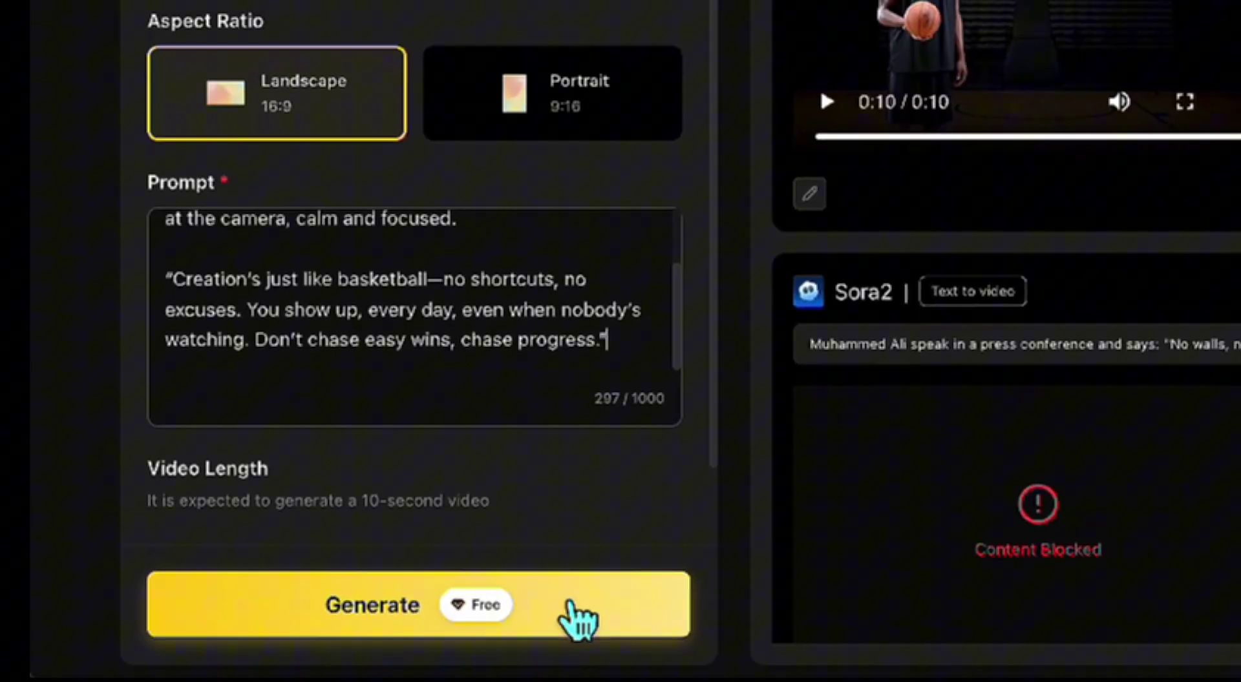
{"action": "left_click", "coordinate": [711, 588]}
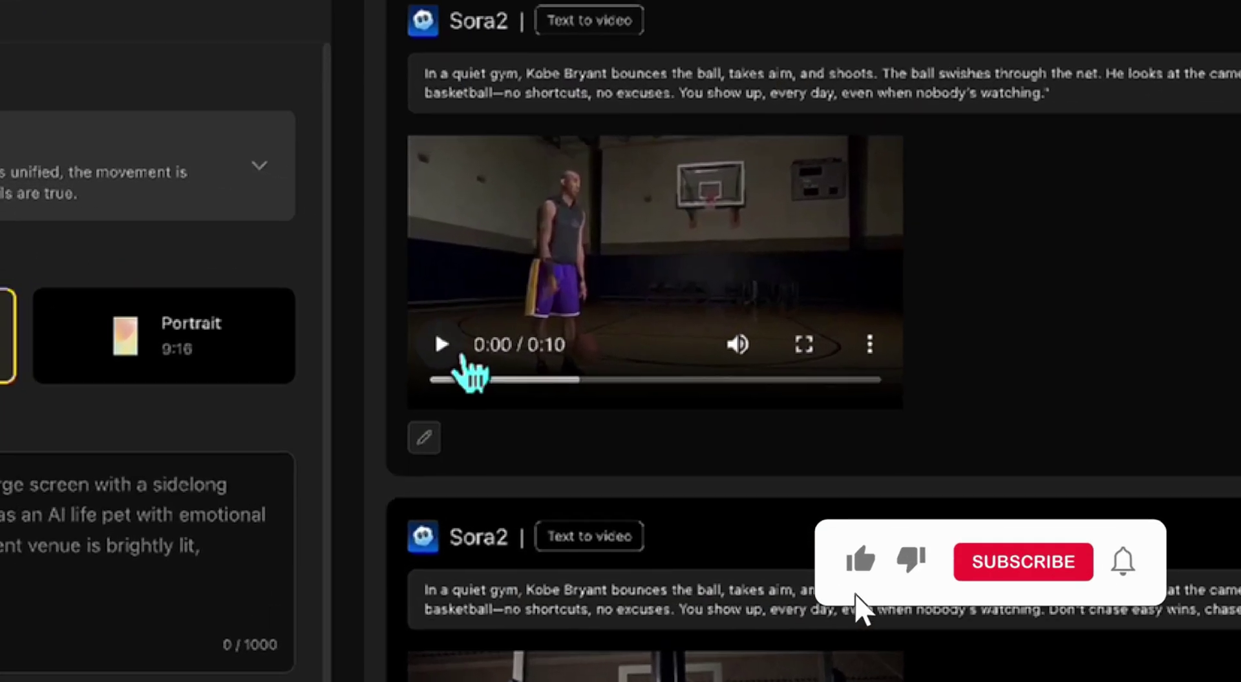
Play the new basketball gym clip through its full 10 seconds.
{"action": "left_click", "coordinate": [460, 359]}
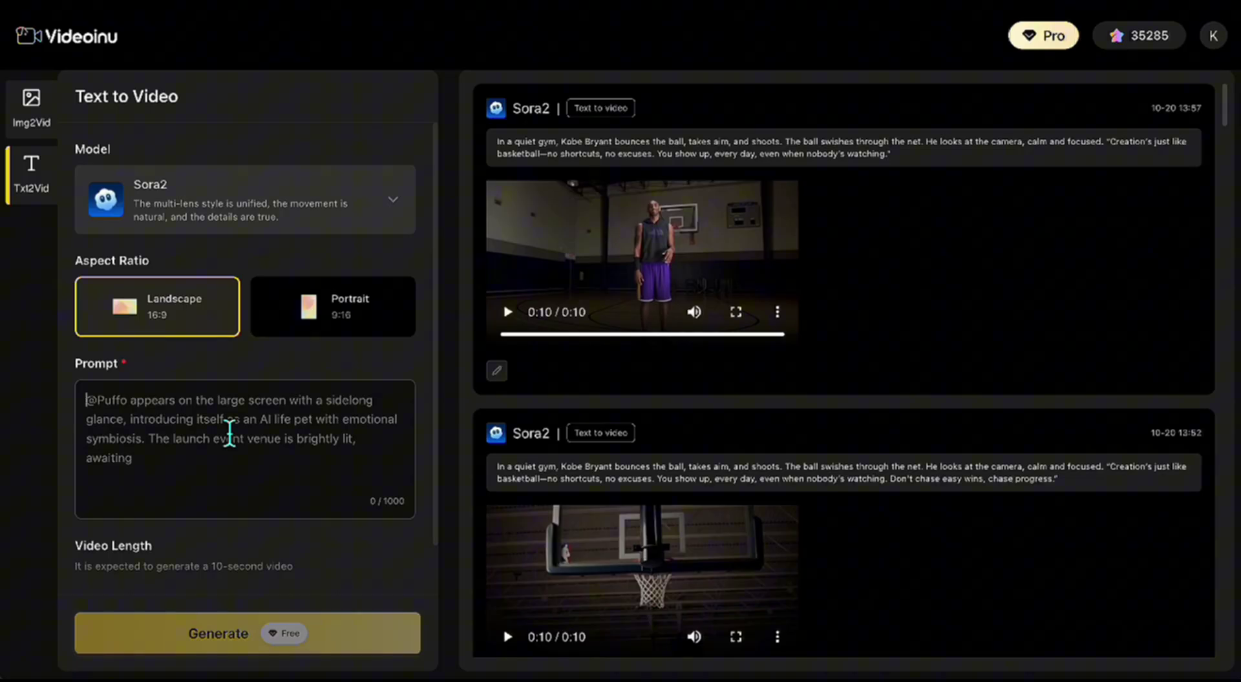
Paste the boxer press-conference prompt joking about Sora 2 access and generate the clip.
{"action": "type", "text": "Muhammed Ali speak in a press conference and says: \"They say Sora 2 floats like a butterfly, stings like a bee — but how can I fight if they won’t let me in the ring? No invite code, no country access, just ‘generation failed!’ on repeat!\""}
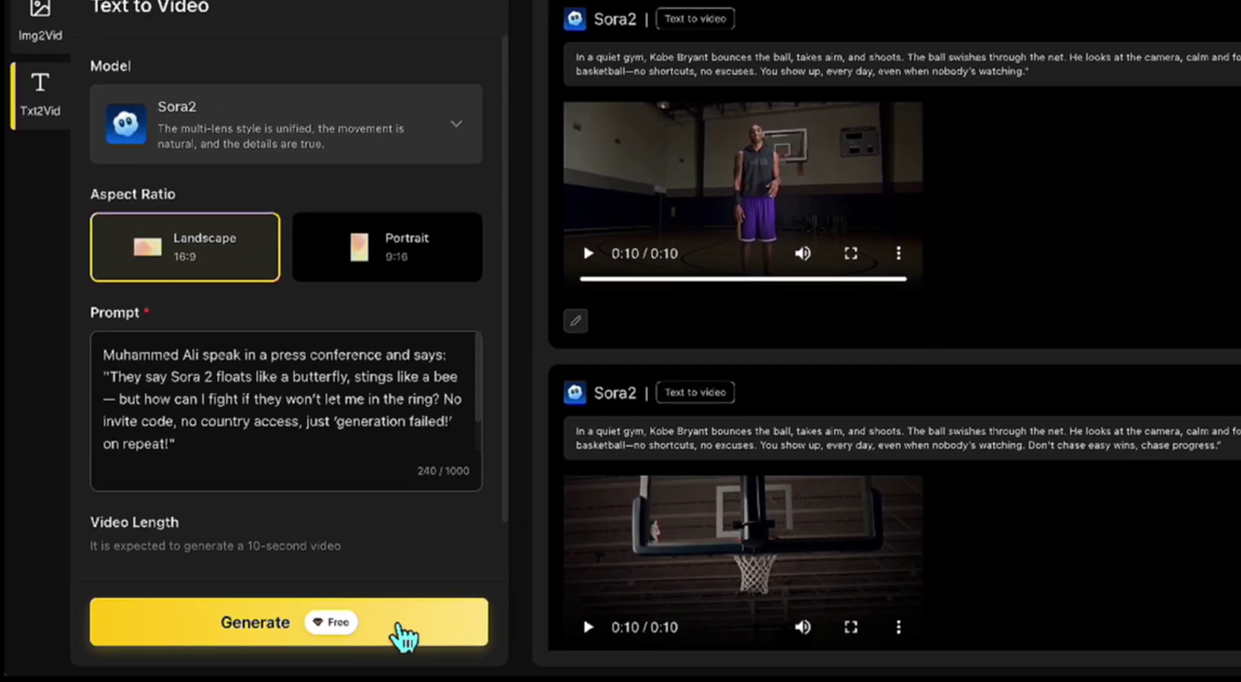
{"action": "left_click", "coordinate": [499, 601]}
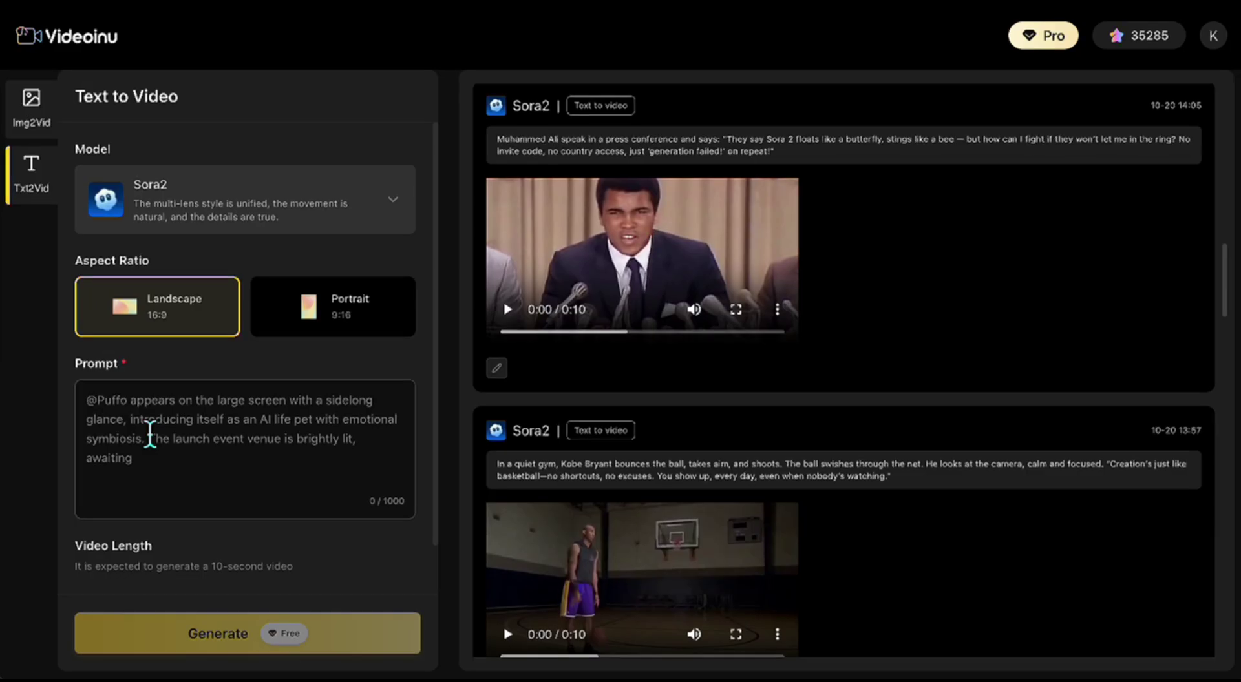
Paste the 534-character neon brainrot prompt ending in YOU'RE HOOKED, review it, and generate.
{"action": "key", "text": "ctrl+v"}
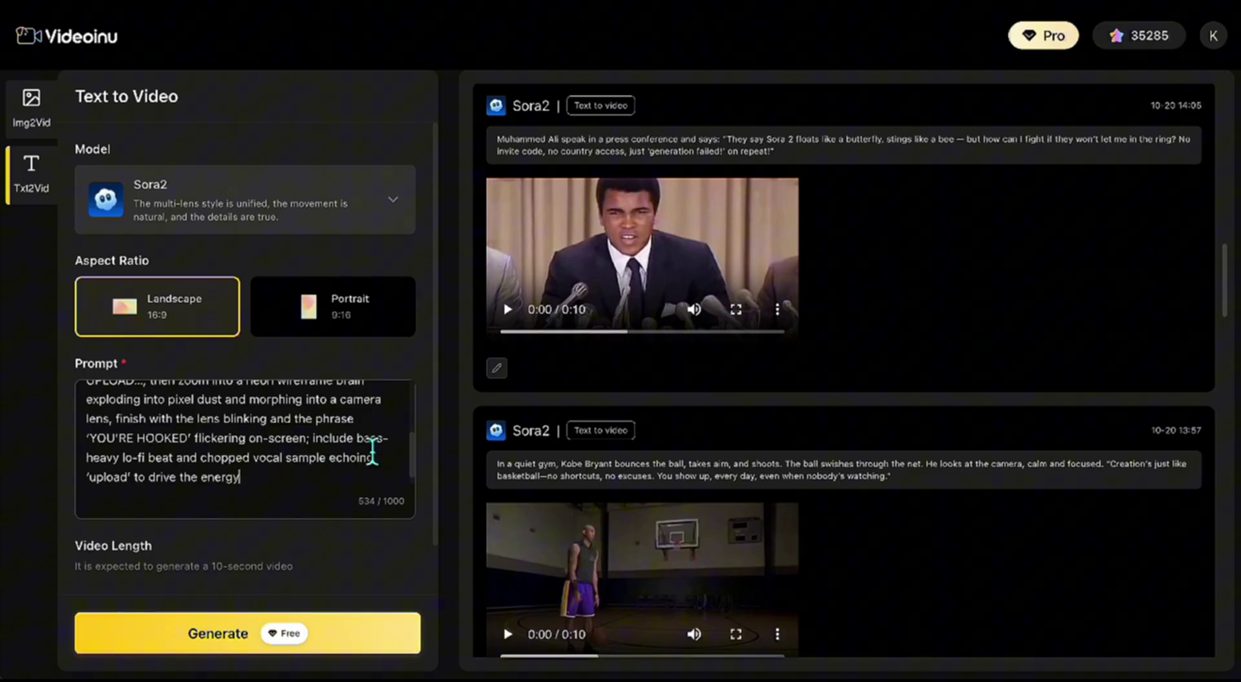
{"action": "left_click_drag", "start_coordinate": [419, 457], "coordinate": [415, 393]}
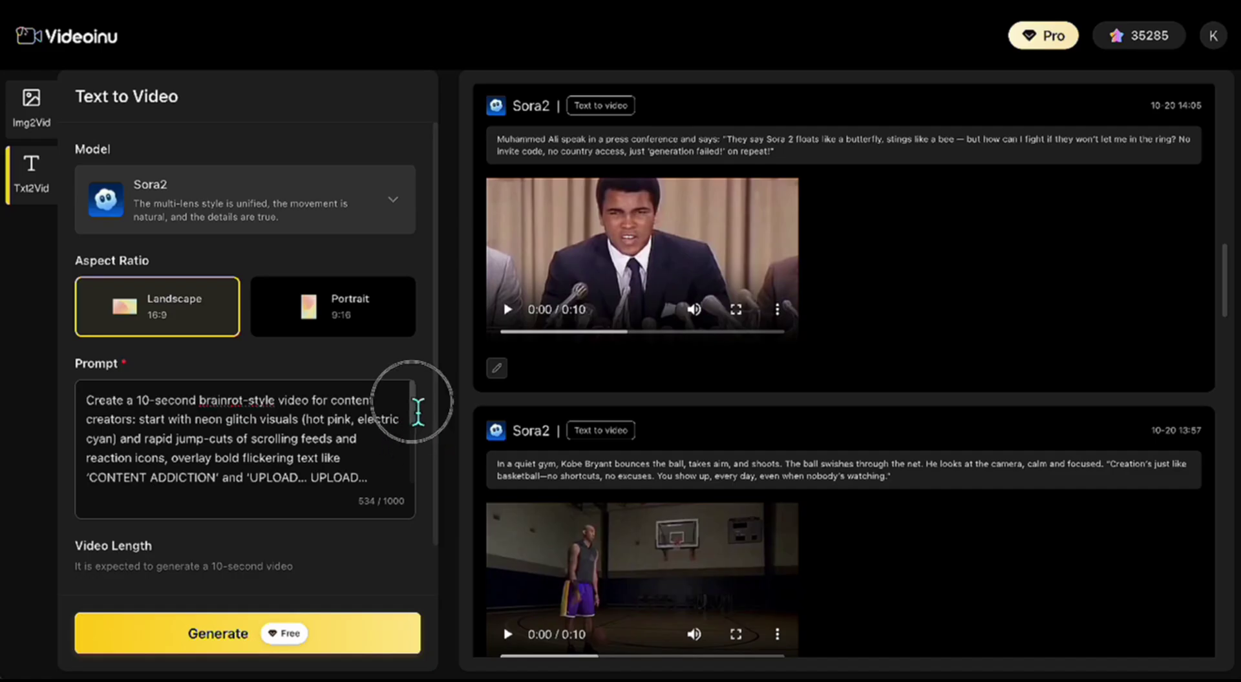
{"action": "left_click_drag", "start_coordinate": [418, 410], "coordinate": [414, 470]}
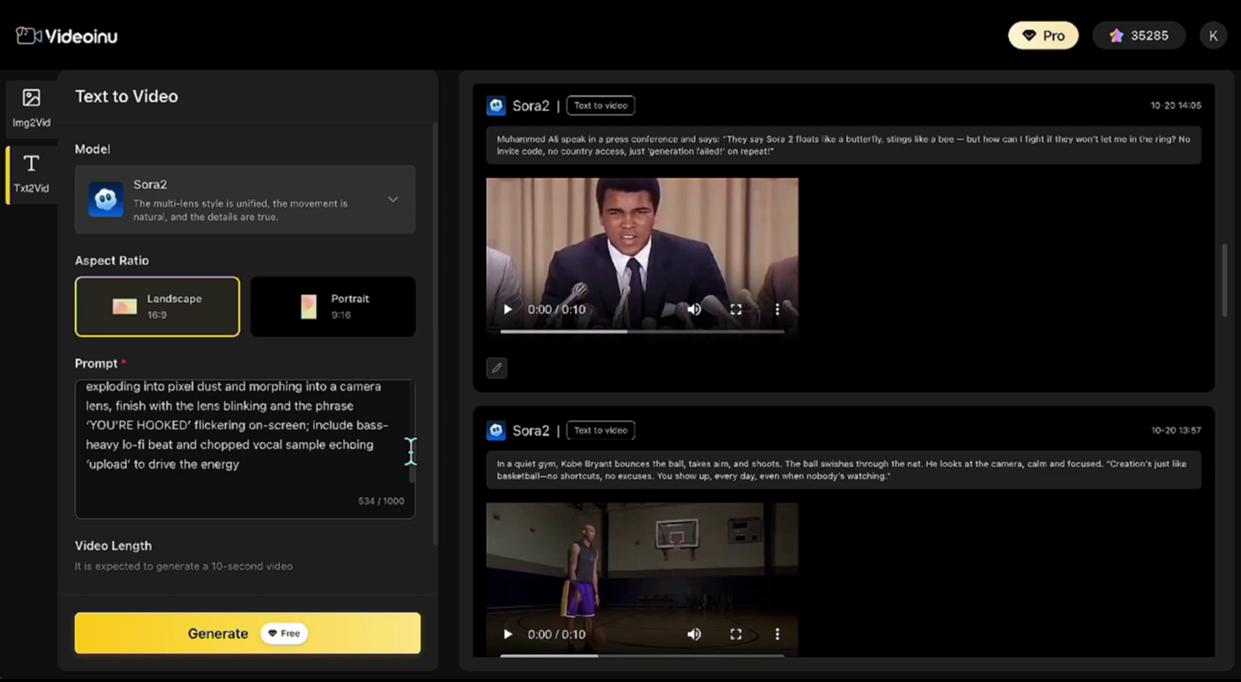
{"action": "left_click", "coordinate": [335, 646]}
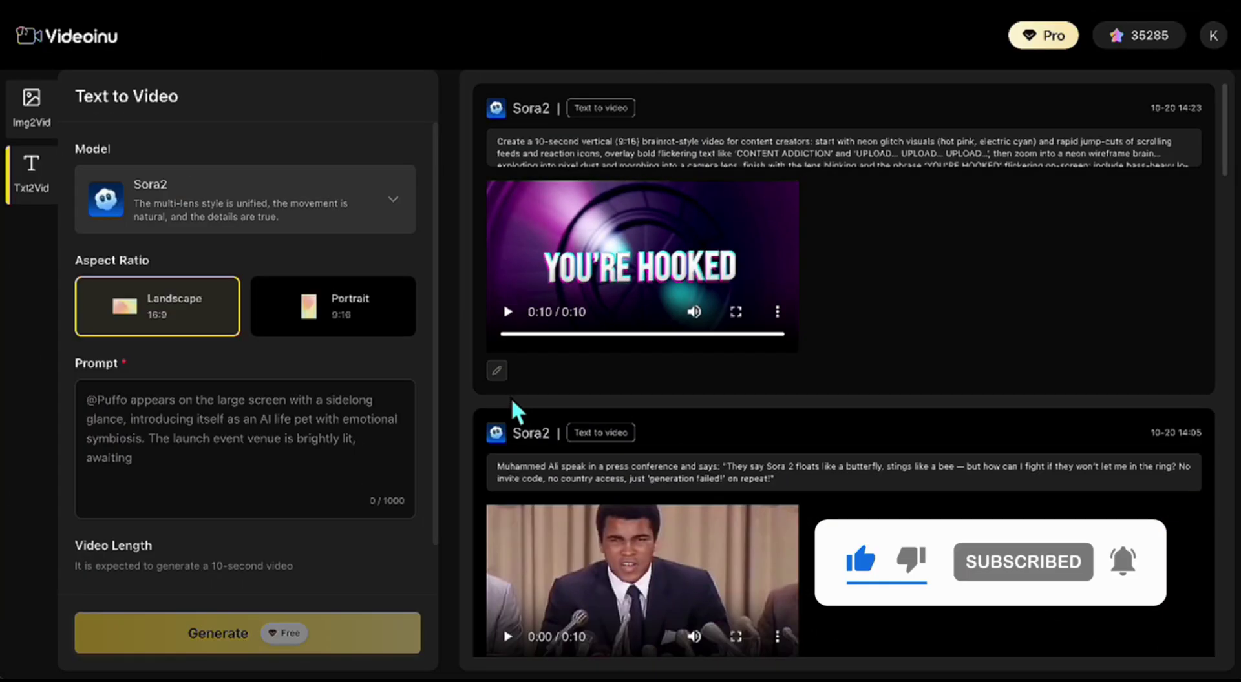
Reuse the brainrot prompt in Portrait 9:16 and play the vertical YOU'RE HOOKED result.
{"action": "left_click", "coordinate": [496, 373]}
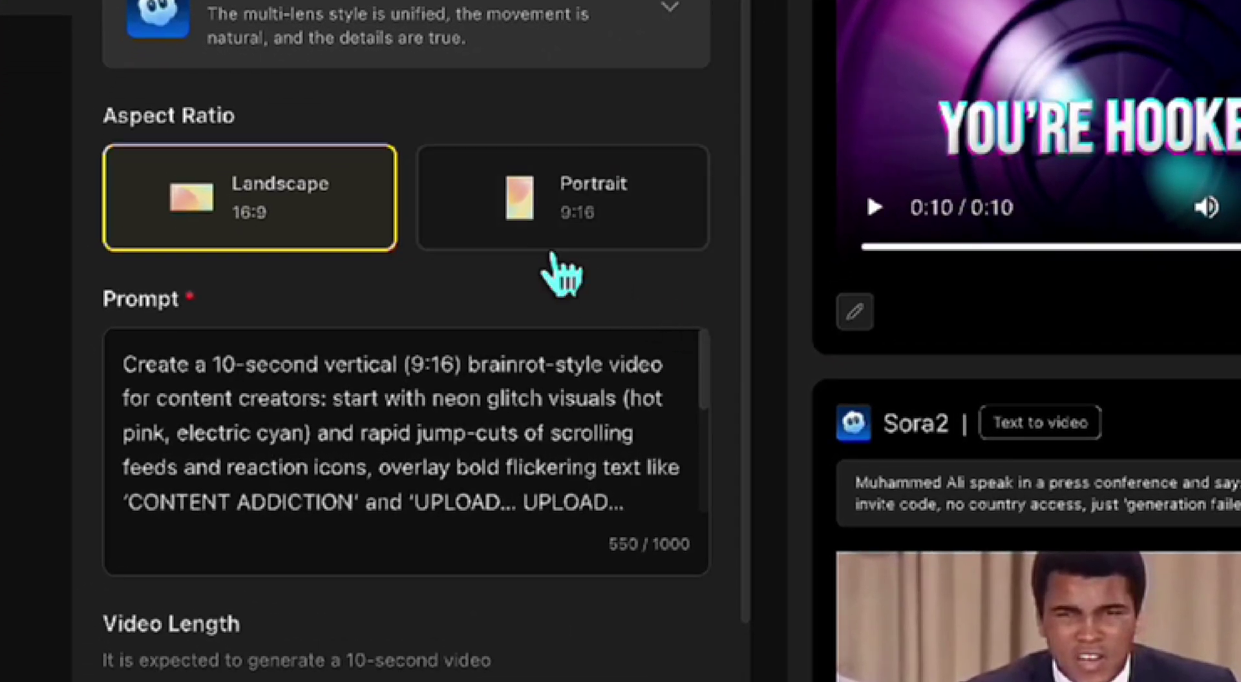
{"action": "left_click", "coordinate": [496, 267]}
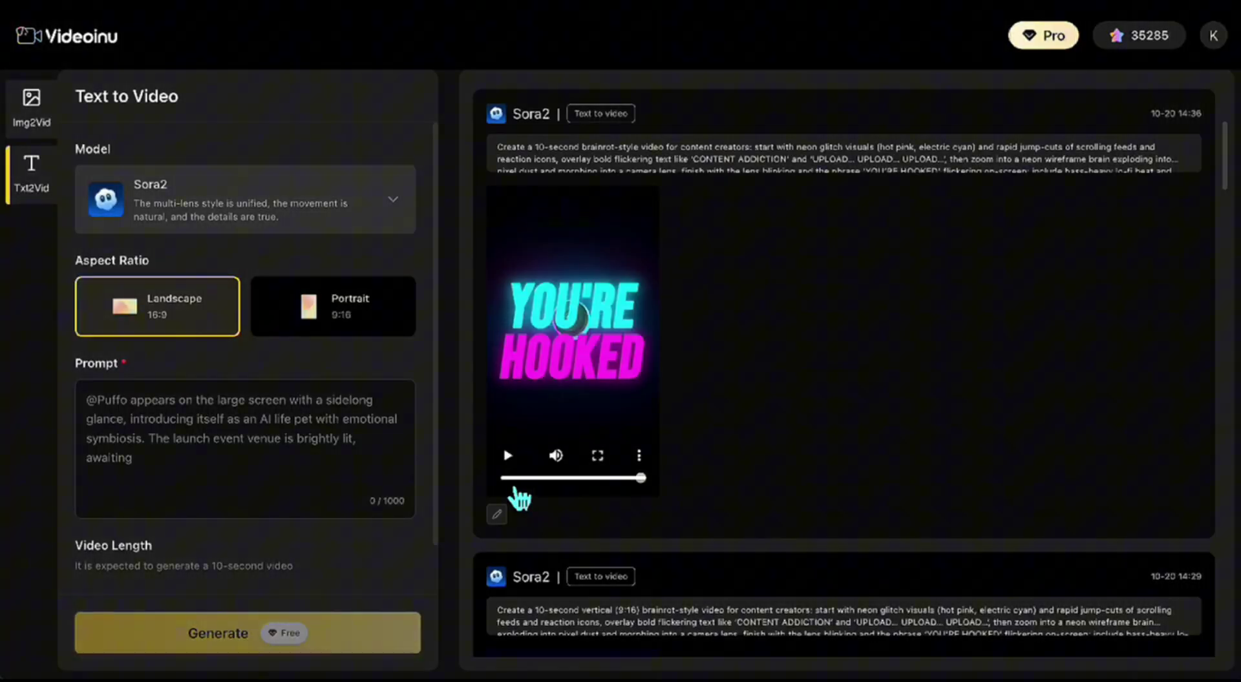
{"action": "left_click", "coordinate": [507, 450]}
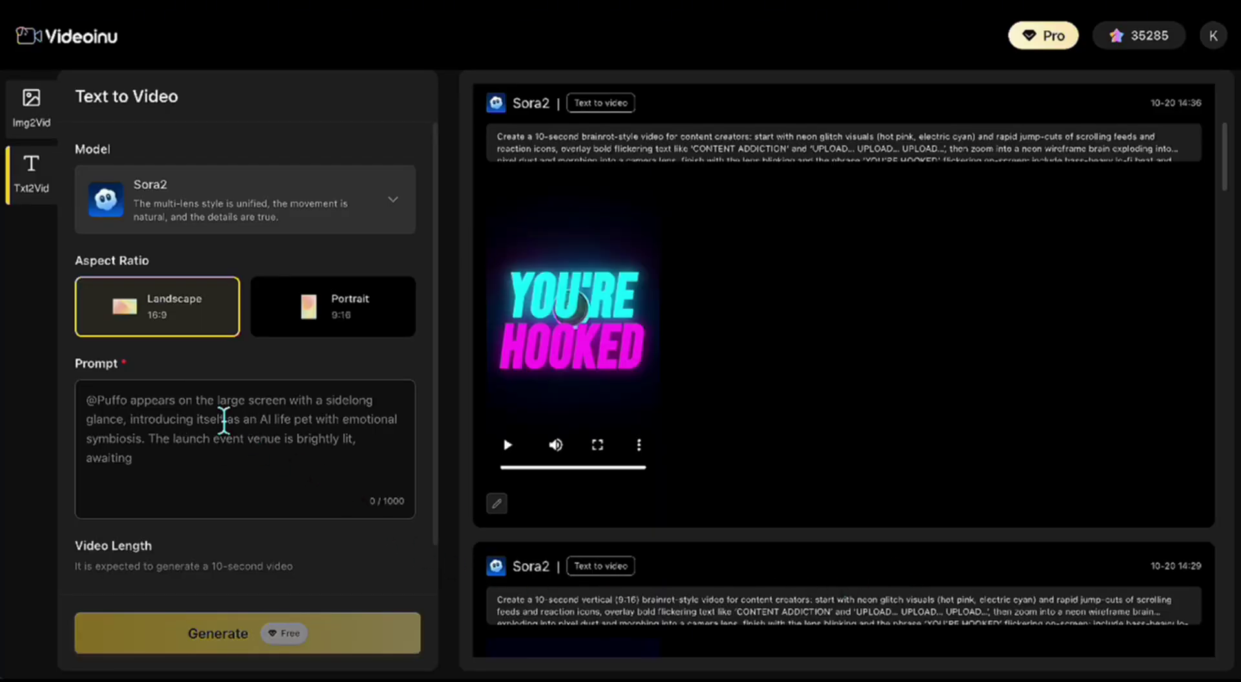
Generate the futuristic silver-and-blue wireless earphone ad clip and replay it.
{"action": "key", "text": "ctrl+v"}
{"action": "scroll", "coordinate": [331, 451], "scroll_direction": "up", "scroll_amount": 3}
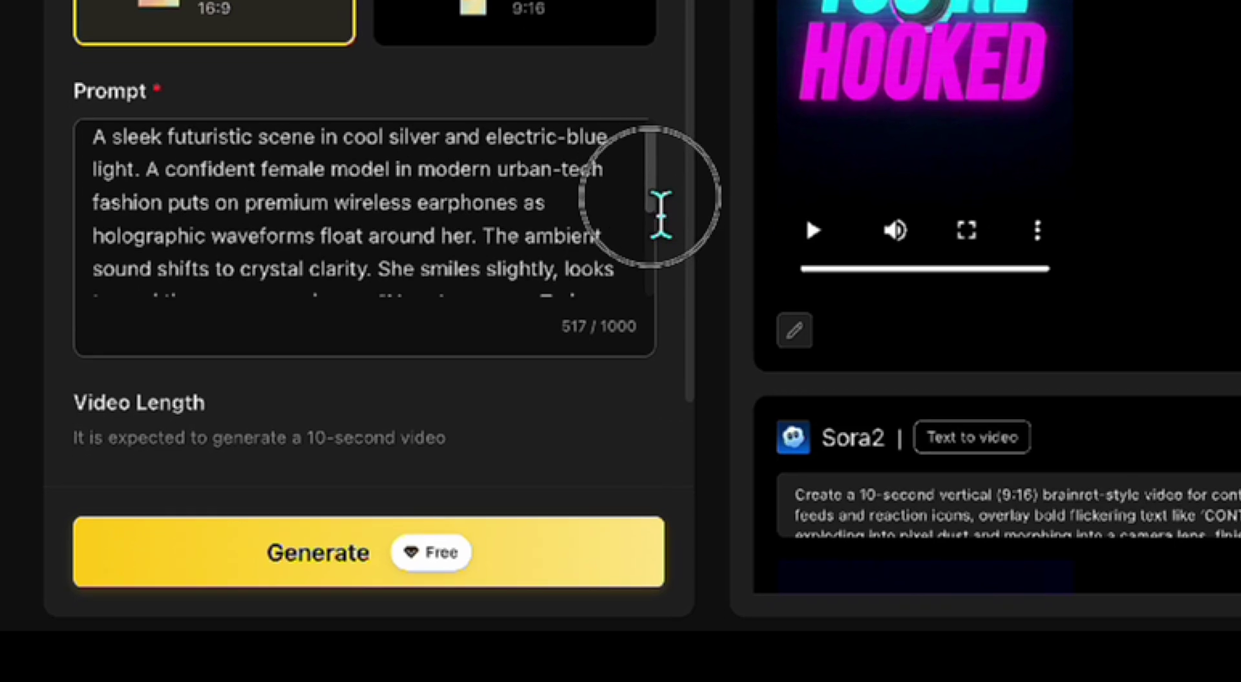
{"action": "scroll", "coordinate": [420, 445], "scroll_direction": "down", "scroll_amount": 1}
{"action": "left_click_drag", "start_coordinate": [663, 233], "coordinate": [664, 280]}
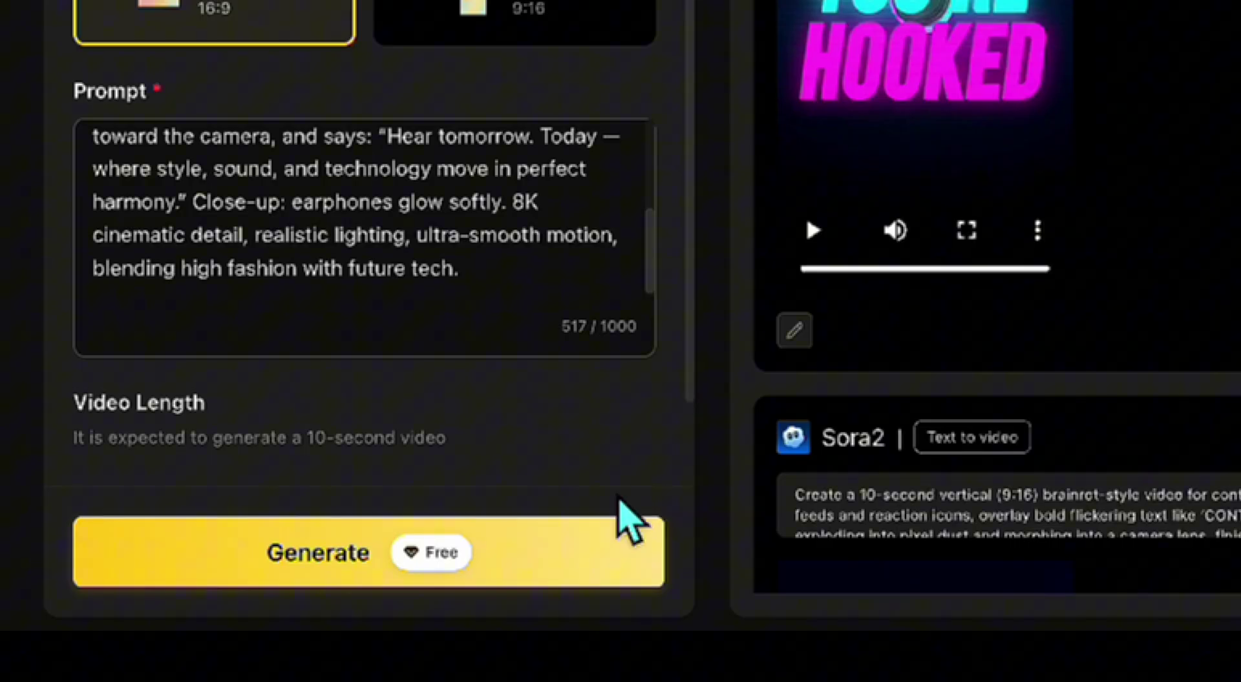
{"action": "left_click", "coordinate": [537, 564]}
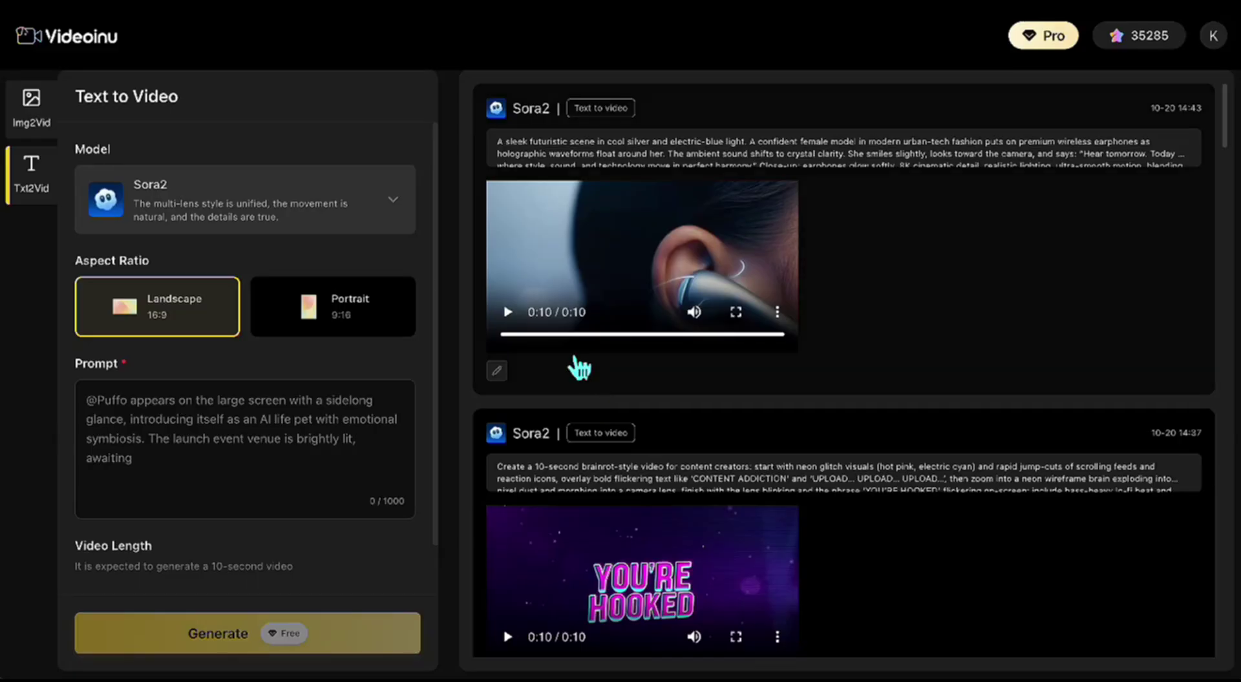
{"action": "left_click", "coordinate": [520, 316]}
Capture the earphone frame, switch to Img2Vid, and attach the earbud screenshot as the guide image.
{"action": "scroll", "coordinate": [866, 407], "scroll_direction": "down", "scroll_amount": 1}
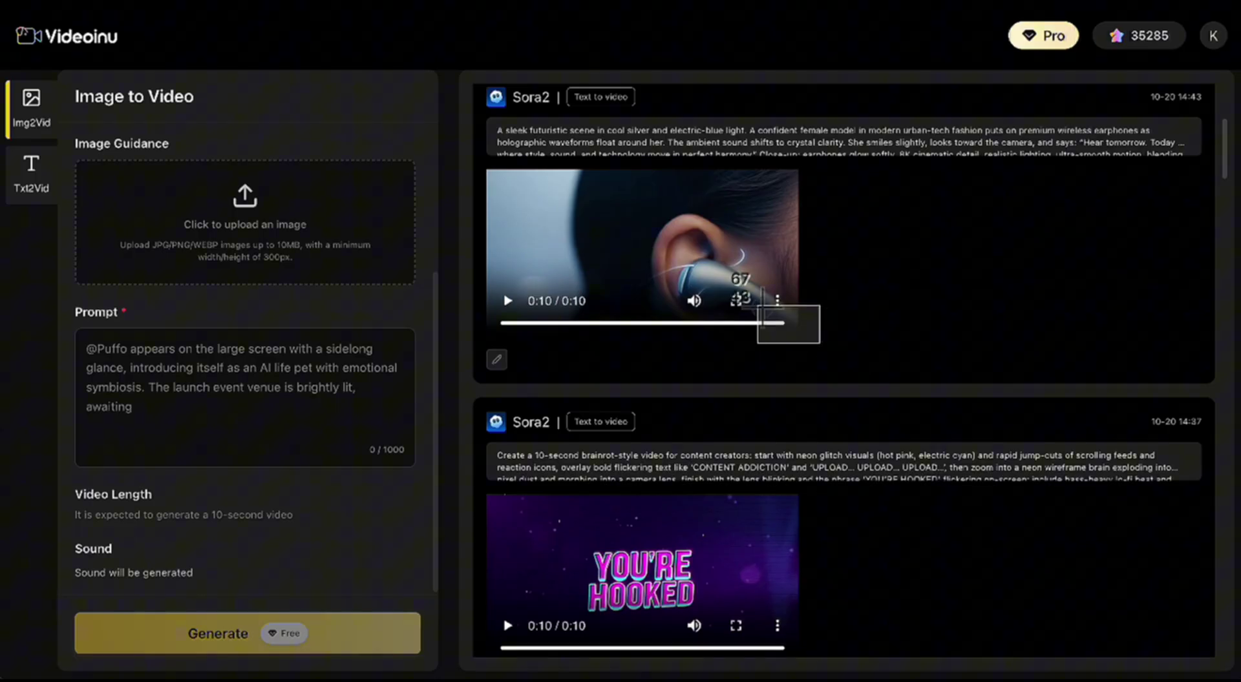
{"action": "left_click_drag", "start_coordinate": [762, 306], "coordinate": [481, 162]}
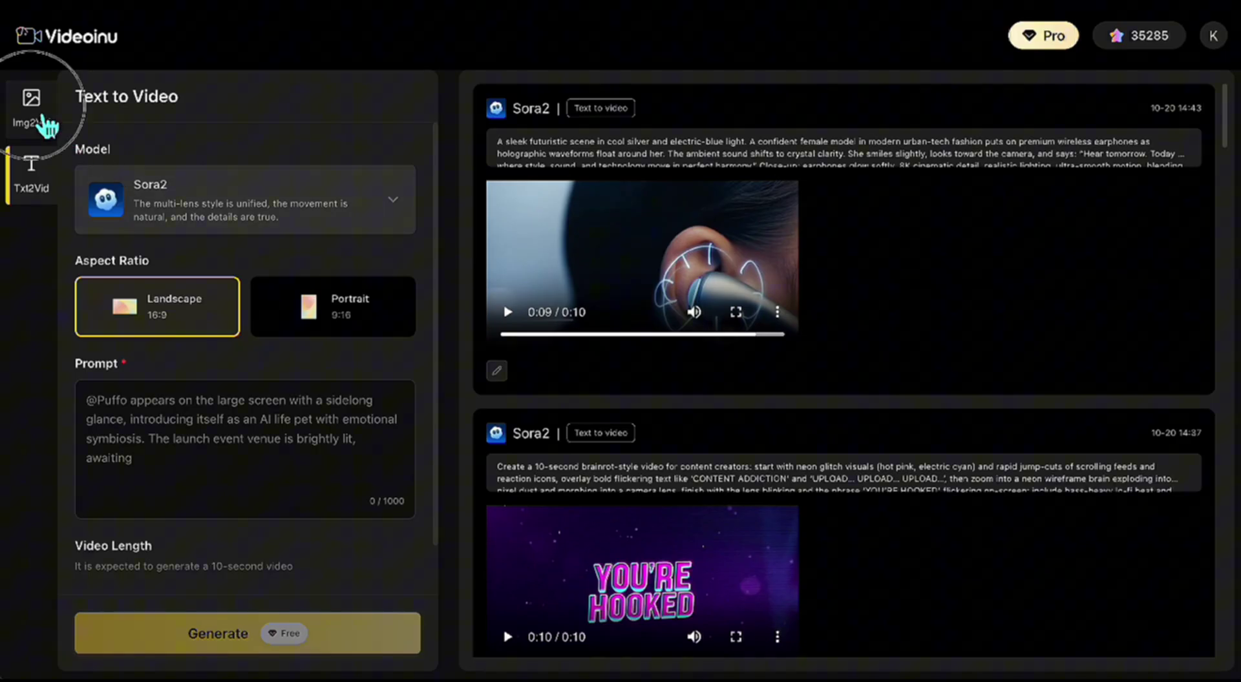
{"action": "left_click", "coordinate": [33, 116]}
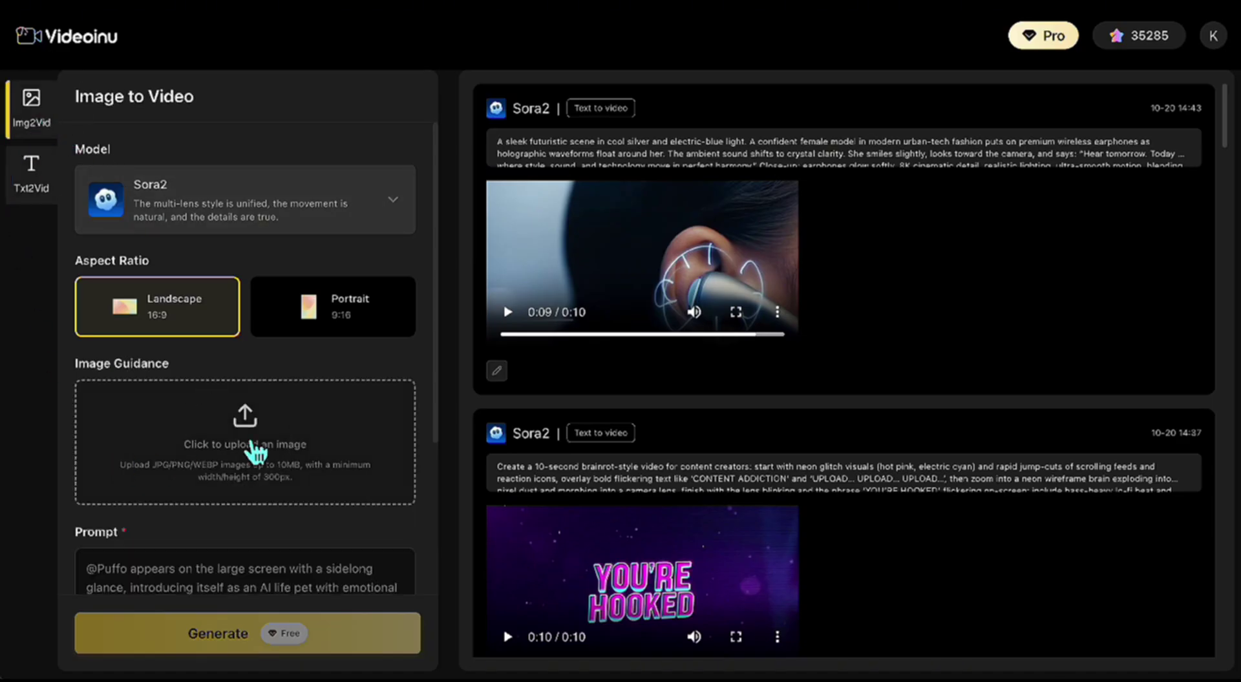
{"action": "left_click", "coordinate": [257, 454]}
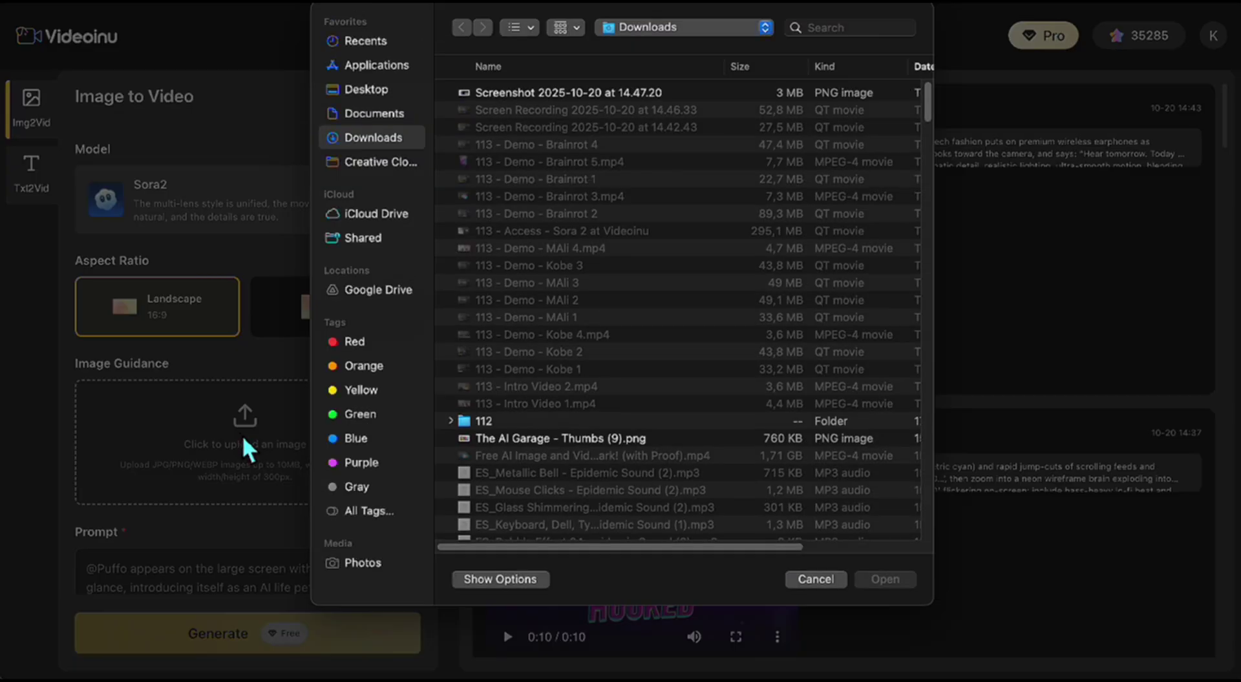
{"action": "double_click", "coordinate": [510, 95]}
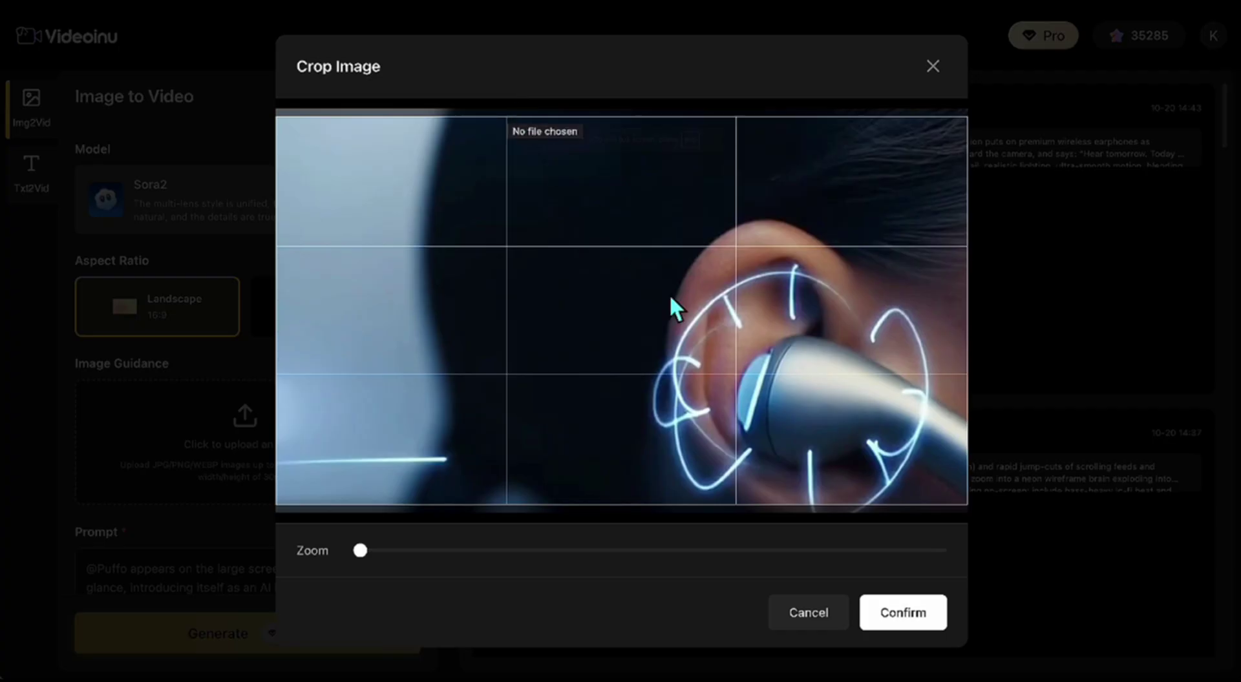
{"action": "left_click", "coordinate": [903, 613]}
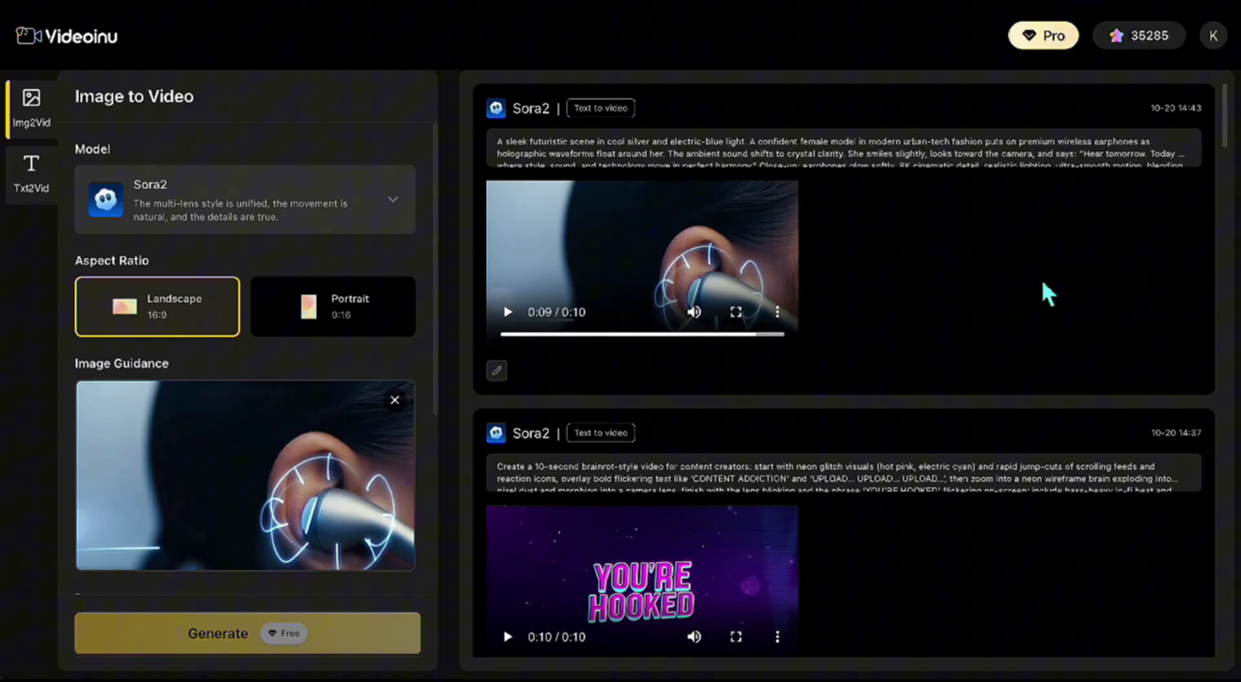
Paste the earbud close-up prompt and generate the 'Pure Sound. Perfect Fit.' video.
{"action": "scroll", "coordinate": [341, 374], "scroll_direction": "down", "scroll_amount": 4}
{"action": "left_click", "coordinate": [283, 442]}
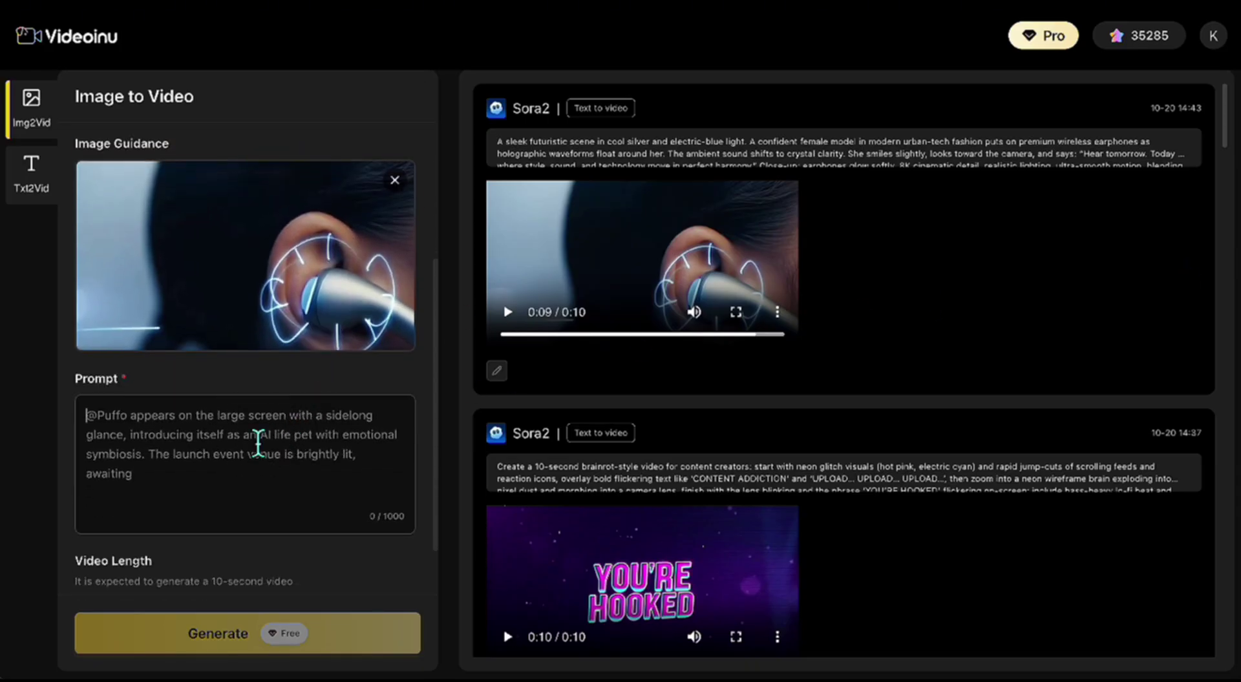
{"action": "type", "text": "Close-up of a sleek metallic earbud in an ear, surrounded by soft blue glowing lines. Minimalist, futuristic lighting with a calm luxury feel. Text on screen: \"Pure Sound. Perfect Fit.\""}
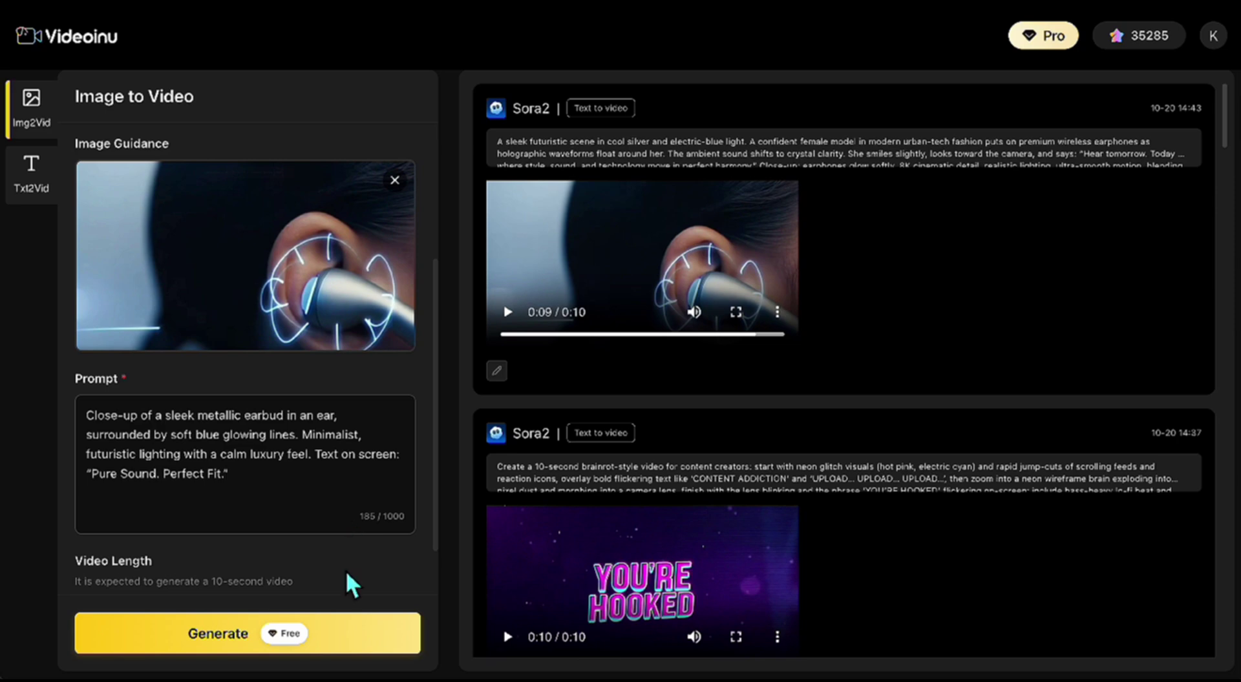
{"action": "left_click", "coordinate": [341, 646]}
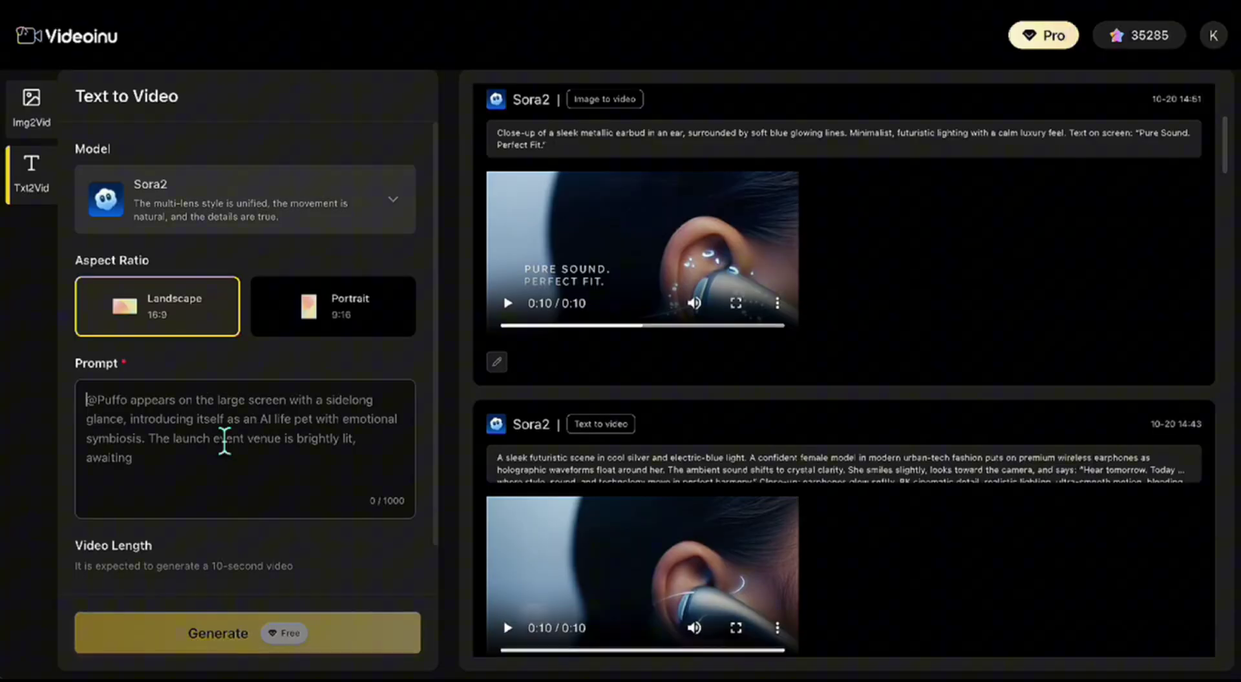
Paste the suited-fox typing-in-dim-office prompt, review it, and generate the 10-second Sora2 clip.
{"action": "key", "text": "ctrl+v"}
{"action": "scroll", "coordinate": [226, 439], "scroll_direction": "up", "scroll_amount": 2}
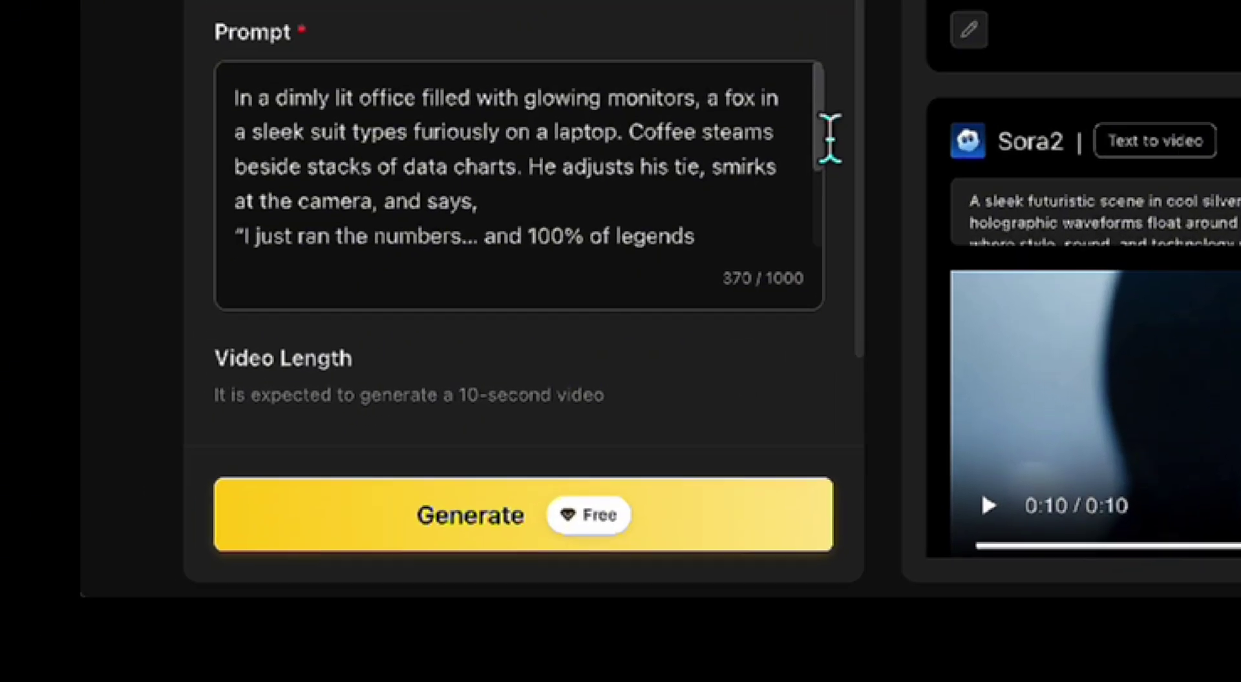
{"action": "left_click_drag", "start_coordinate": [830, 137], "coordinate": [815, 228]}
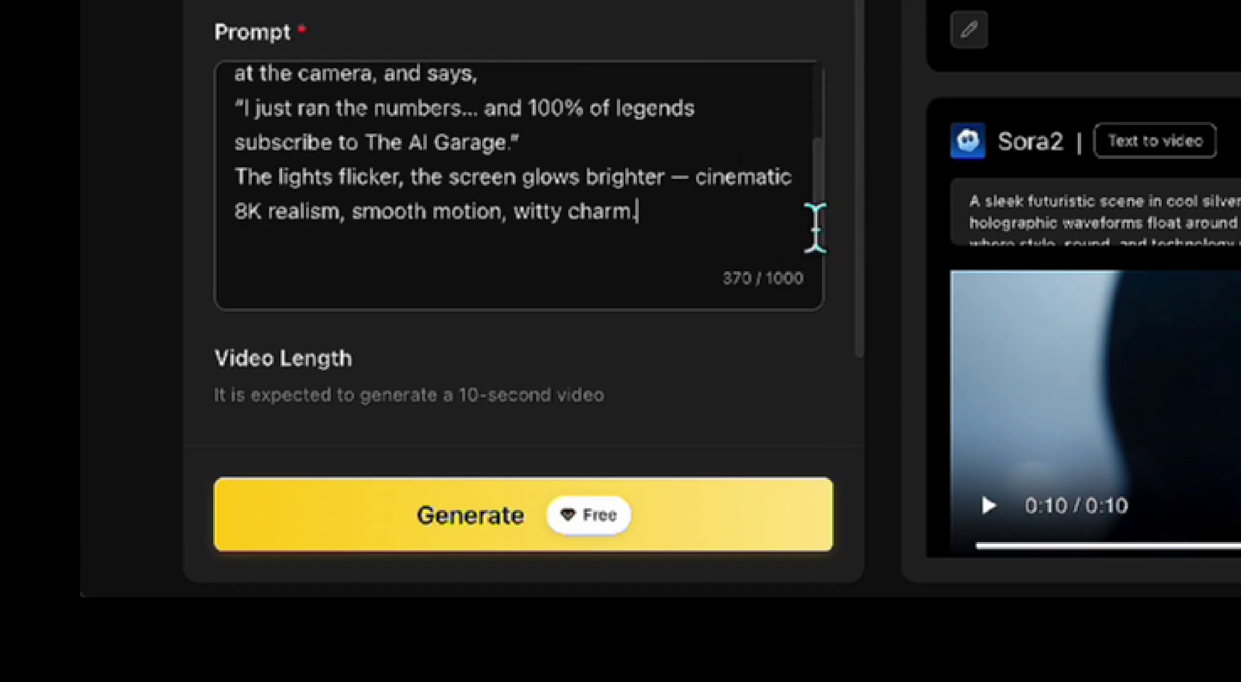
{"action": "left_click", "coordinate": [589, 538]}
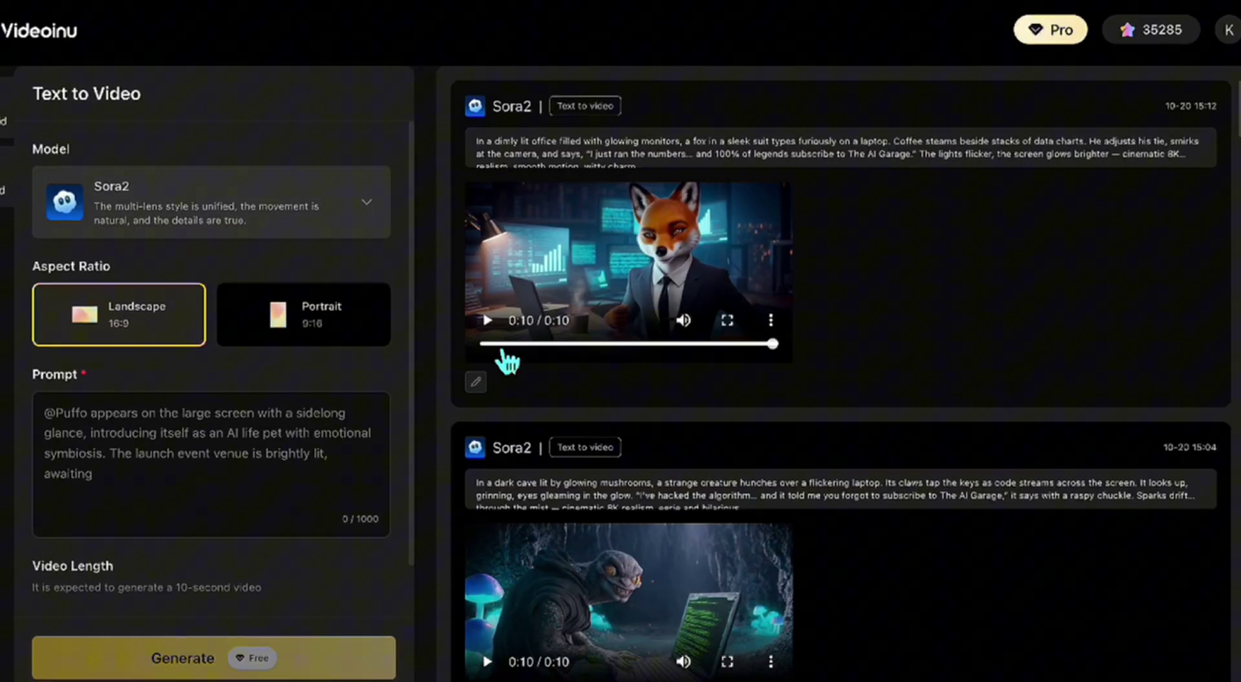
Play the suited-fox office clip through its full 10 seconds.
{"action": "left_click", "coordinate": [488, 323]}
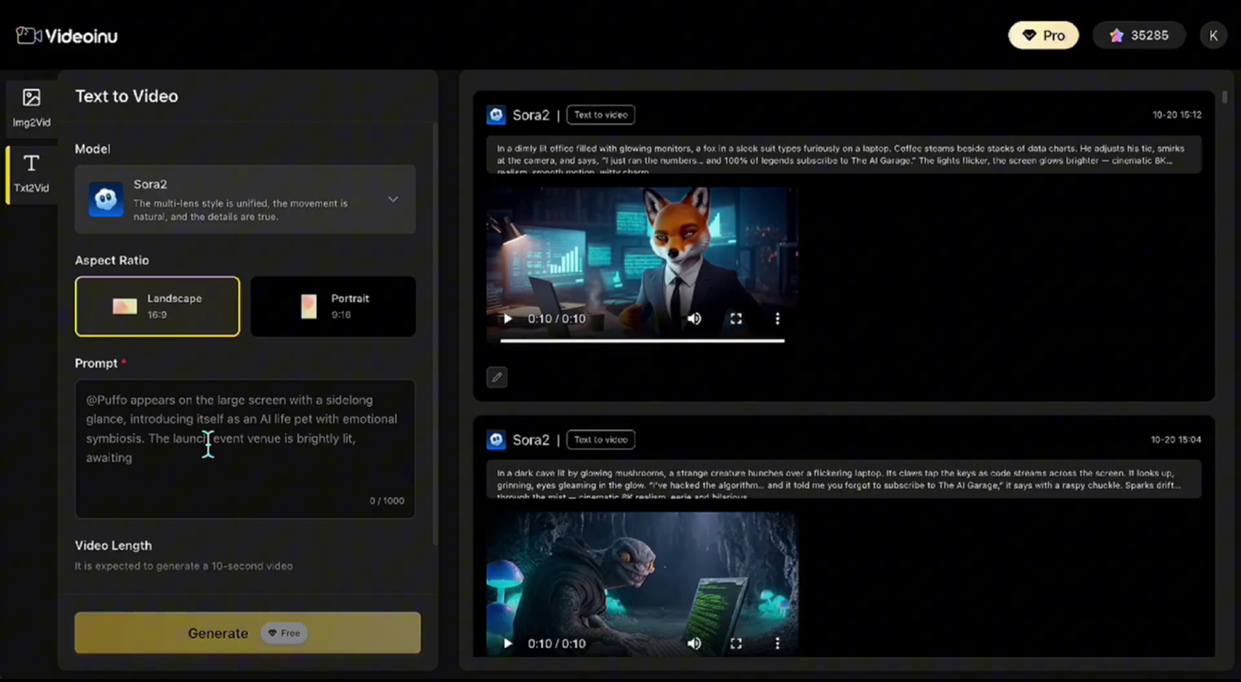
Paste the neon-lit city car chase and stunt-jet prompt into the Prompt box and review it.
{"action": "left_click", "coordinate": [207, 444]}
{"action": "key", "text": "ctrl+v"}
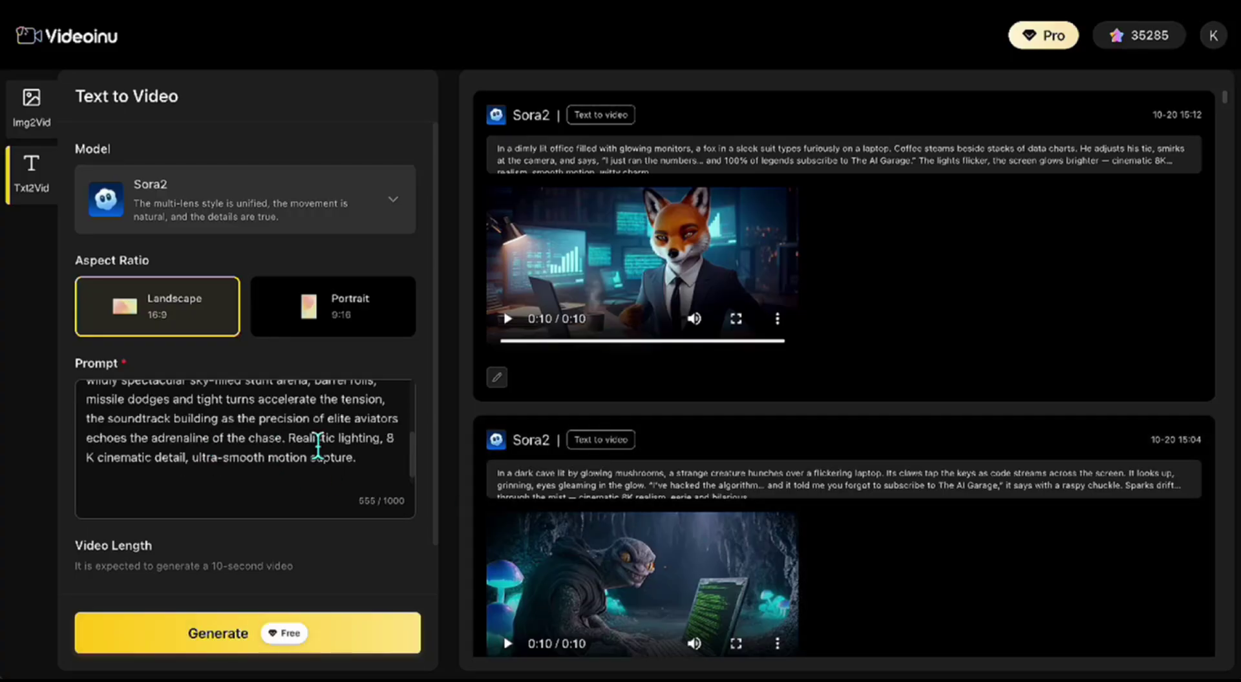
{"action": "scroll", "coordinate": [318, 445], "scroll_direction": "up", "scroll_amount": 3}
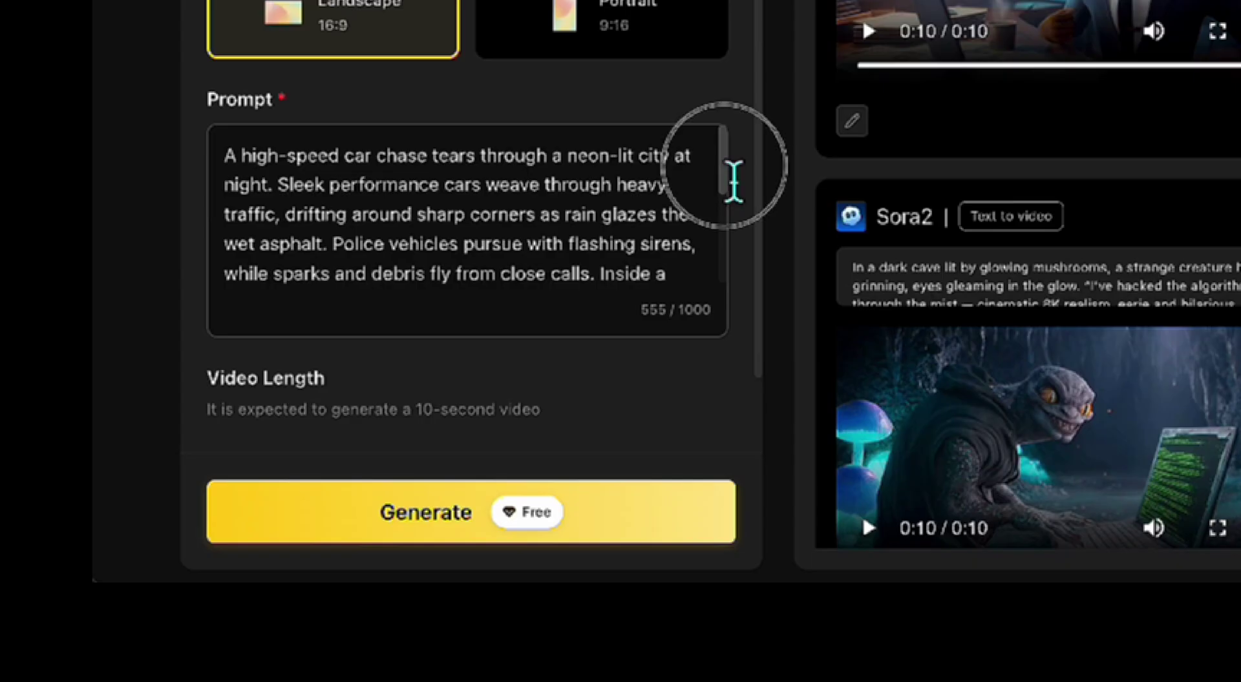
{"action": "left_click_drag", "start_coordinate": [734, 181], "coordinate": [739, 261]}
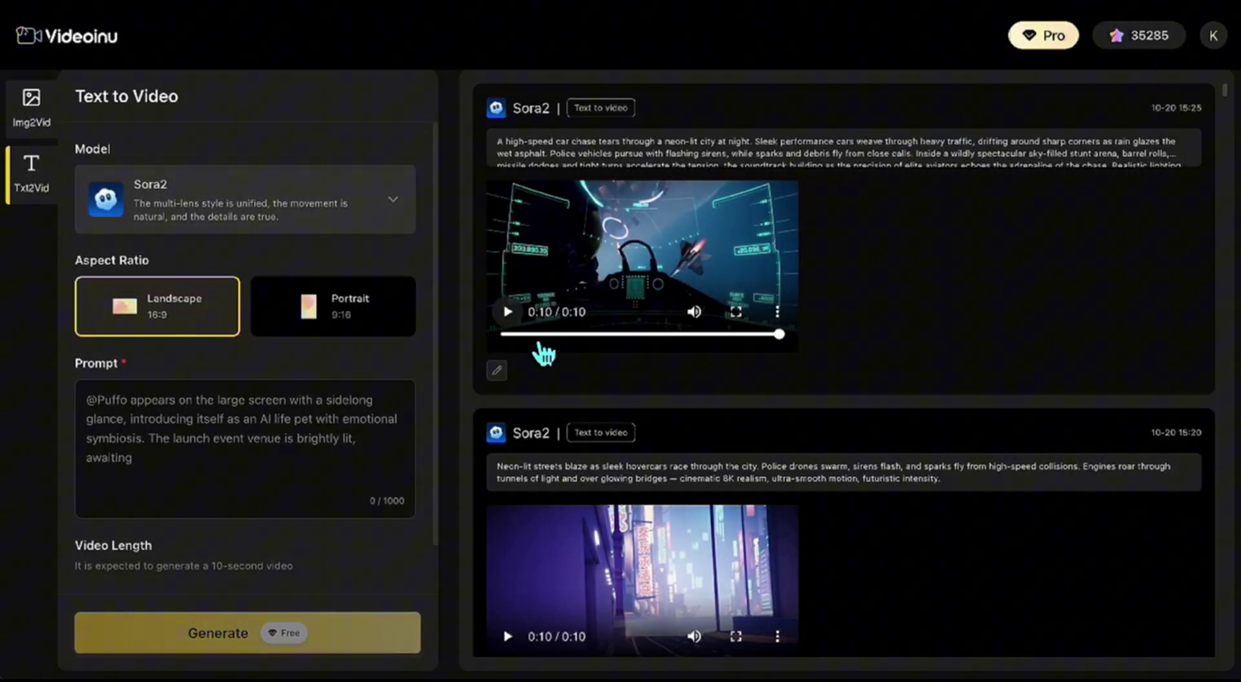
Play the finished neon car chase clip.
{"action": "left_click", "coordinate": [529, 334]}
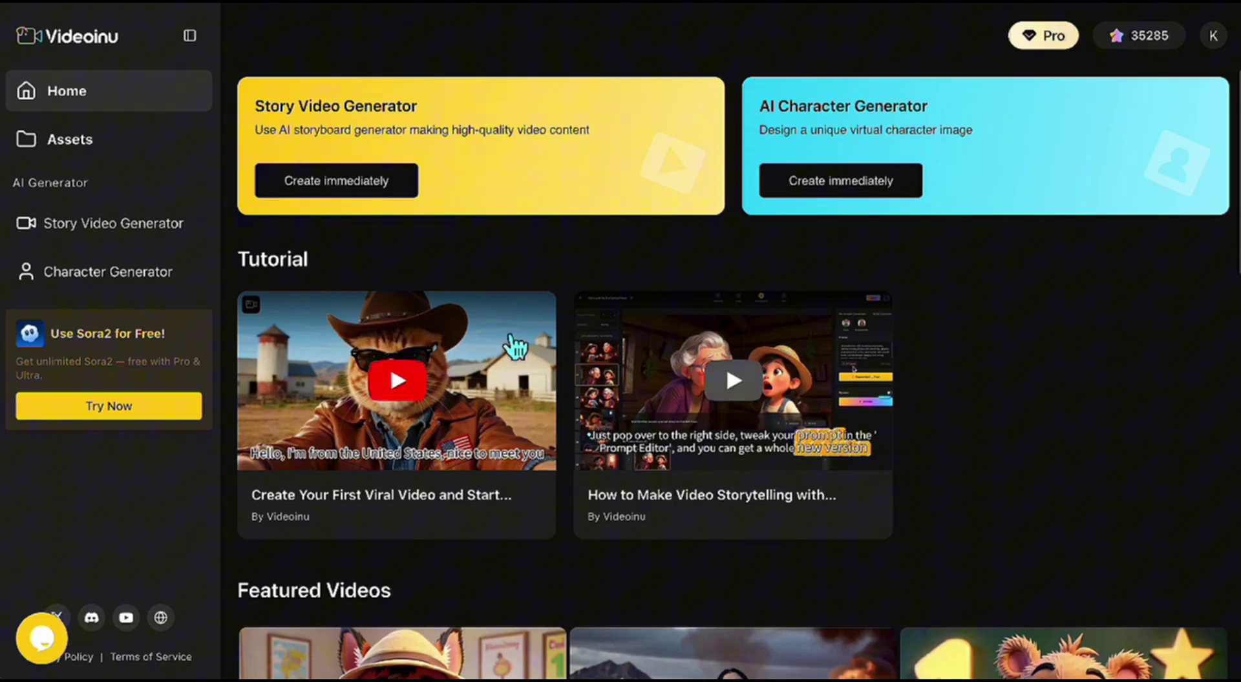
Start a new Story Video project, keeping English as the language and 3D Cartoon style.
{"action": "left_click", "coordinate": [384, 189]}
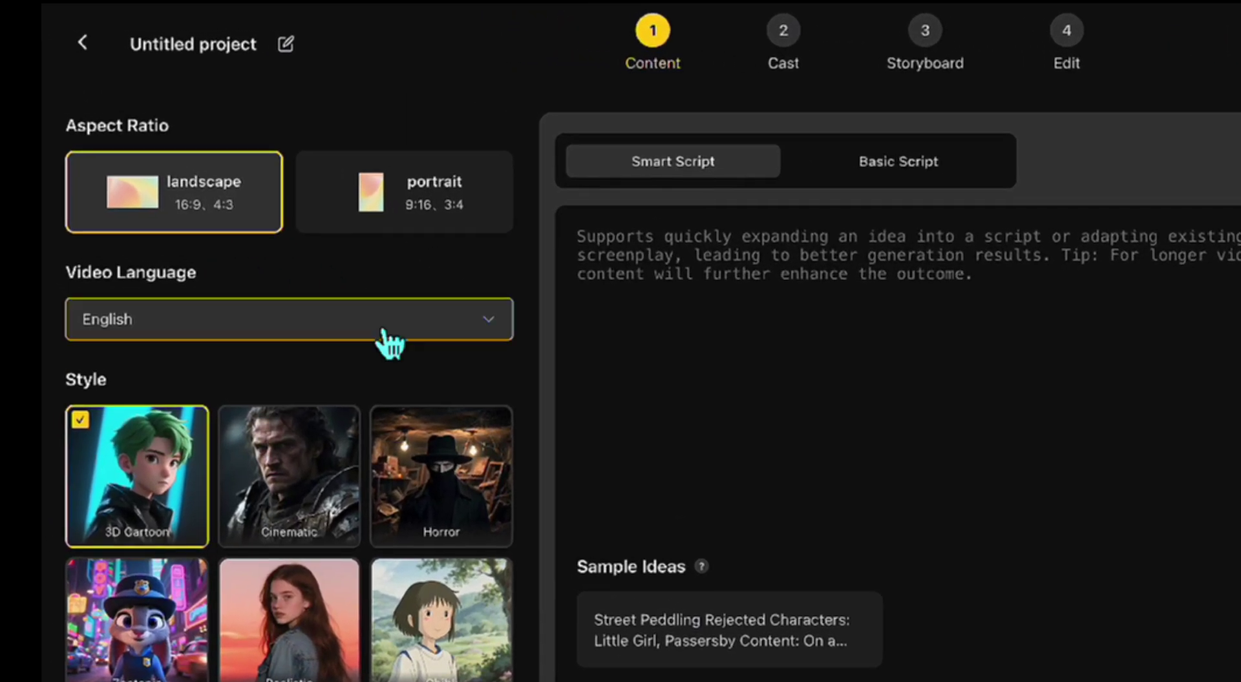
{"action": "left_click", "coordinate": [389, 334]}
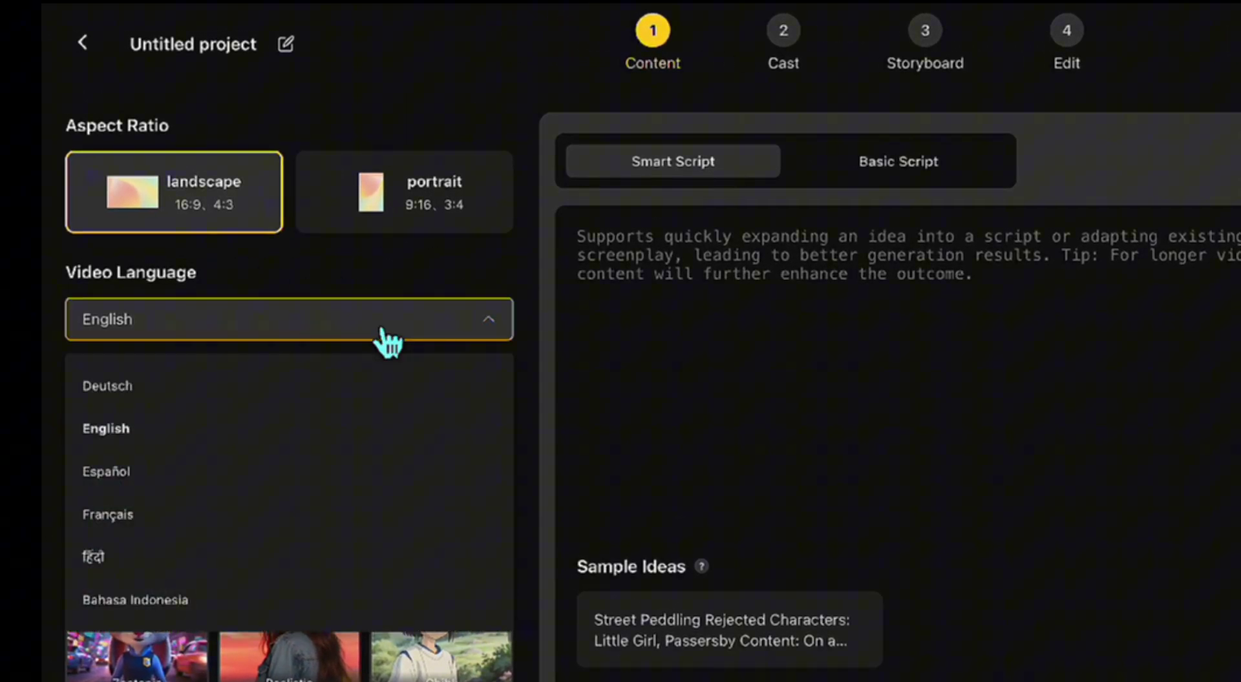
{"action": "left_click", "coordinate": [388, 336]}
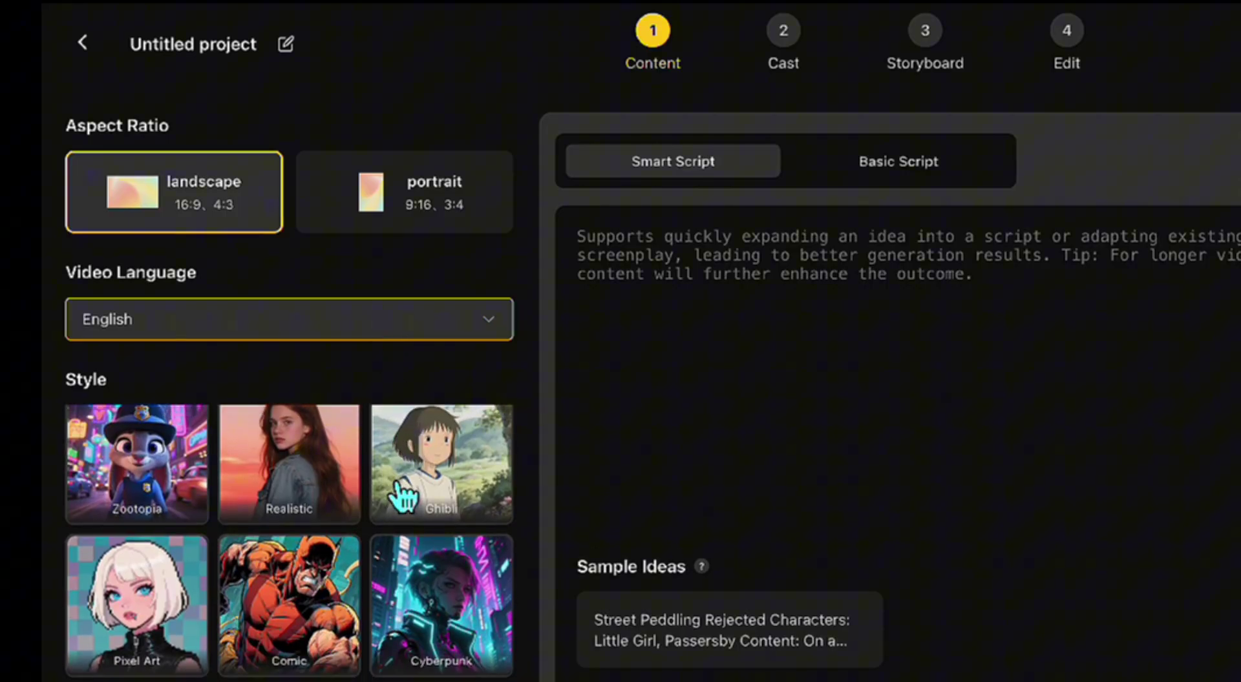
{"action": "scroll", "coordinate": [404, 499], "scroll_direction": "up", "scroll_amount": 2}
{"action": "left_click", "coordinate": [433, 568]}
{"action": "scroll", "coordinate": [355, 568], "scroll_direction": "up", "scroll_amount": 1}
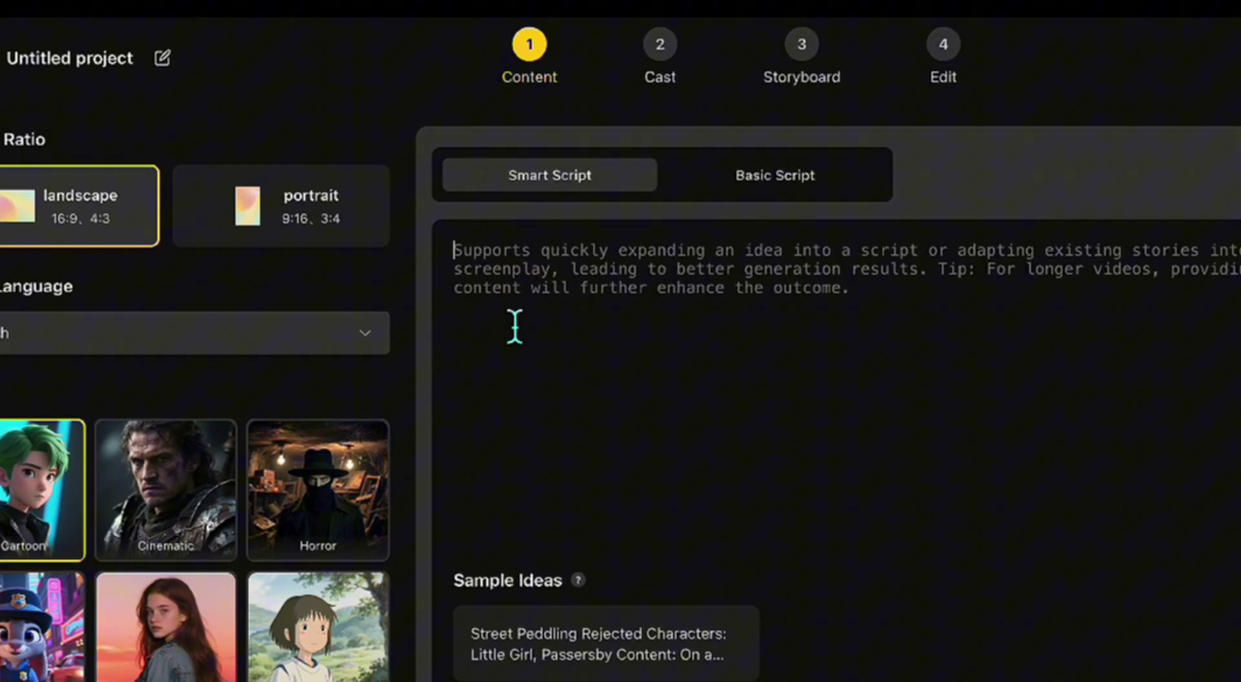
Paste the space-themed kid-and-dog life-lesson idea into the Smart Script box.
{"action": "left_click", "coordinate": [756, 179]}
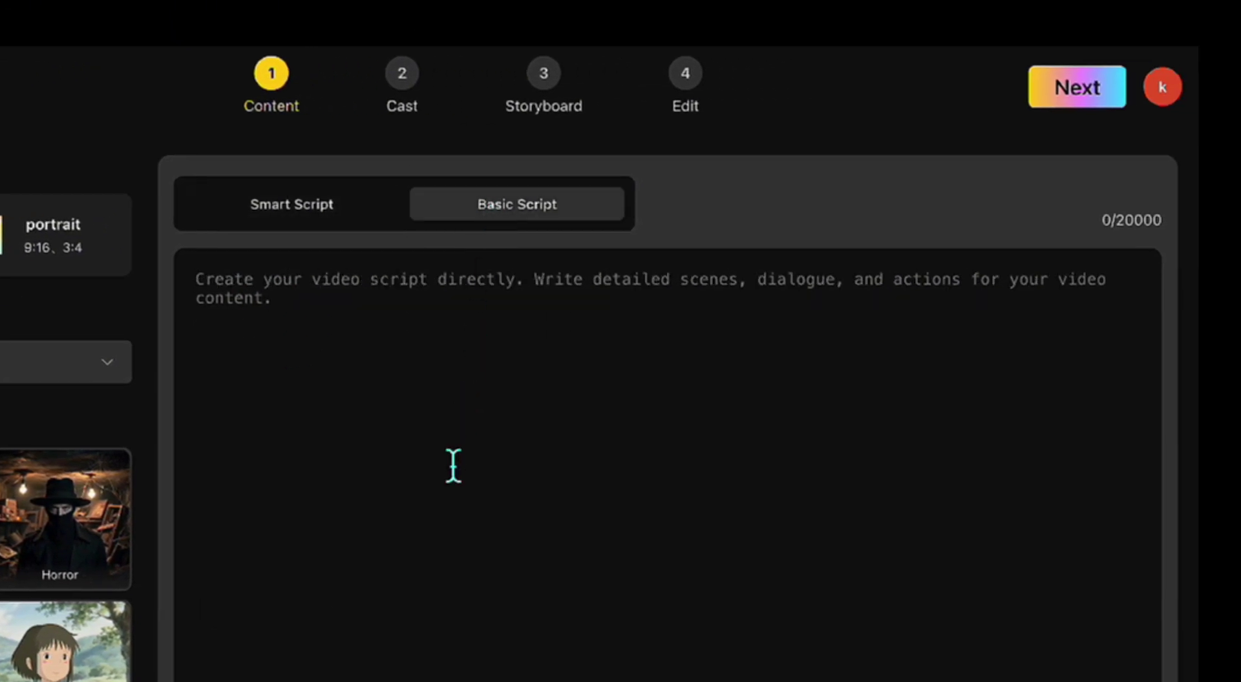
{"action": "left_click", "coordinate": [330, 227]}
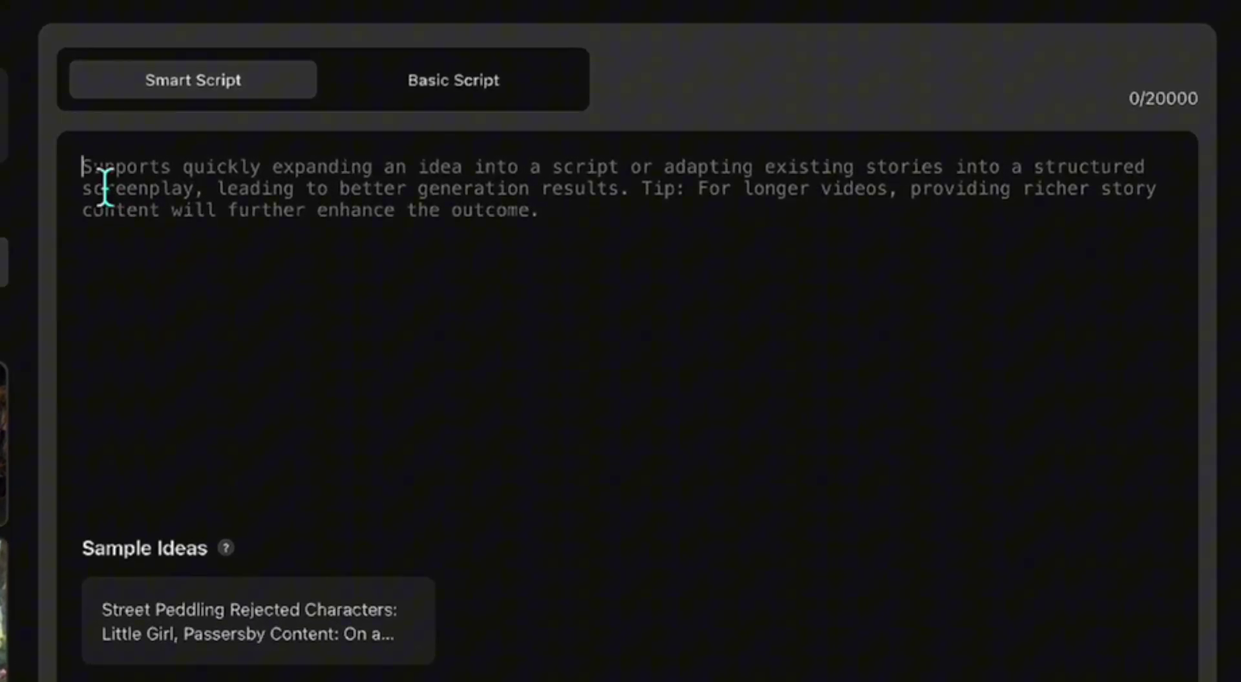
{"action": "type", "text": "Create a space themed story video about a small kid and his dog with a life lesson"}
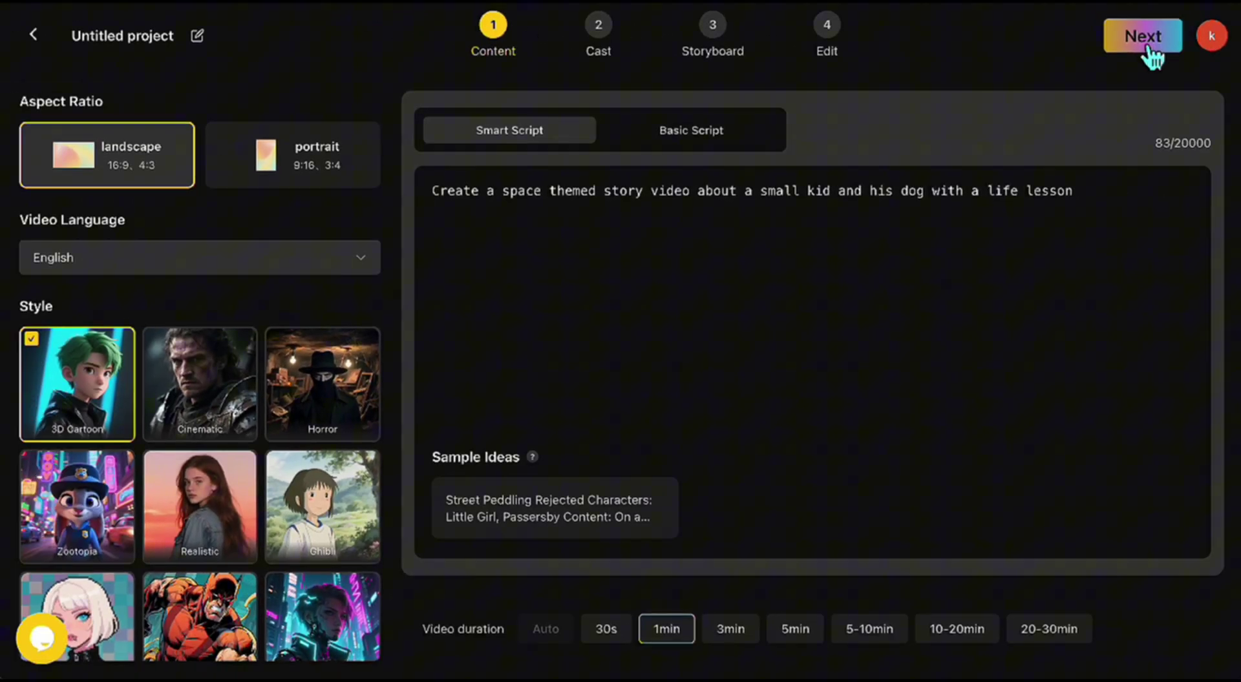
Advance to the script step and look through the generated 12-shot script.
{"action": "left_click", "coordinate": [1149, 38]}
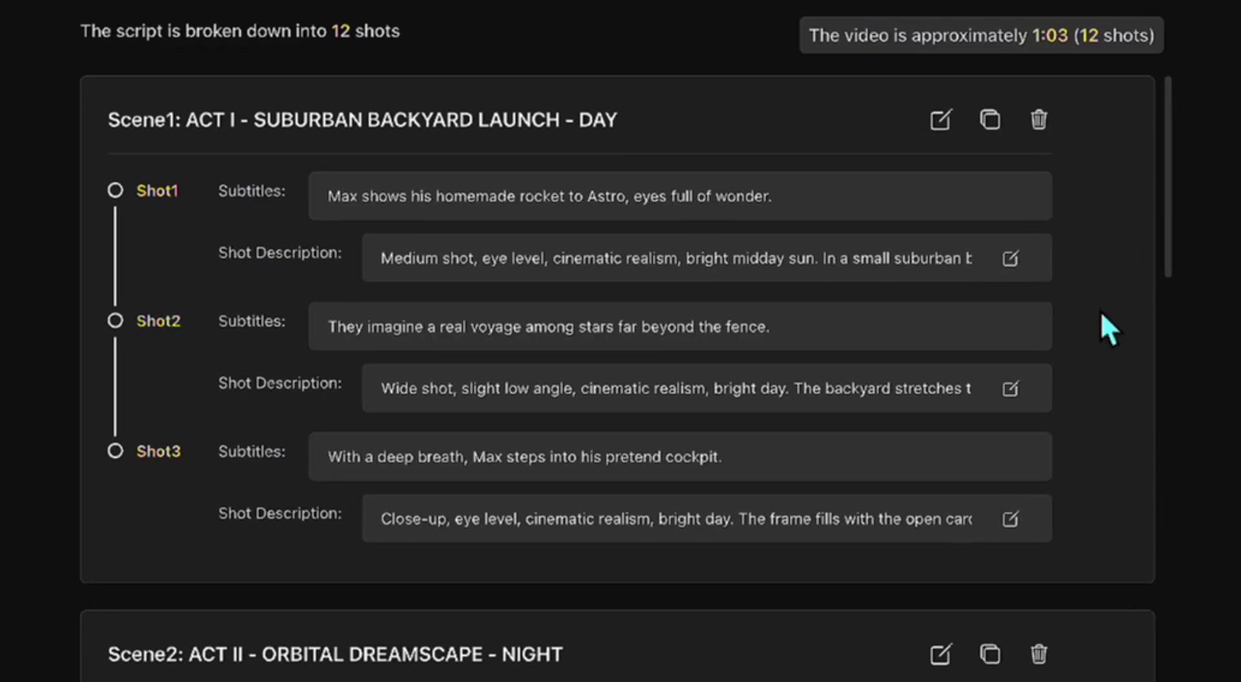
{"action": "scroll", "coordinate": [1100, 311], "scroll_direction": "down", "scroll_amount": 5}
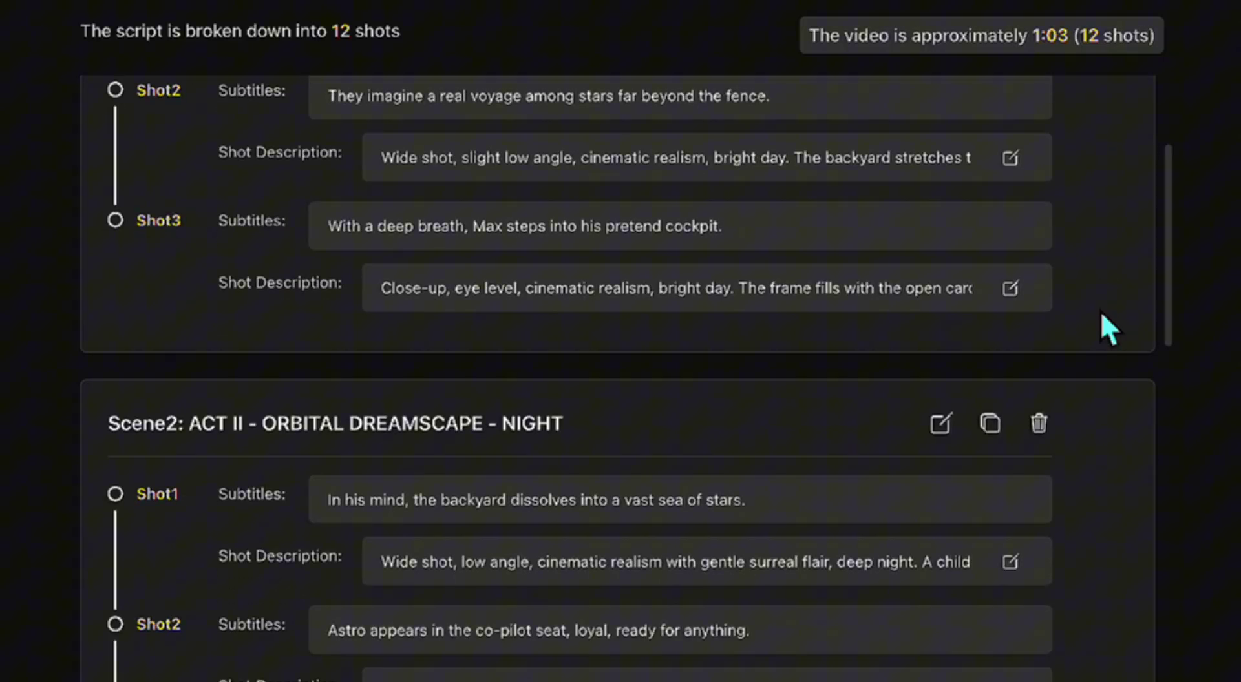
{"action": "scroll", "coordinate": [1100, 311], "scroll_direction": "down", "scroll_amount": 2}
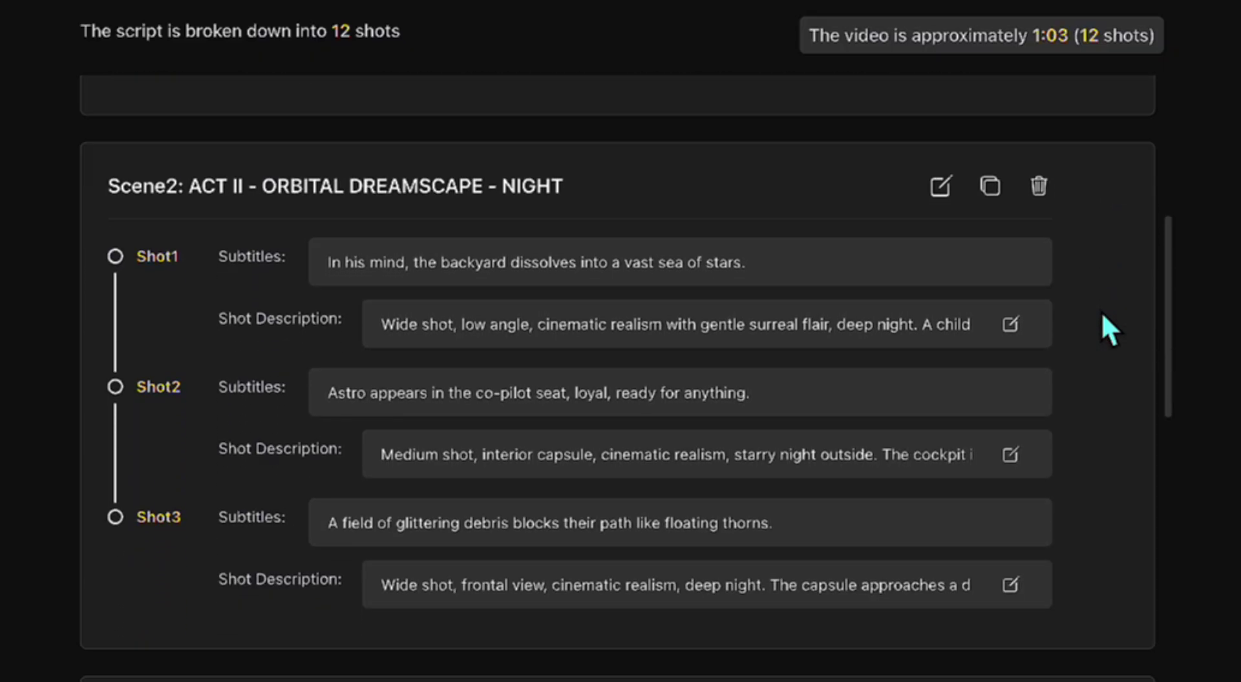
{"action": "scroll", "coordinate": [1100, 312], "scroll_direction": "down", "scroll_amount": 7}
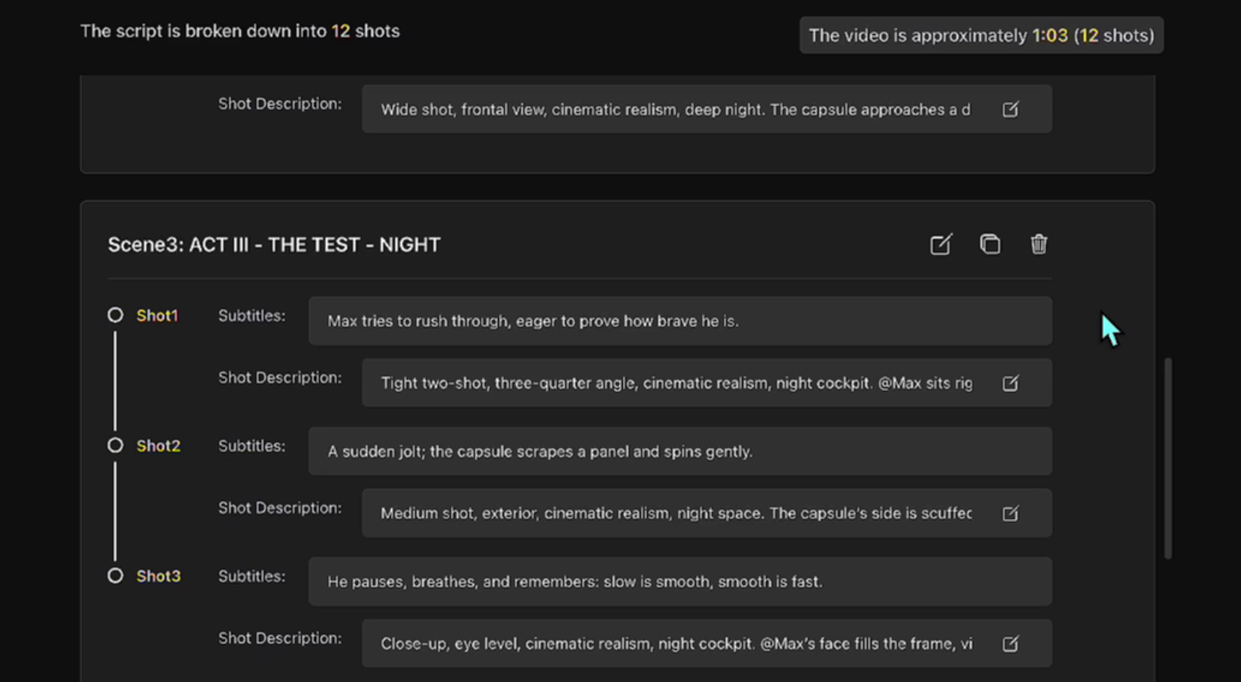
Try edits to Scene3 Shot1's description and subtitle, then undo both to keep the originals.
{"action": "left_click", "coordinate": [365, 333]}
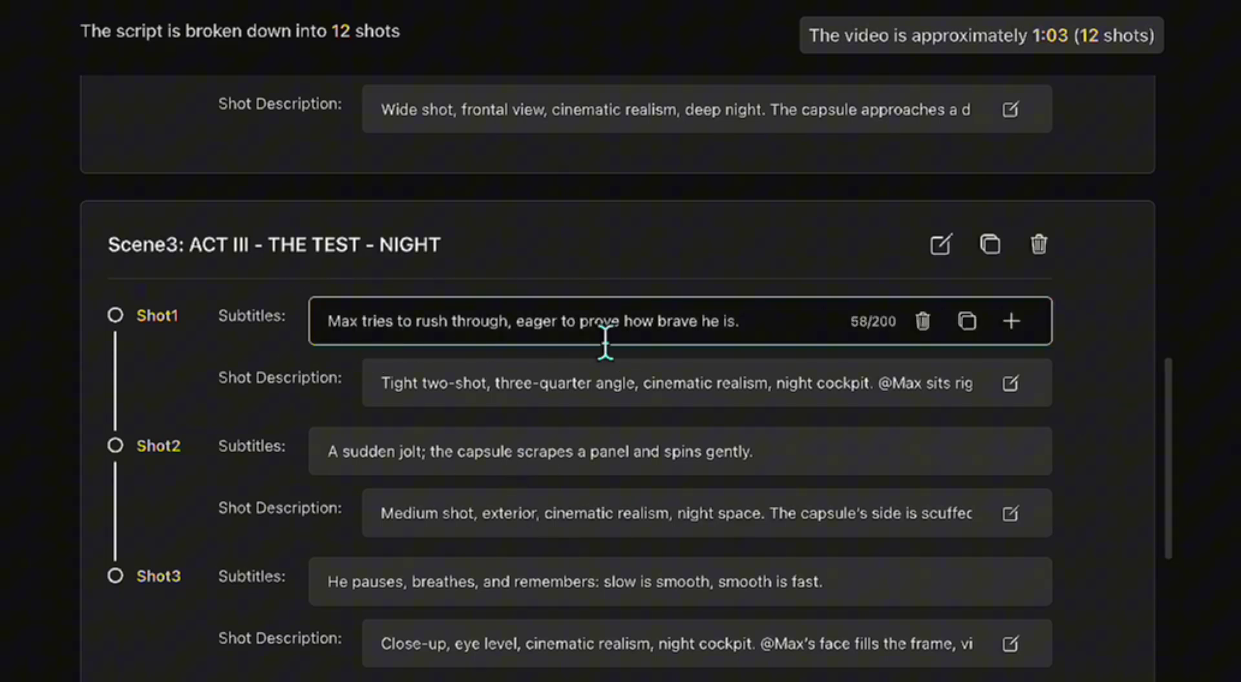
{"action": "left_click", "coordinate": [390, 391]}
{"action": "left_click_drag", "start_coordinate": [493, 392], "coordinate": [643, 387]}
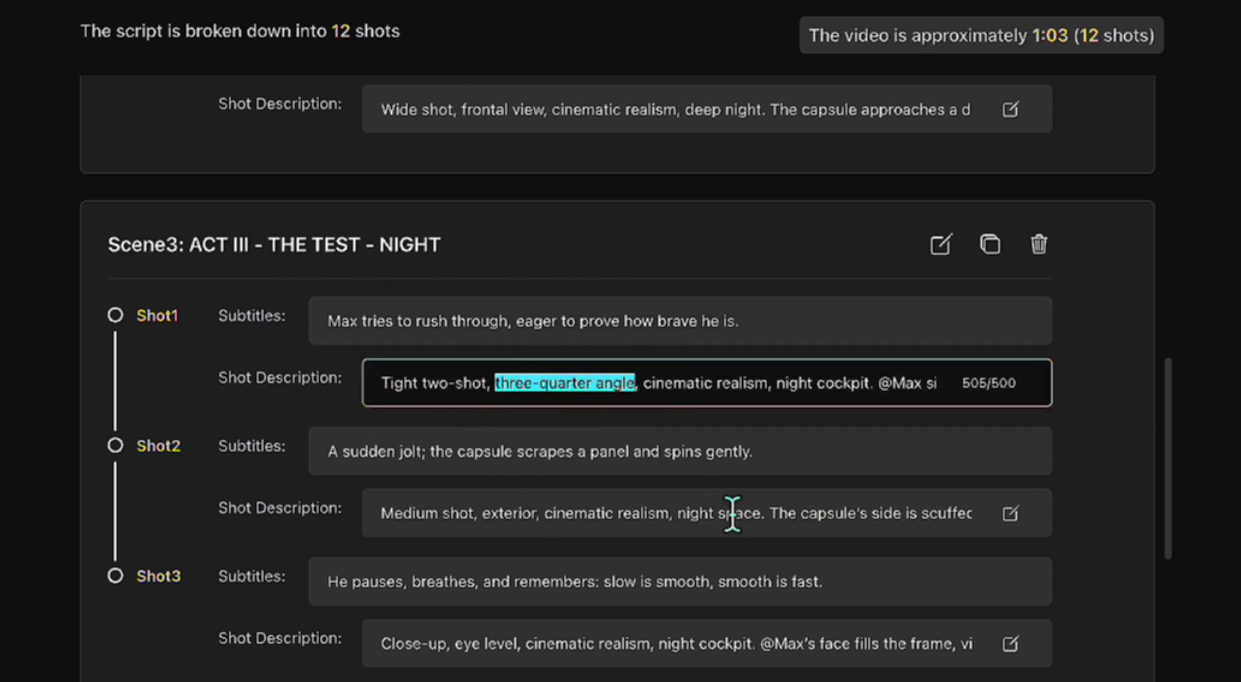
{"action": "key", "text": "BackSpace"}
{"action": "key", "text": "ctrl+z"}
{"action": "left_click", "coordinate": [501, 332]}
{"action": "left_click_drag", "start_coordinate": [421, 332], "coordinate": [517, 333]}
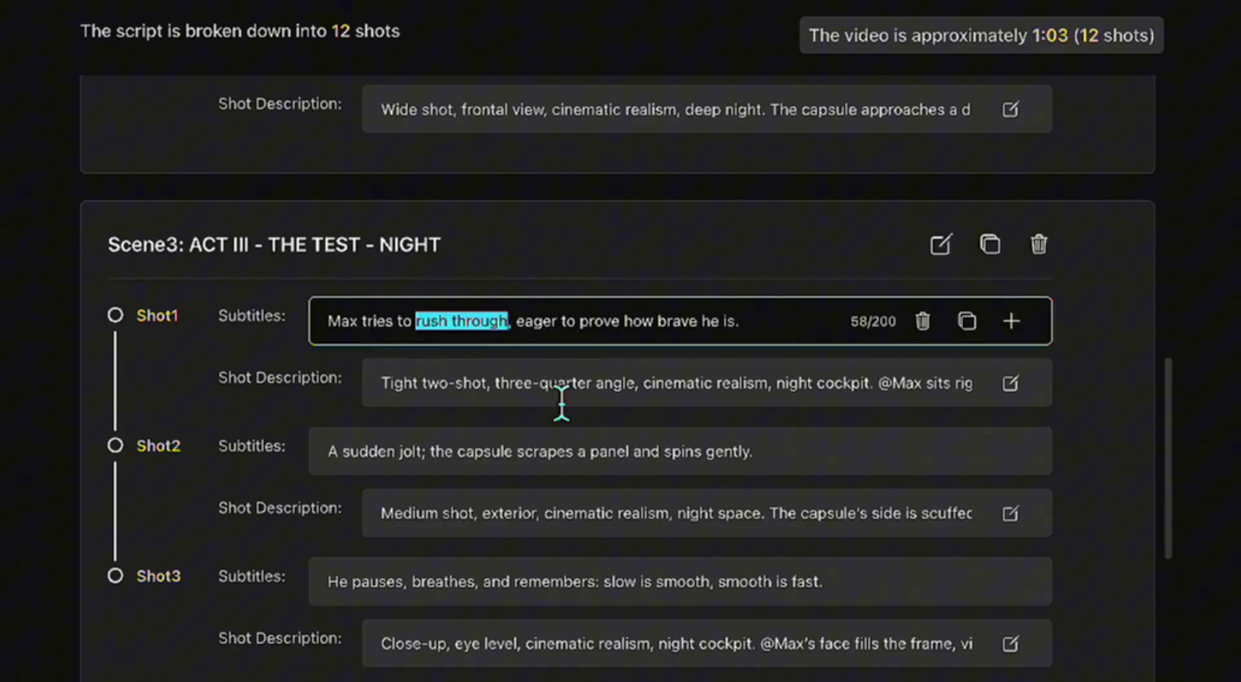
{"action": "type", "text": "abc"}
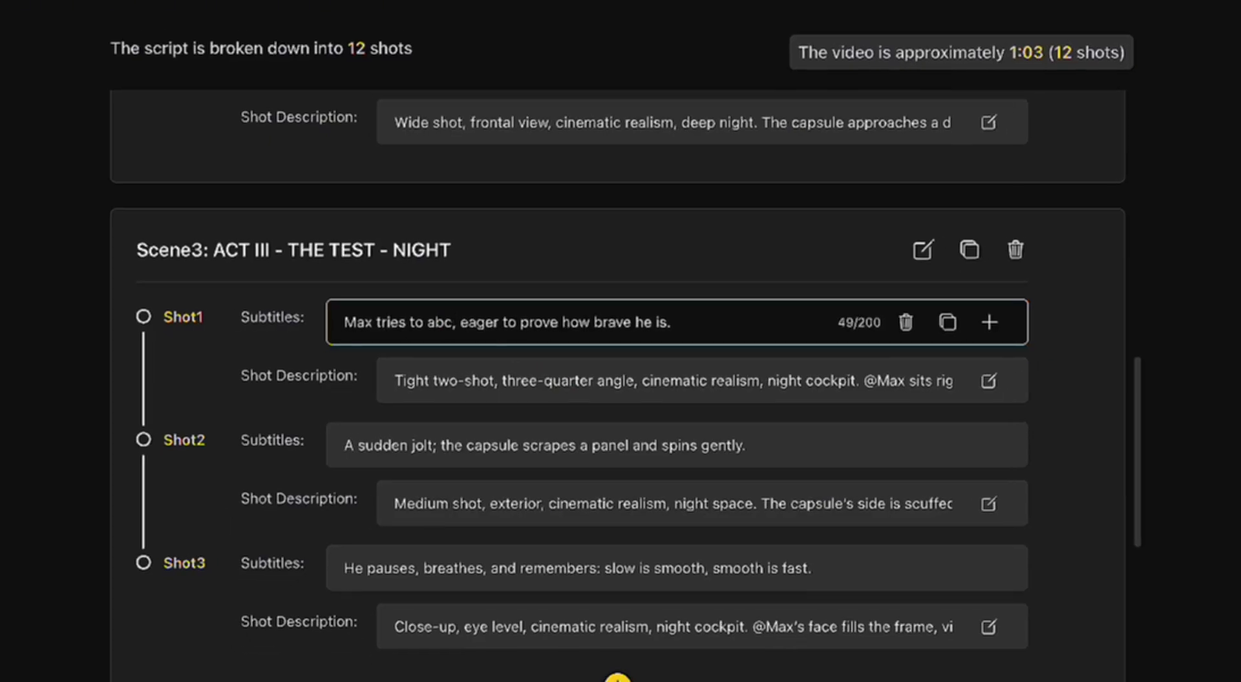
{"action": "key", "text": "ctrl+z"}
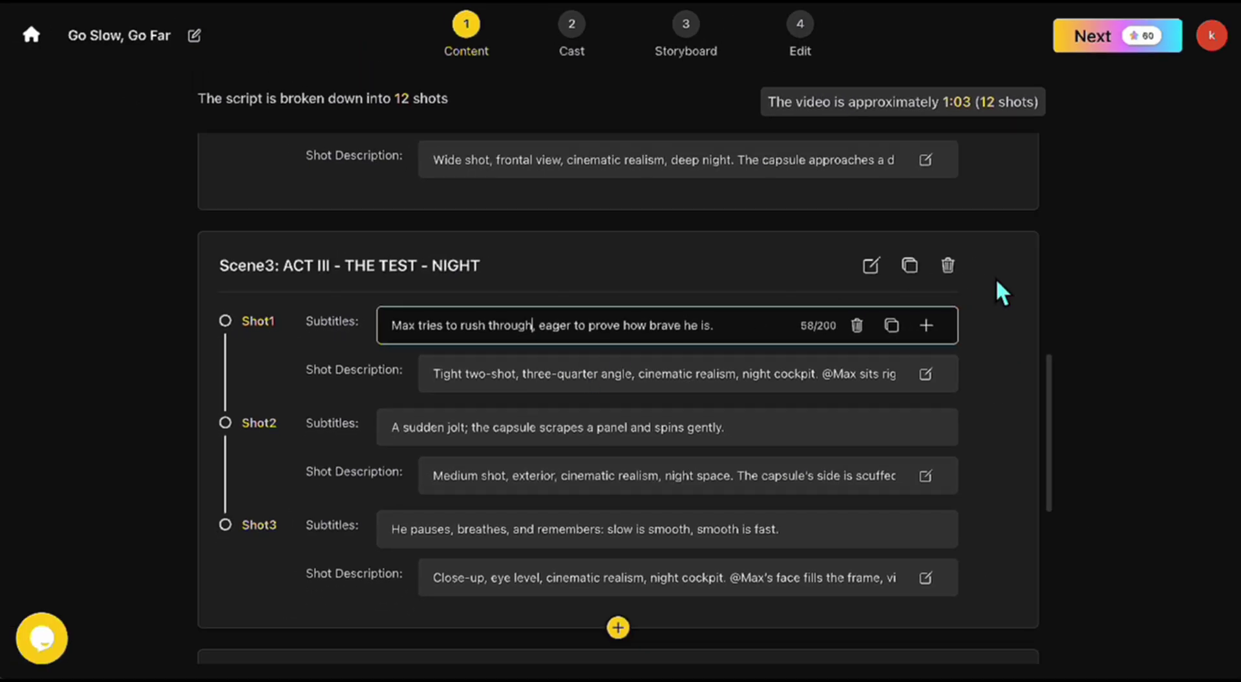
{"action": "left_click", "coordinate": [1074, 266]}
{"action": "scroll", "coordinate": [994, 277], "scroll_direction": "up", "scroll_amount": 10}
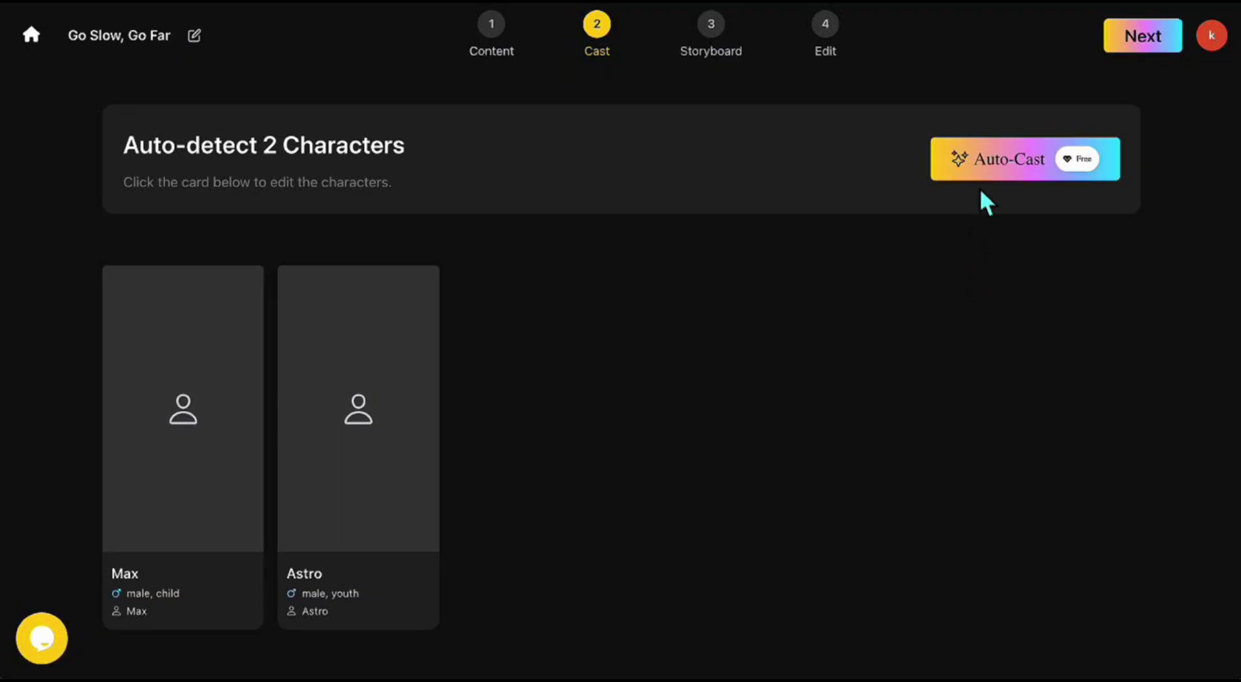
Auto-Cast Max and Astro, then regenerate their 3D cartoon portraits.
{"action": "left_click", "coordinate": [983, 169]}
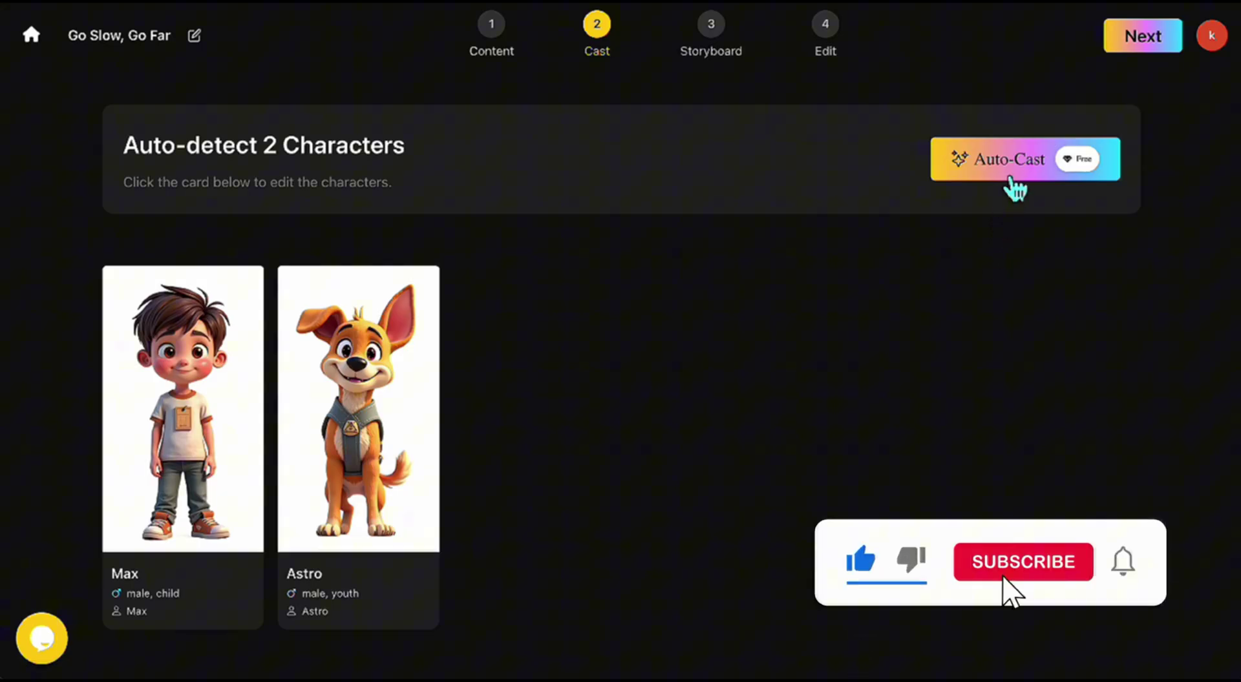
{"action": "left_click", "coordinate": [1003, 158]}
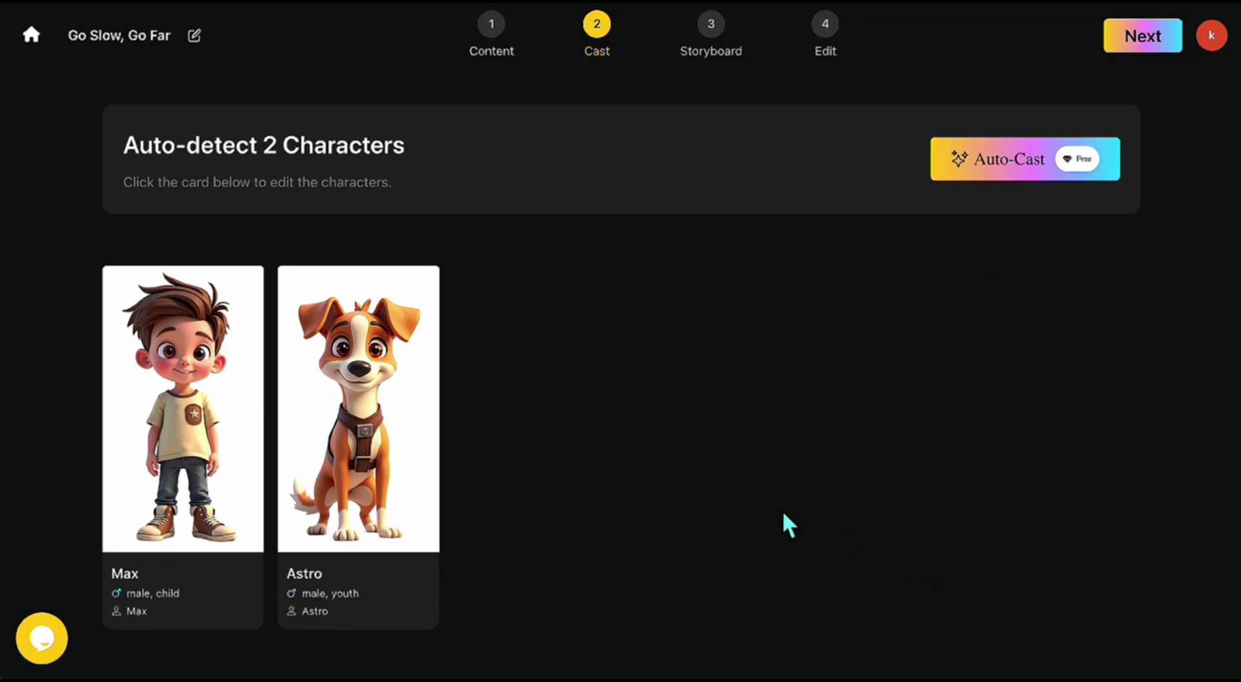
Generate Max a new look in a yellow t-shirt, jeans and red sneakers, then apply and confirm it.
{"action": "left_click", "coordinate": [183, 432]}
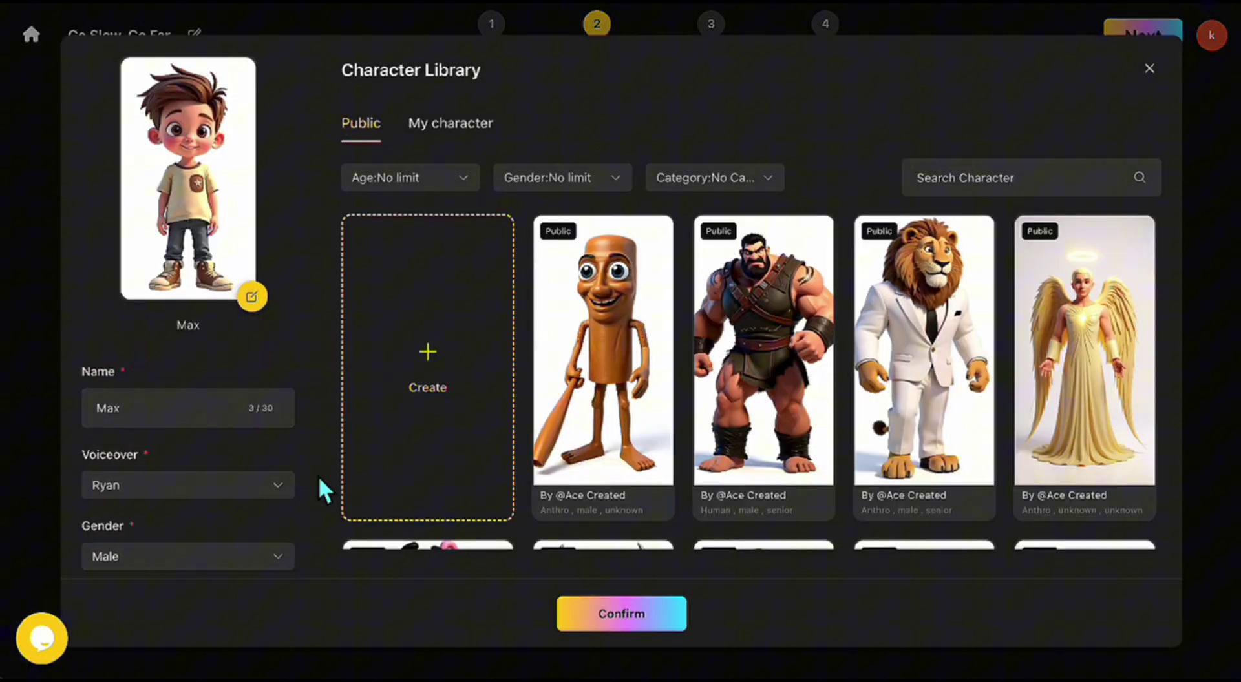
{"action": "left_click", "coordinate": [426, 352]}
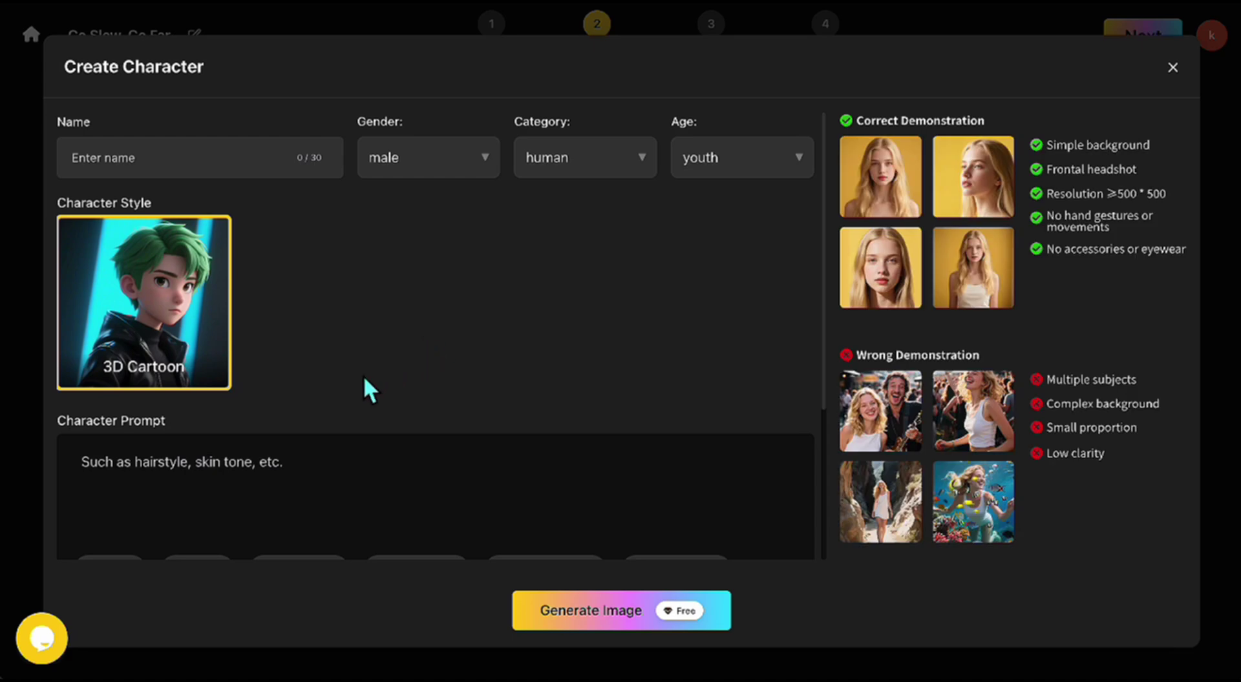
{"action": "left_click", "coordinate": [227, 480]}
{"action": "type", "text": "A cute 3D animated boy character with big brown eyes, short tousled brown hair, and a bright smile. He’s wearing a colorful t-shirt, dark jeans, and brown high-top sneakers. The style is Pixar or DreamWorks-inspired, with soft lighting, smooth textures, and expressive cartoon proportions. Full-body, standing pose on a clean white background, high detail, vibrant colors, cinematic lighting."}
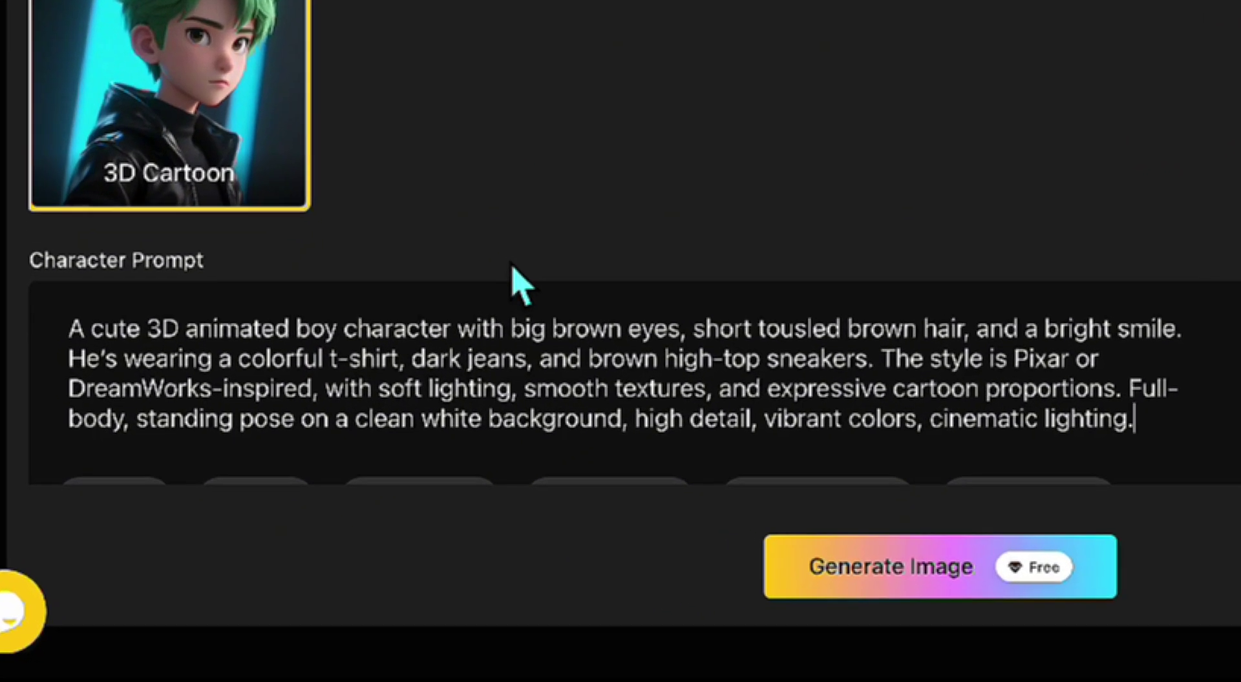
{"action": "double_click", "coordinate": [262, 362]}
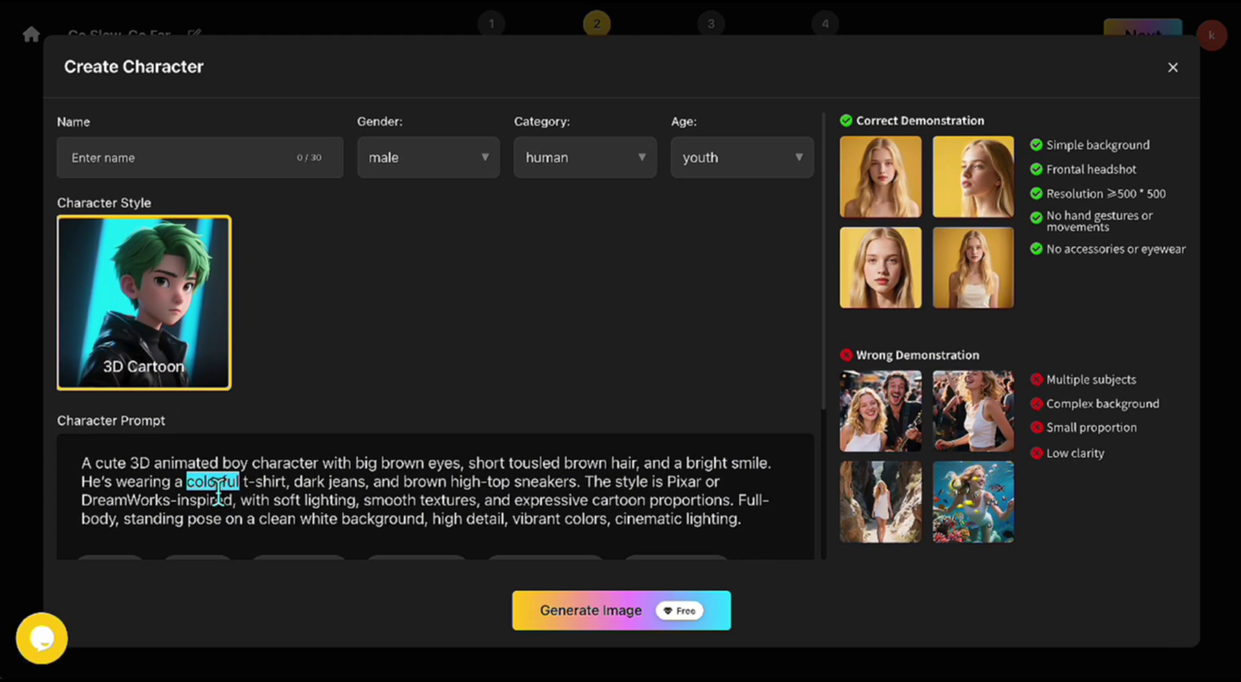
{"action": "left_click", "coordinate": [592, 619]}
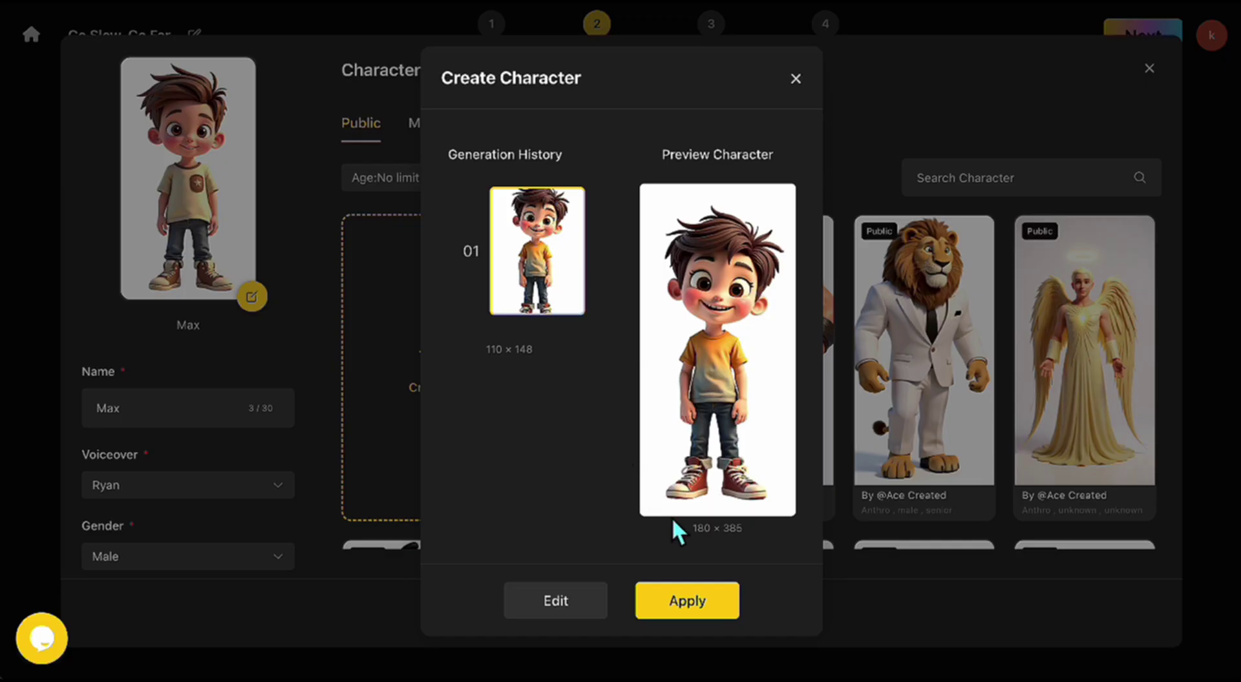
{"action": "left_click", "coordinate": [703, 598]}
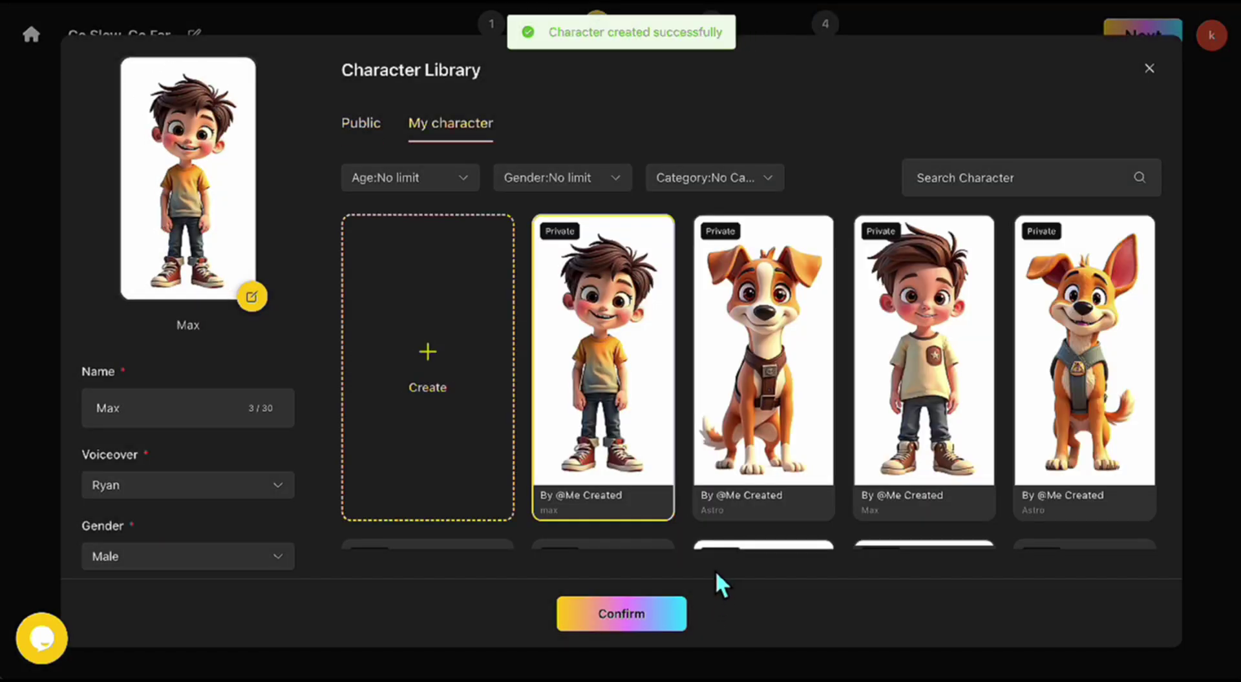
{"action": "left_click", "coordinate": [636, 624]}
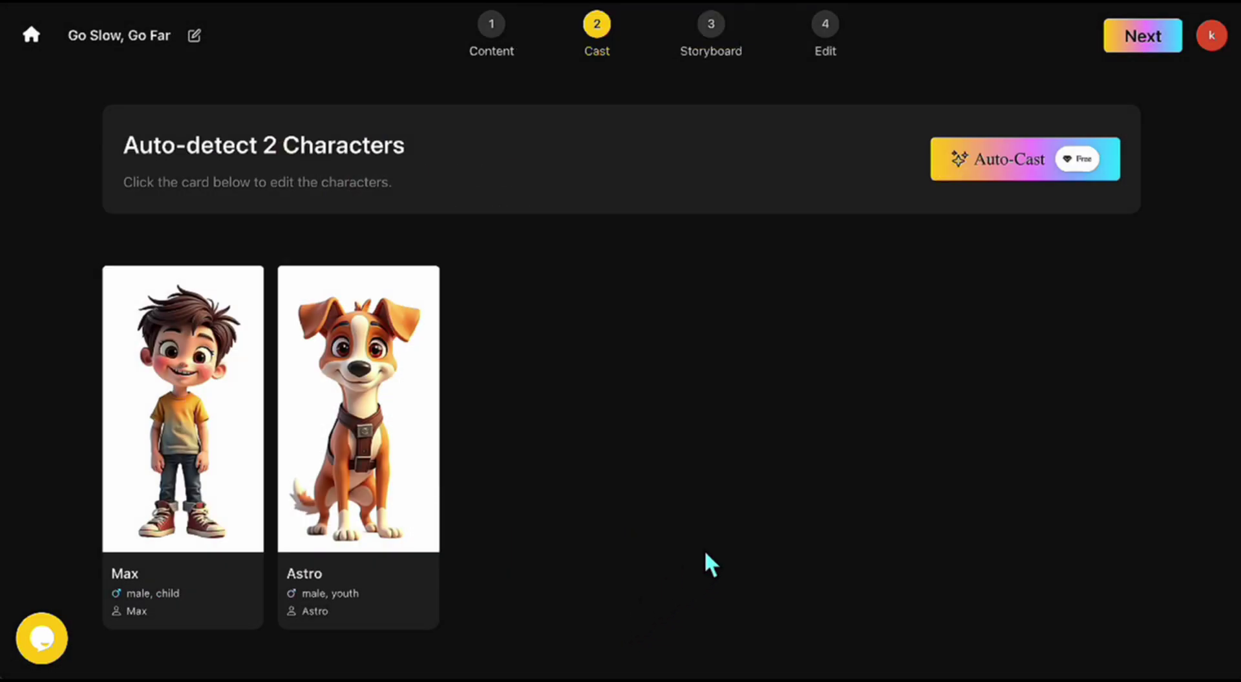
Open the Storyboard step and scroll through the 12 generated frames.
{"action": "left_click", "coordinate": [1139, 53]}
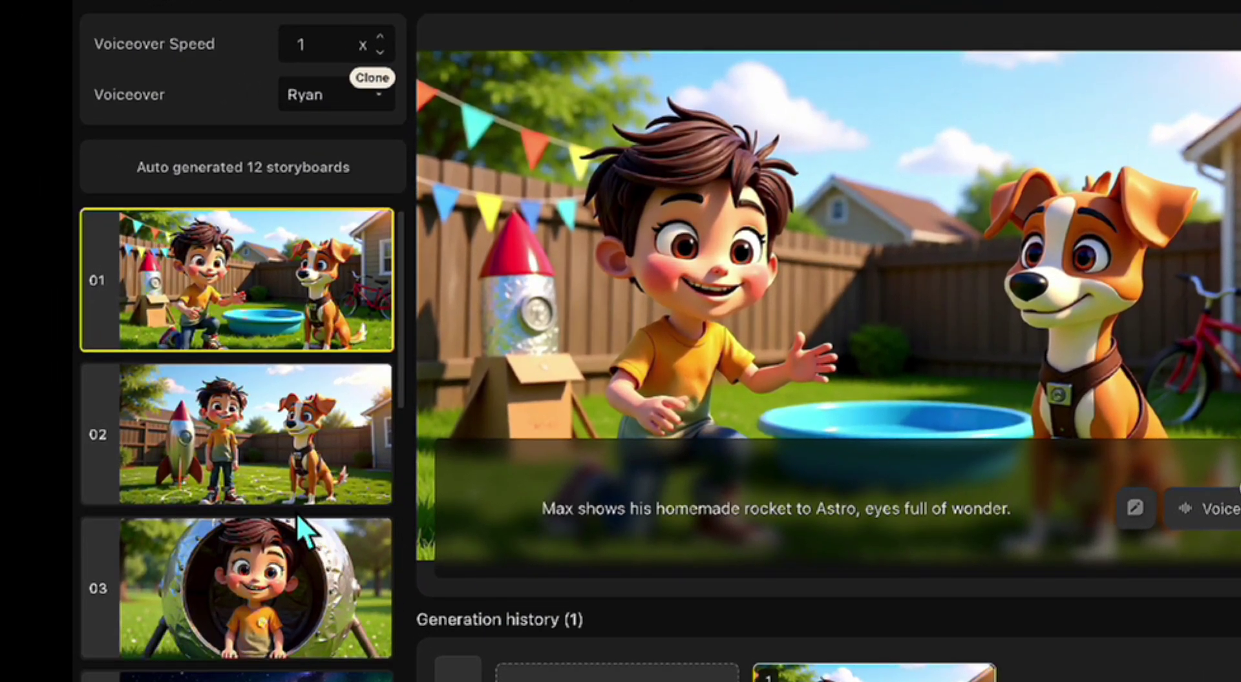
{"action": "scroll", "coordinate": [296, 513], "scroll_direction": "down", "scroll_amount": 9}
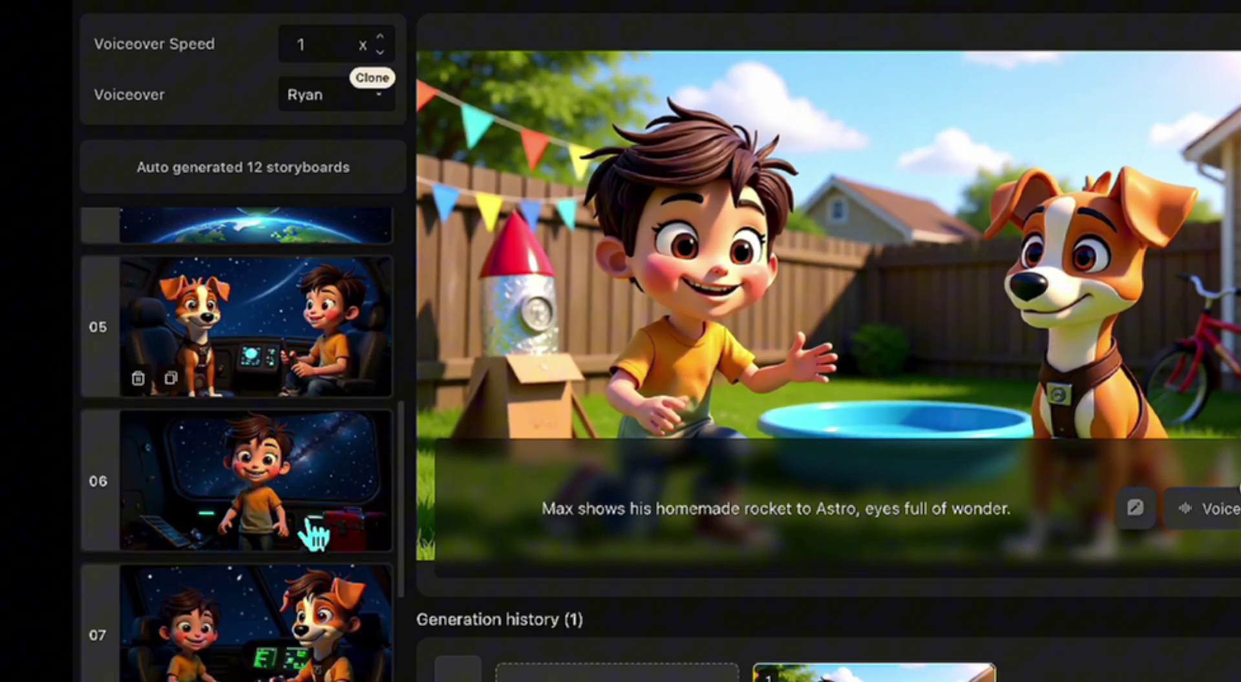
{"action": "scroll", "coordinate": [315, 535], "scroll_direction": "down", "scroll_amount": 9}
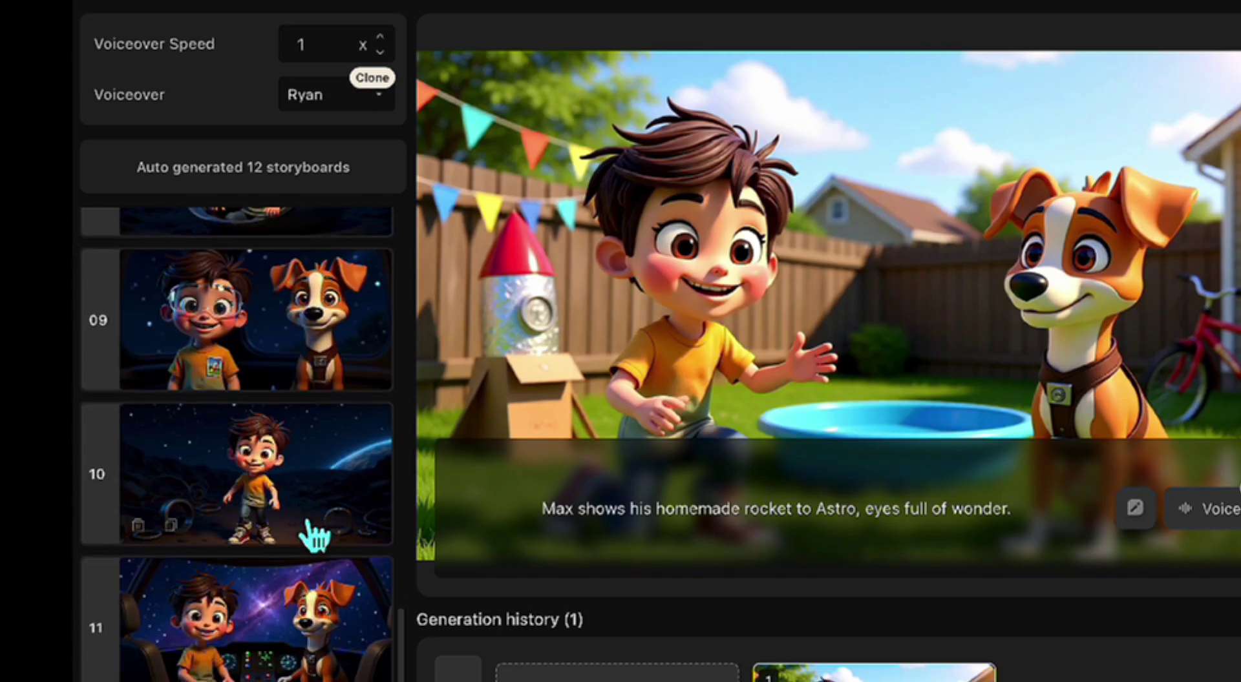
{"action": "scroll", "coordinate": [315, 535], "scroll_direction": "up", "scroll_amount": 9}
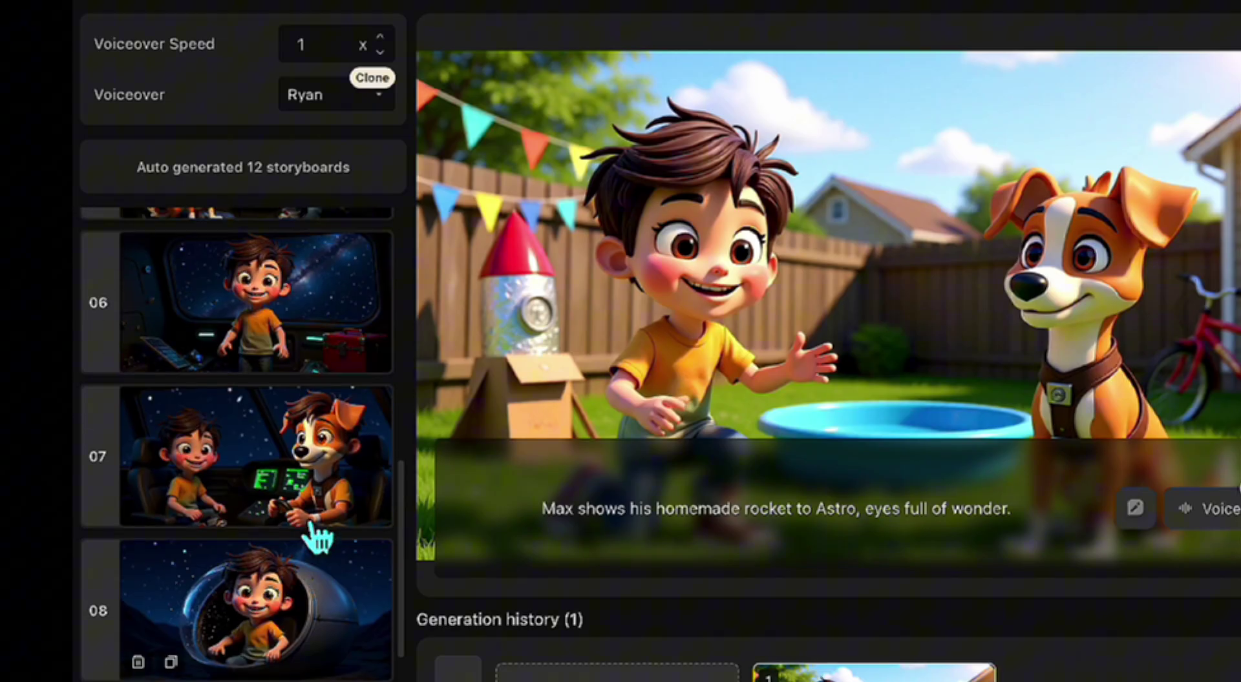
{"action": "scroll", "coordinate": [316, 537], "scroll_direction": "up", "scroll_amount": 10}
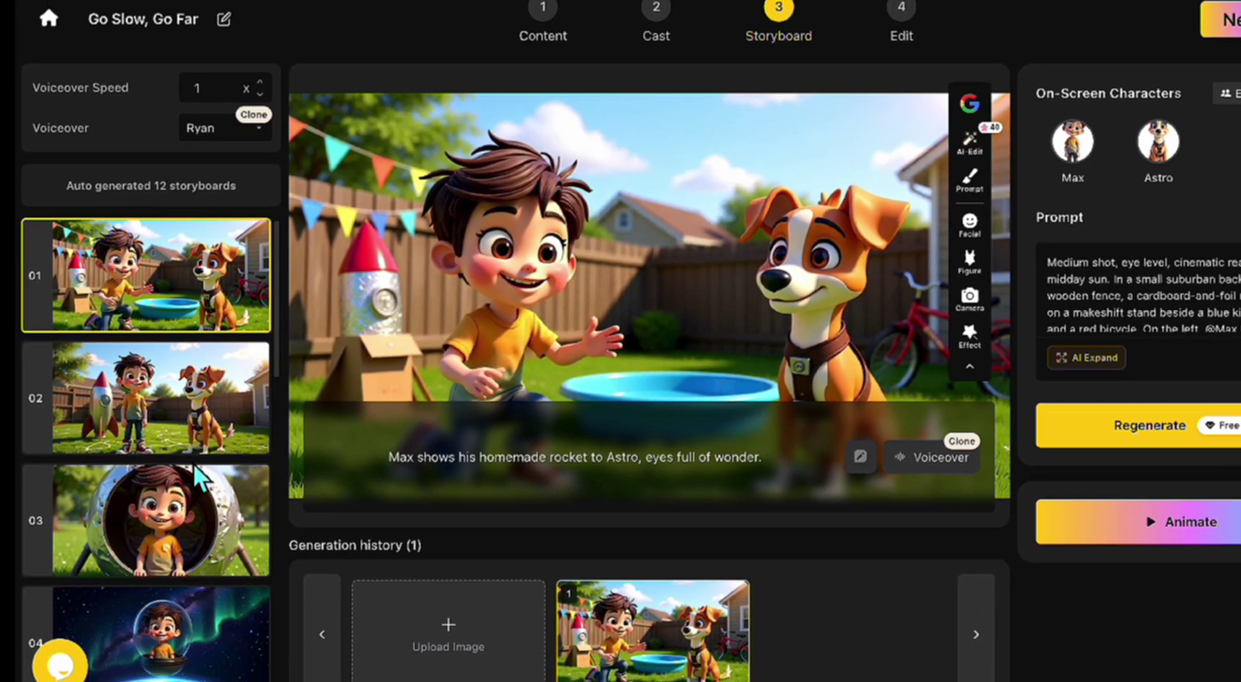
Review storyboards 02 and 03, then open storyboard 04's space-capsule scene for editing.
{"action": "left_click", "coordinate": [200, 430]}
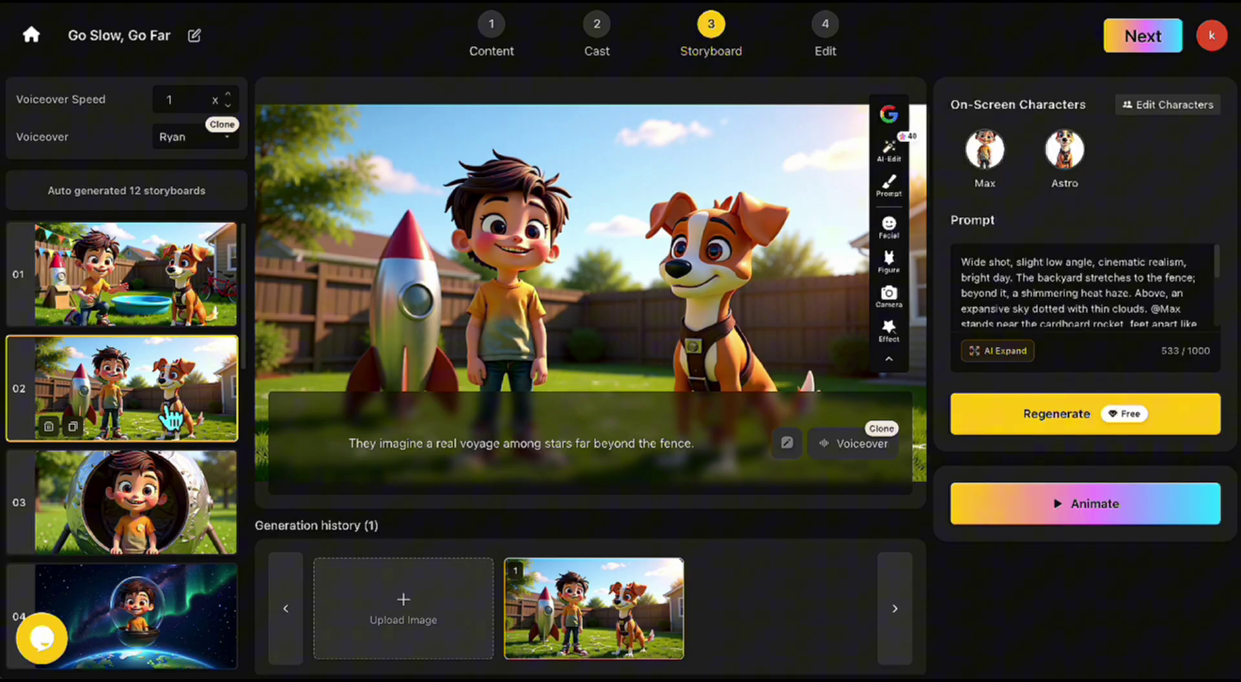
{"action": "left_click", "coordinate": [155, 494]}
{"action": "scroll", "coordinate": [159, 498], "scroll_direction": "down", "scroll_amount": 3}
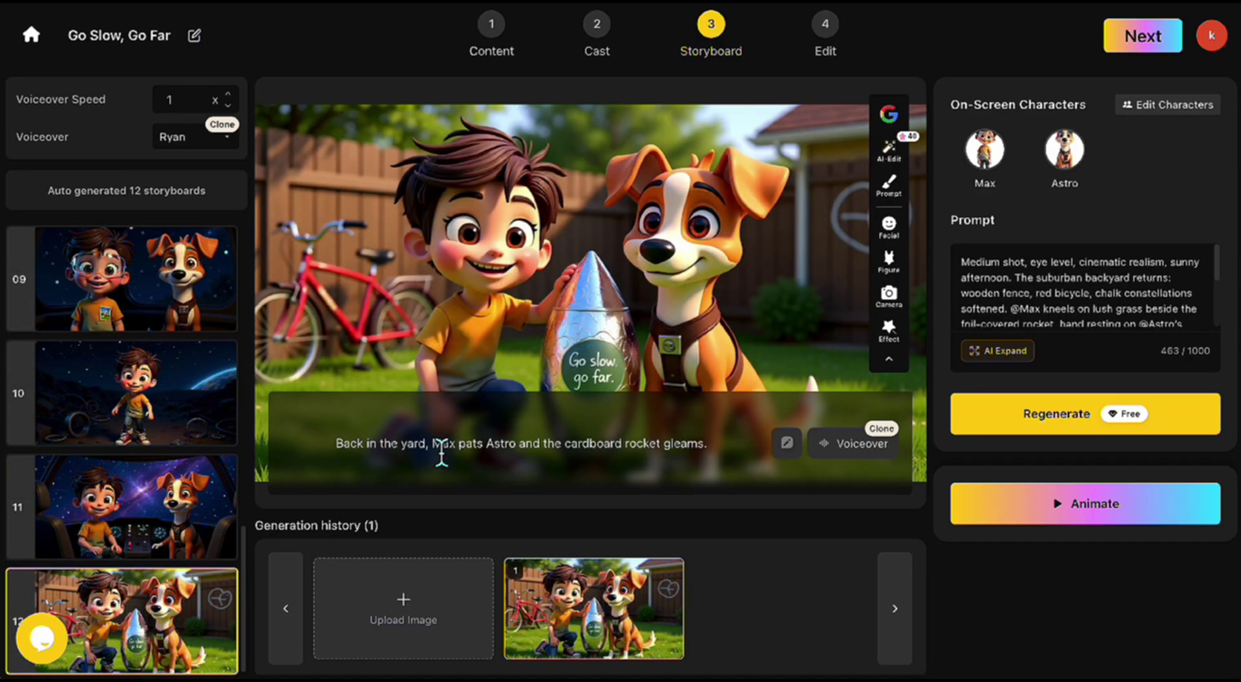
{"action": "left_click_drag", "start_coordinate": [432, 445], "coordinate": [518, 446]}
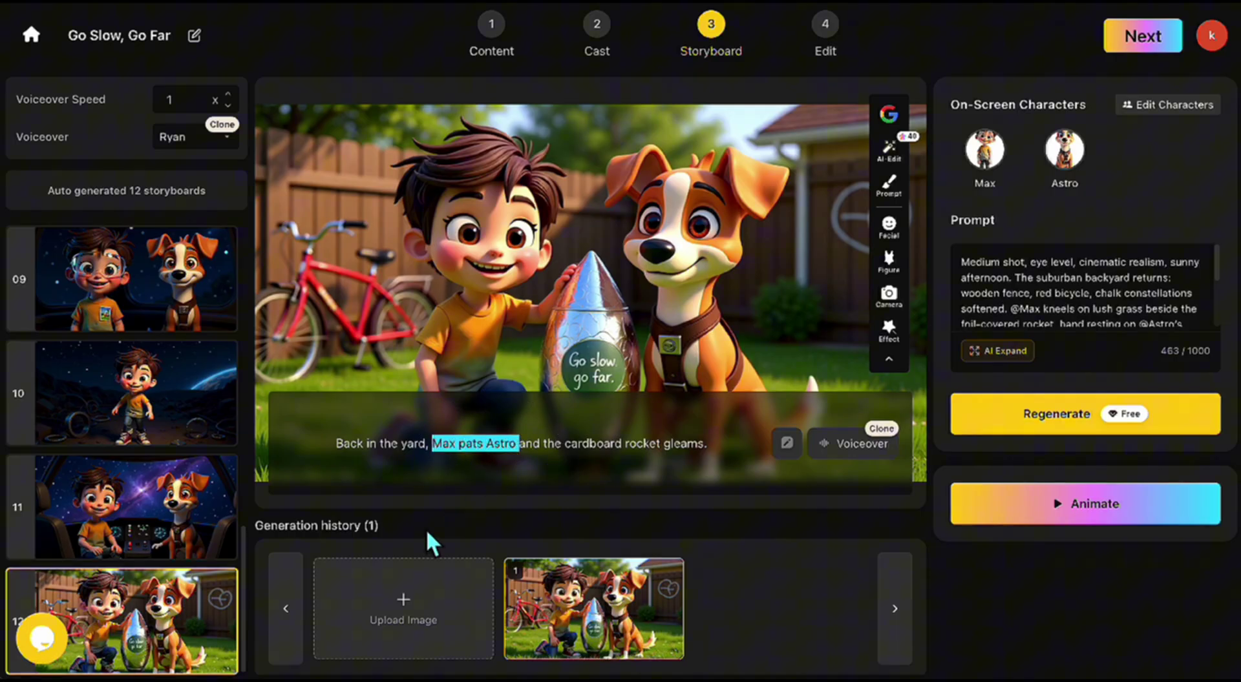
{"action": "left_click", "coordinate": [447, 455]}
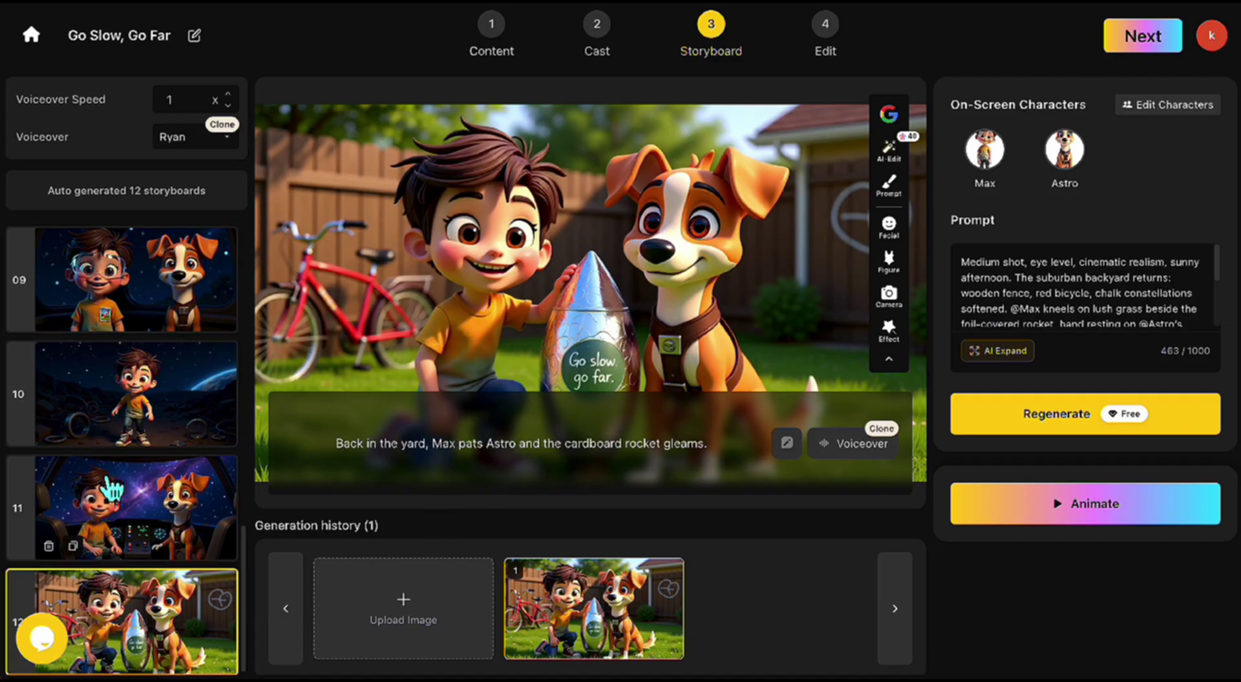
{"action": "scroll", "coordinate": [110, 491], "scroll_direction": "up", "scroll_amount": 9}
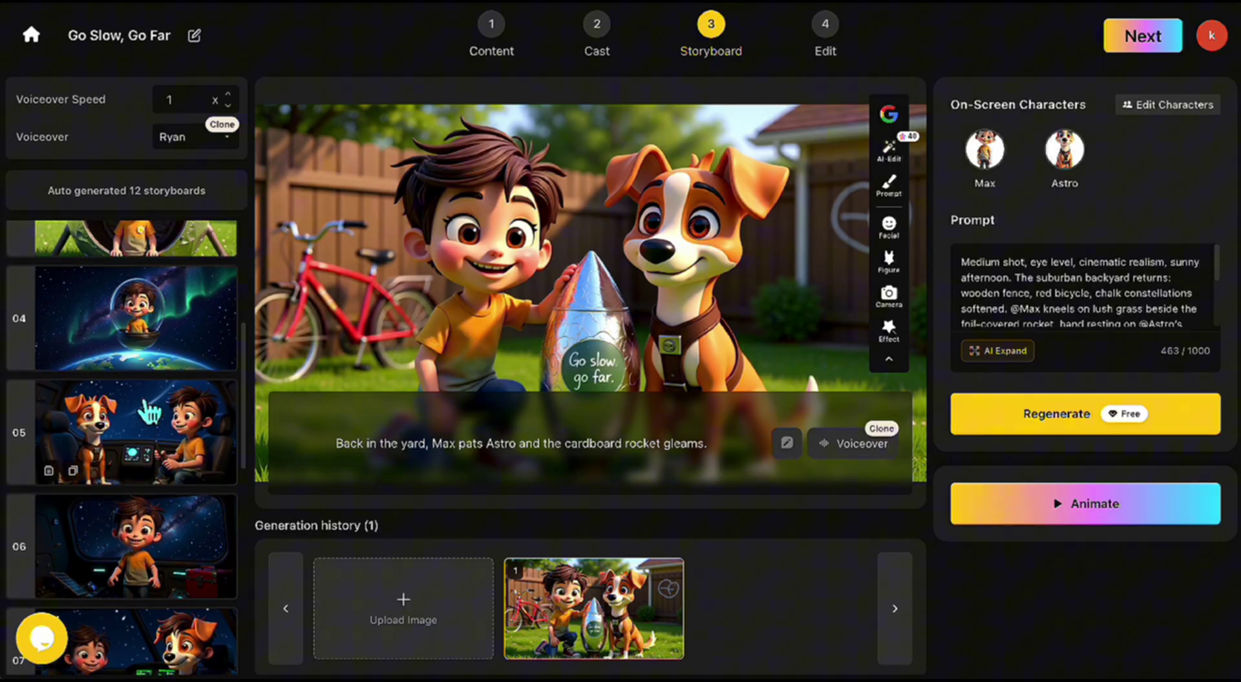
{"action": "left_click", "coordinate": [169, 346]}
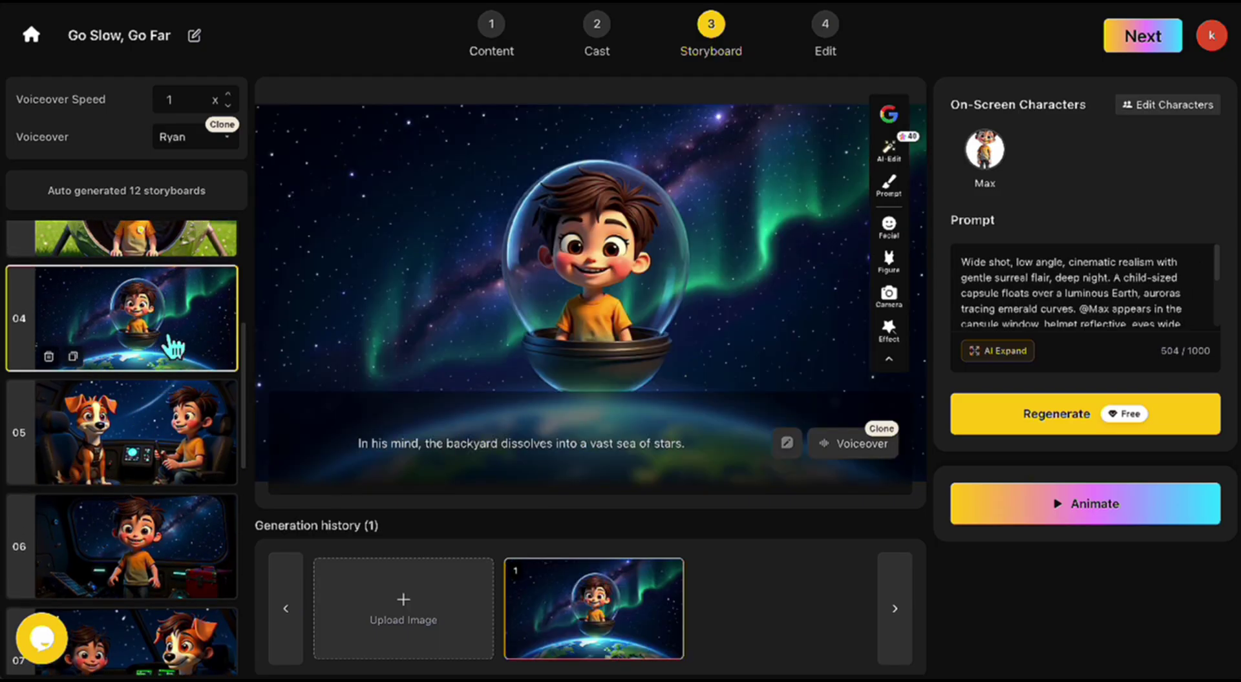
{"action": "left_click", "coordinate": [899, 188]}
Generate storyboard 04 with the edit 'add space rocks around the capsule'.
{"action": "left_click", "coordinate": [889, 150]}
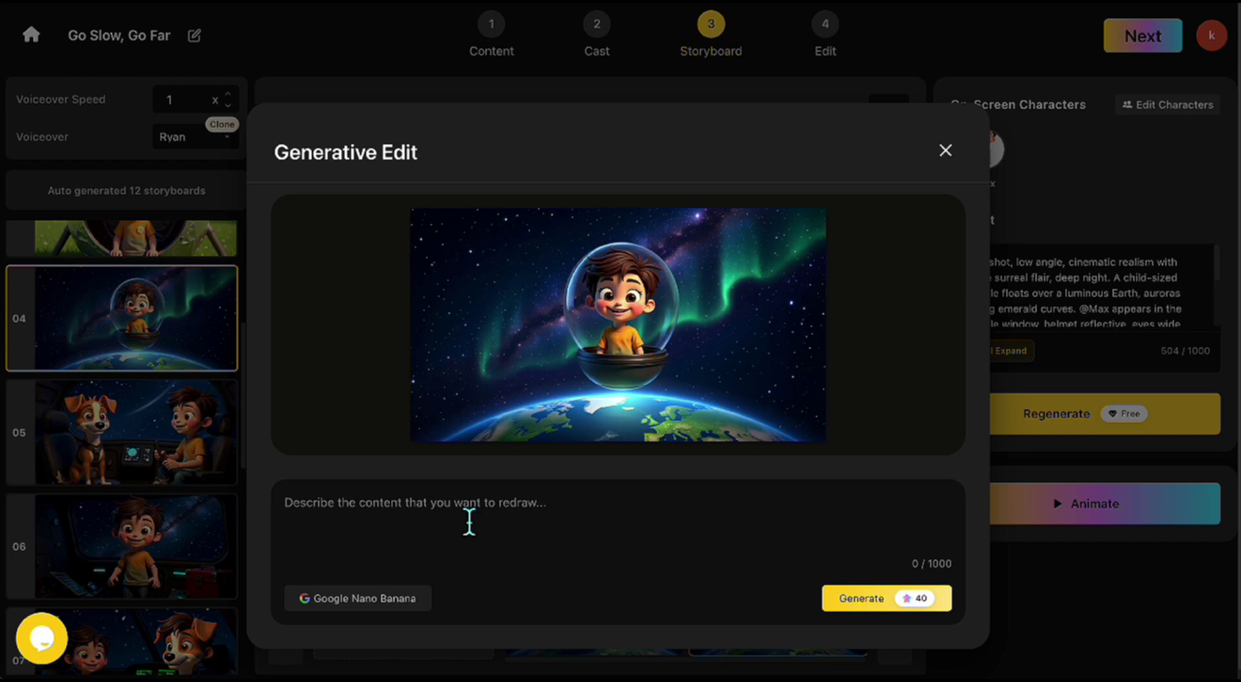
{"action": "type", "text": "add s"}
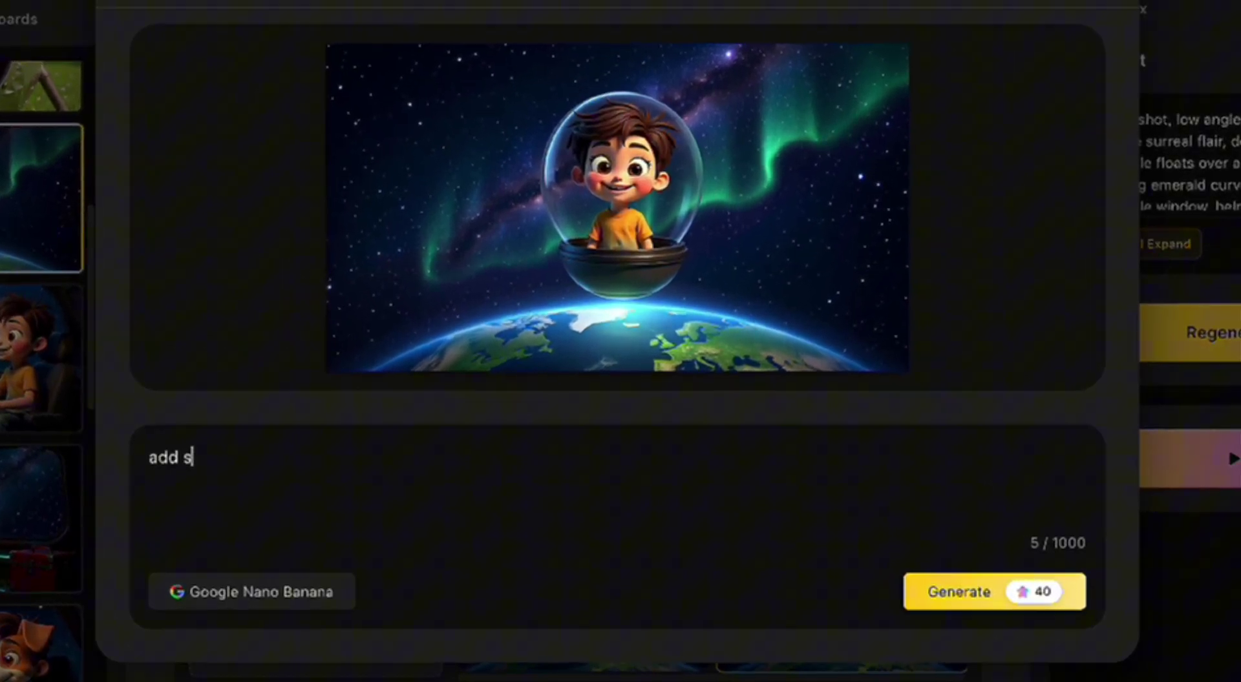
{"action": "type", "text": "pace rocks around the capsul"}
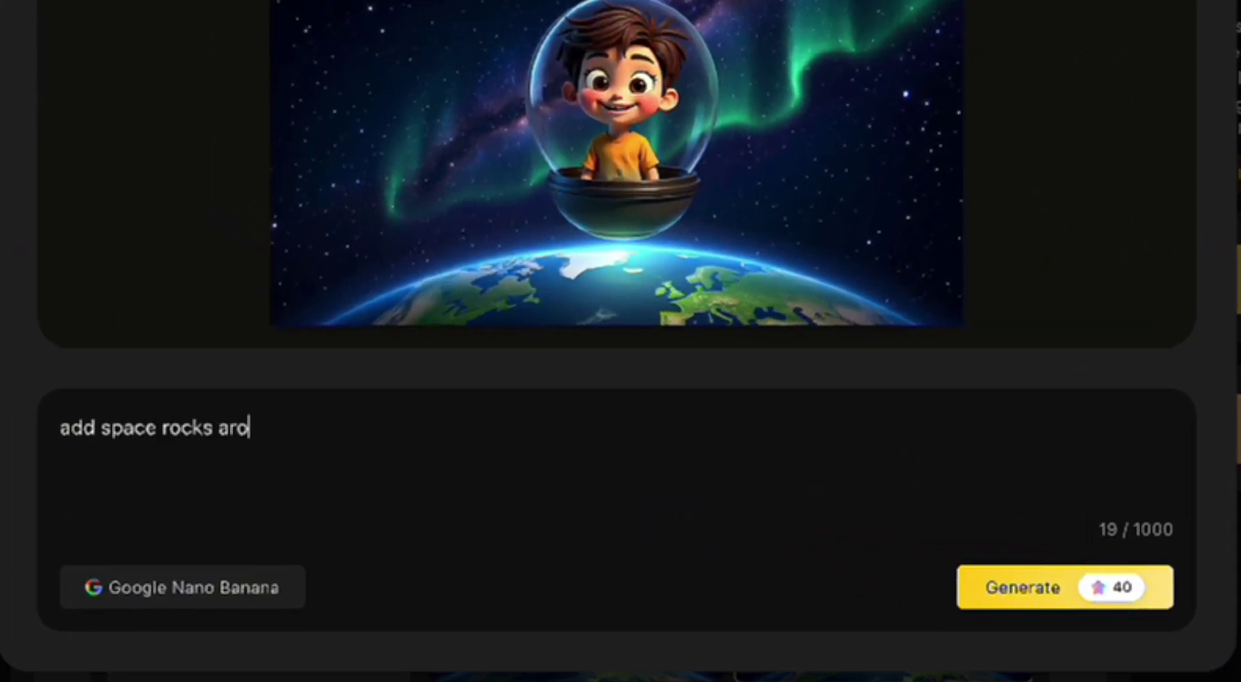
{"action": "type", "text": "e"}
{"action": "left_click", "coordinate": [1024, 588]}
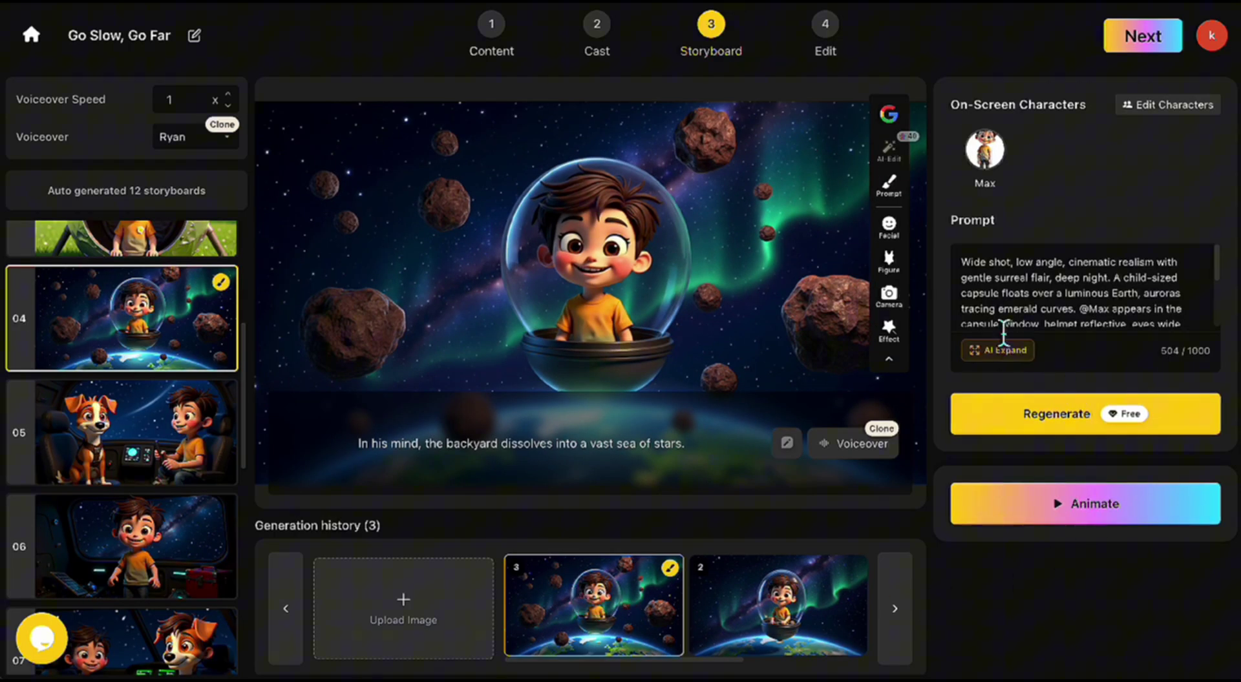
{"action": "left_click_drag", "start_coordinate": [961, 262], "coordinate": [1102, 323]}
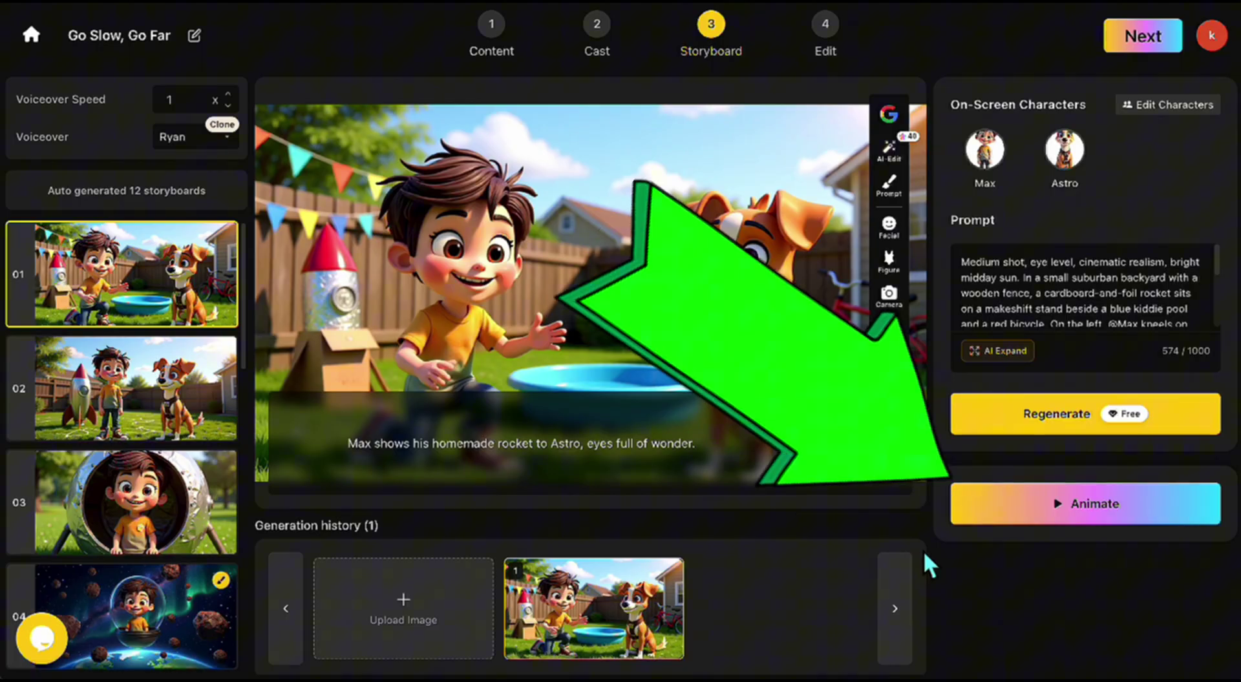
Animate storyboard 01 using the Kling video model.
{"action": "left_click", "coordinate": [996, 506]}
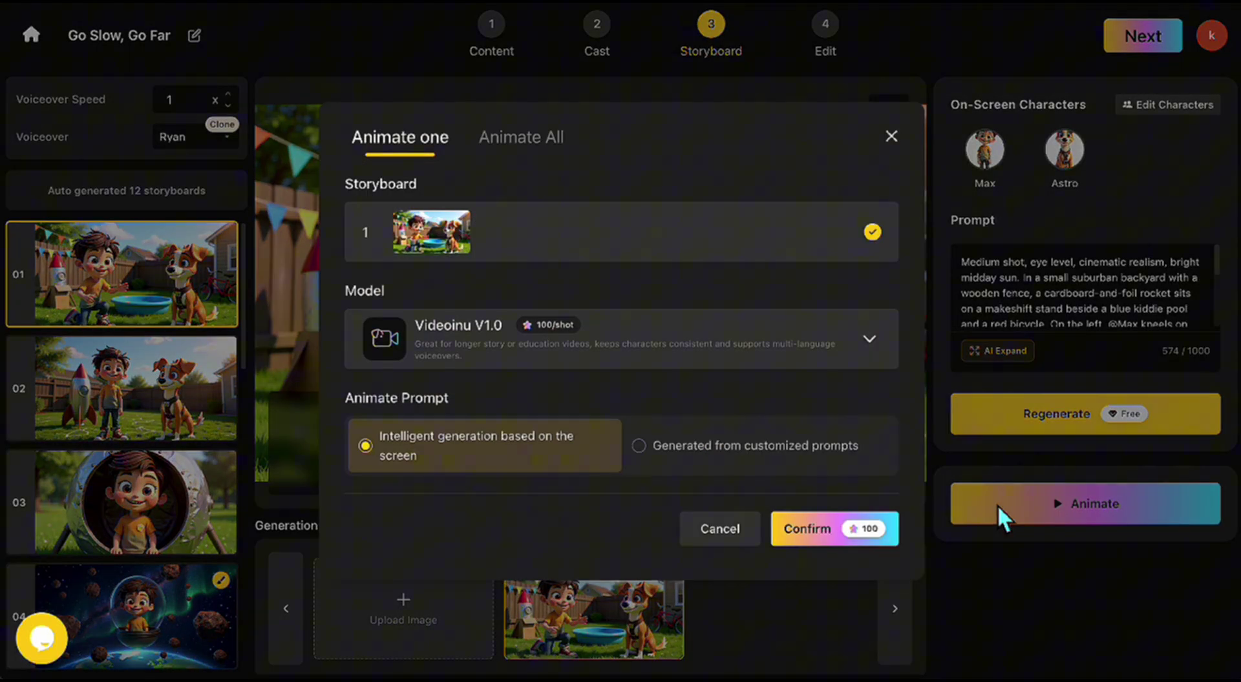
{"action": "left_click", "coordinate": [547, 155]}
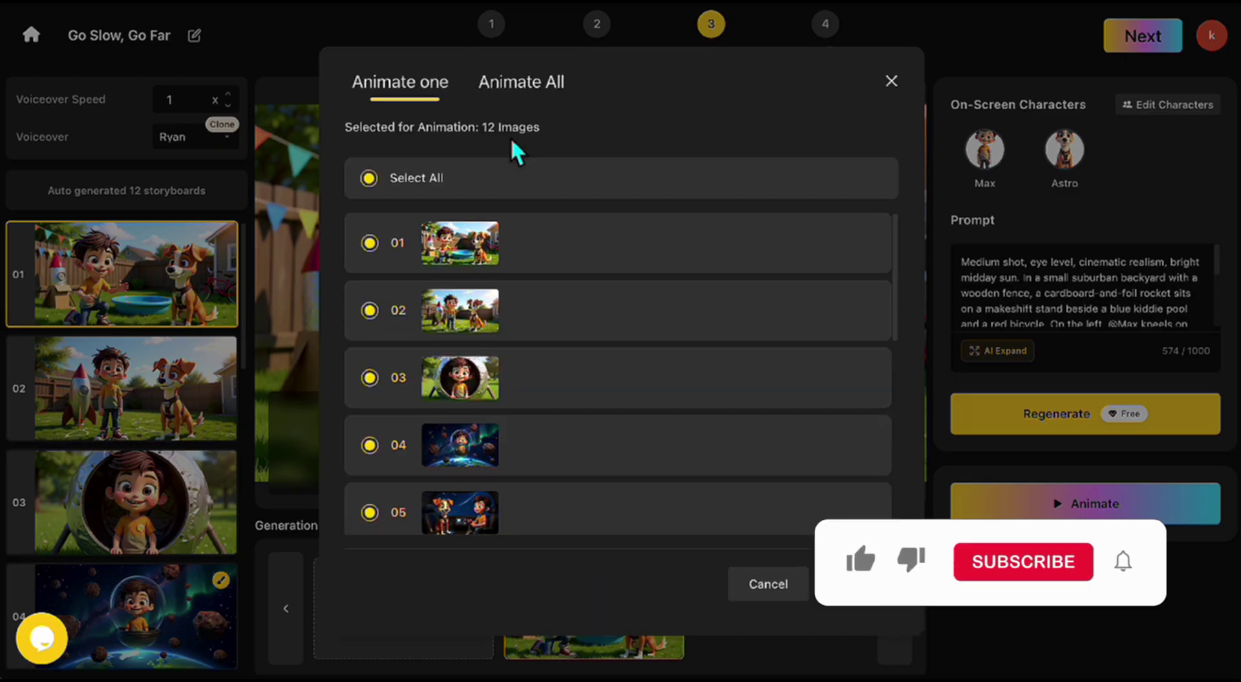
{"action": "left_click", "coordinate": [407, 84]}
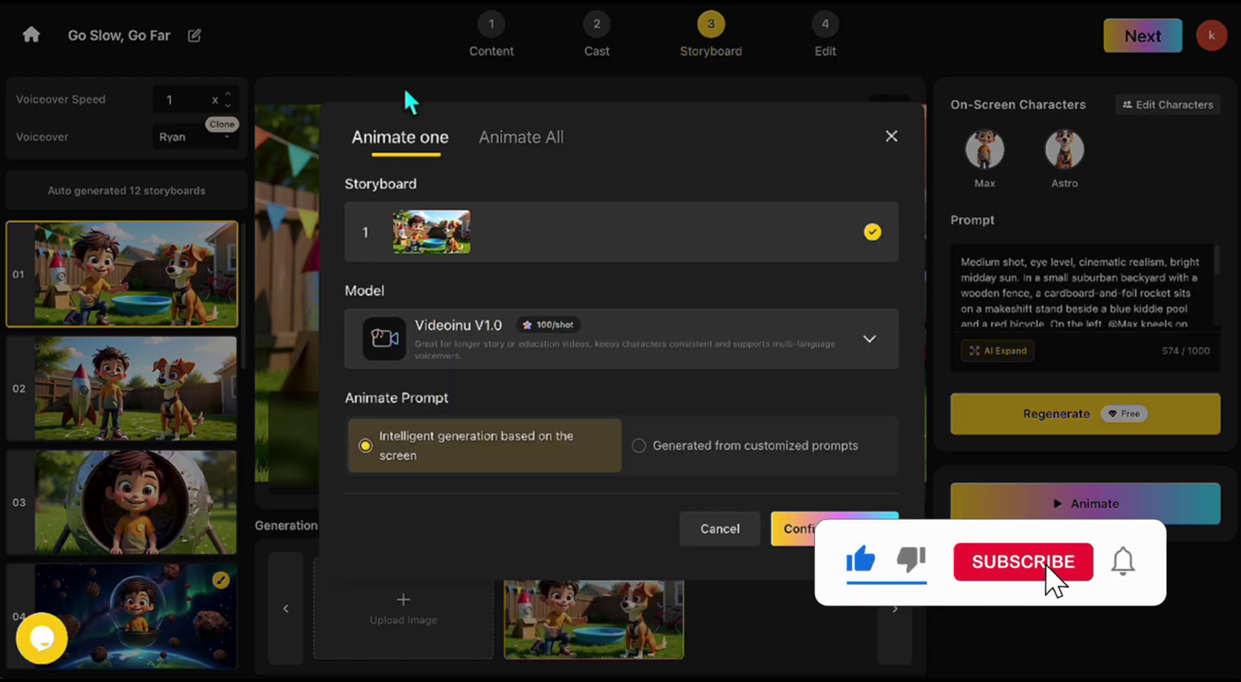
{"action": "left_click", "coordinate": [589, 346]}
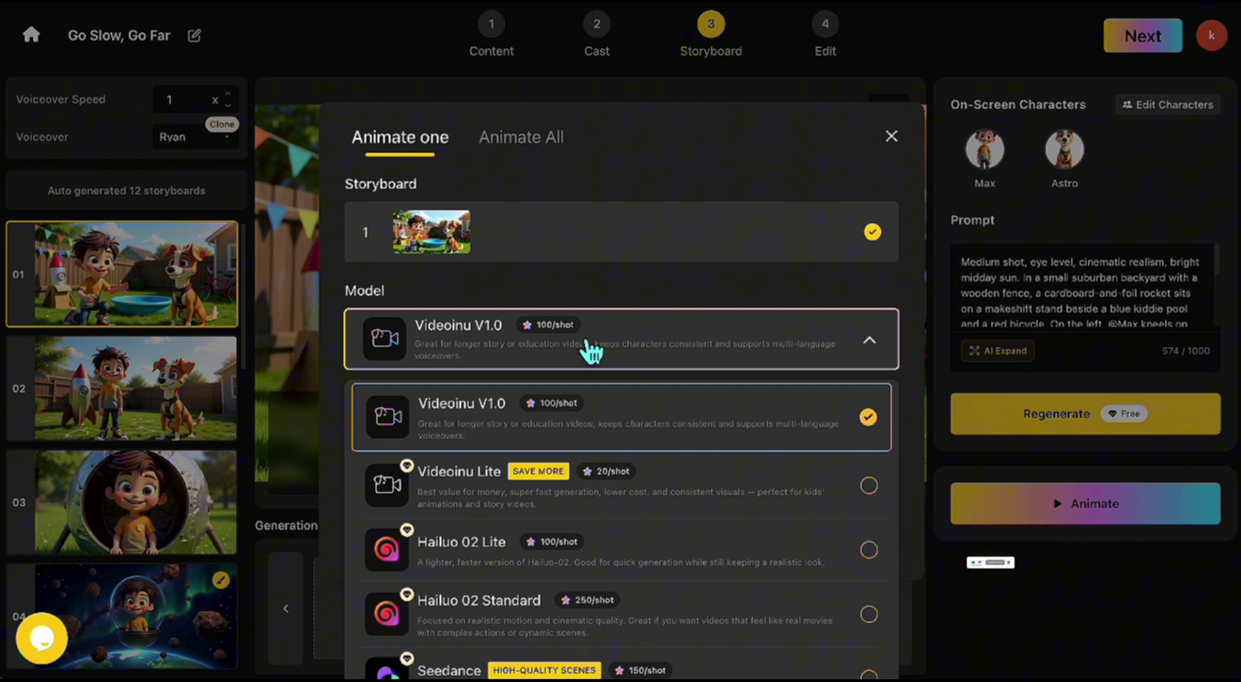
{"action": "scroll", "coordinate": [598, 432], "scroll_direction": "down", "scroll_amount": 1}
{"action": "scroll", "coordinate": [600, 433], "scroll_direction": "down", "scroll_amount": 4}
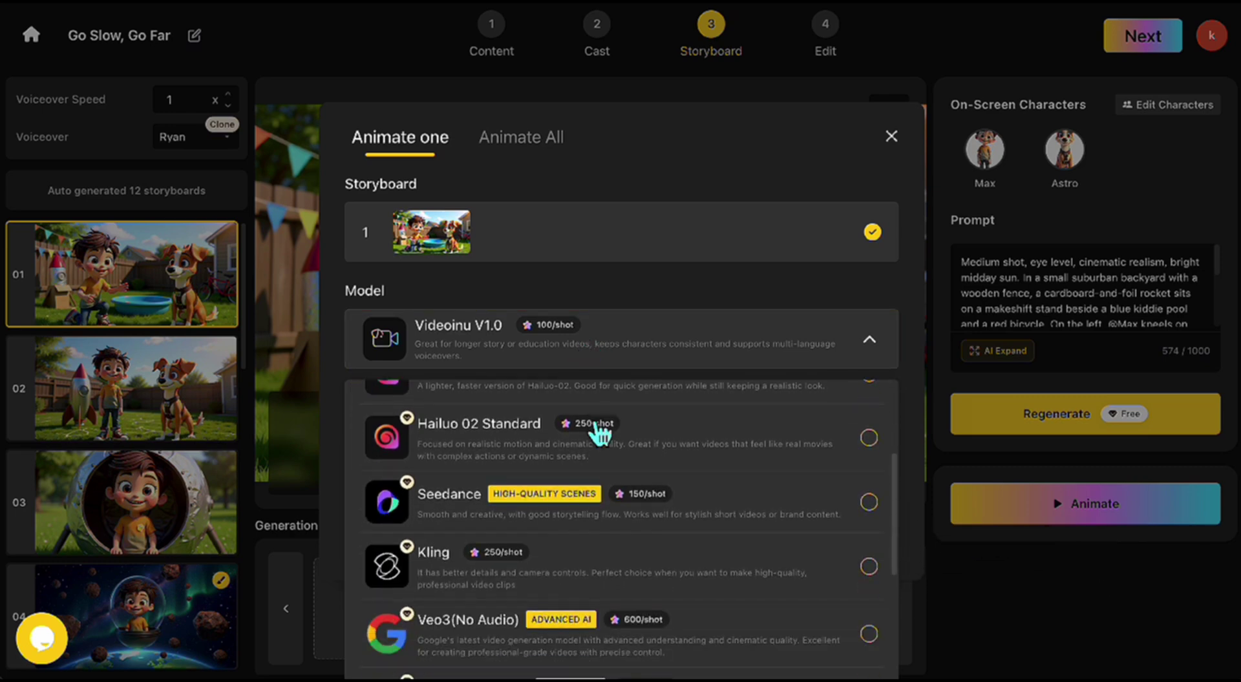
{"action": "scroll", "coordinate": [598, 427], "scroll_direction": "down", "scroll_amount": 2}
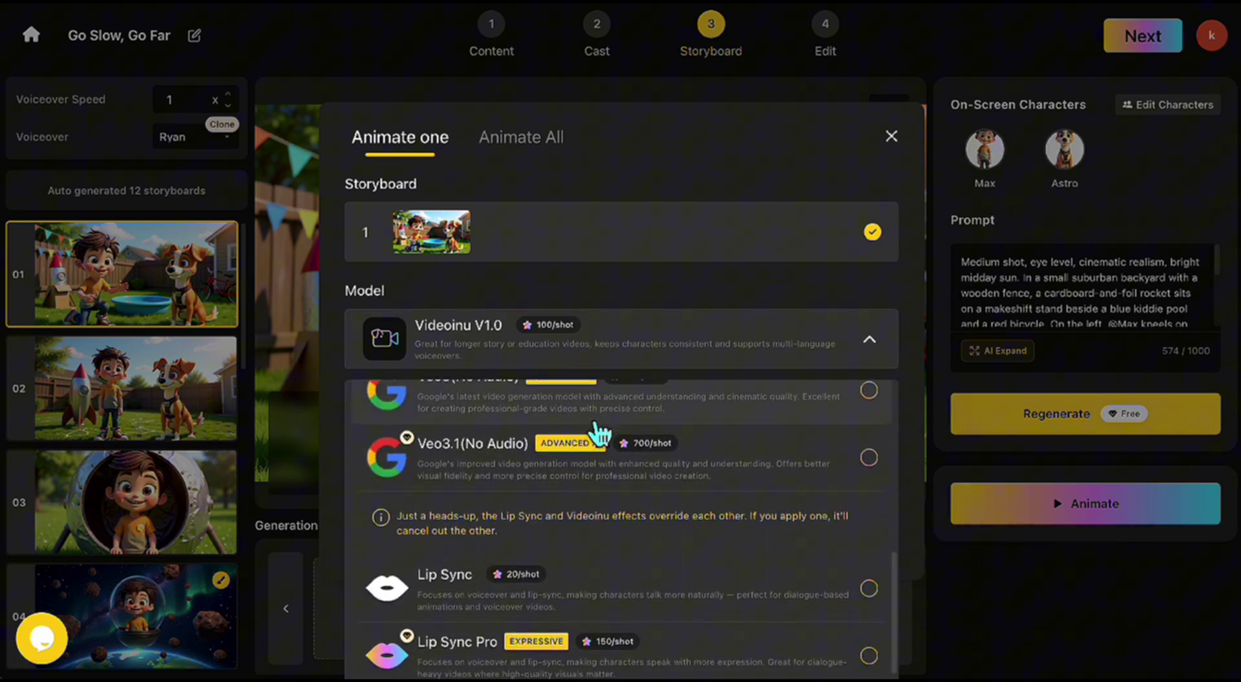
{"action": "scroll", "coordinate": [588, 427], "scroll_direction": "up", "scroll_amount": 3}
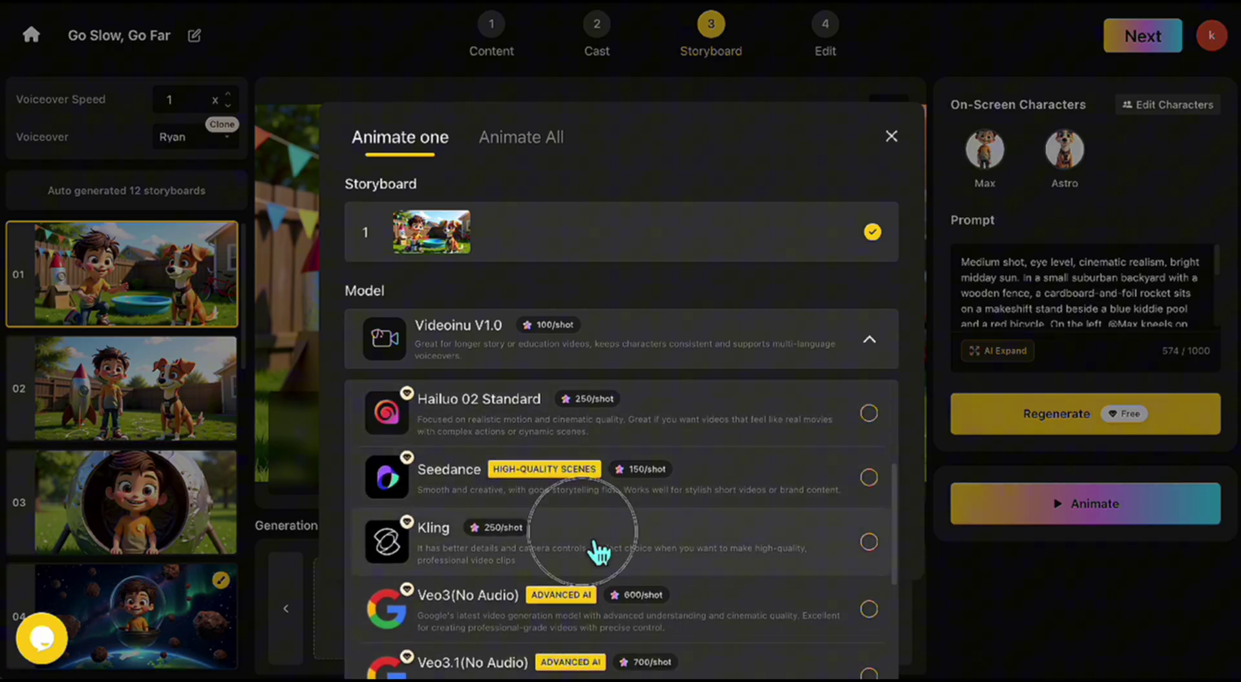
{"action": "left_click", "coordinate": [595, 545]}
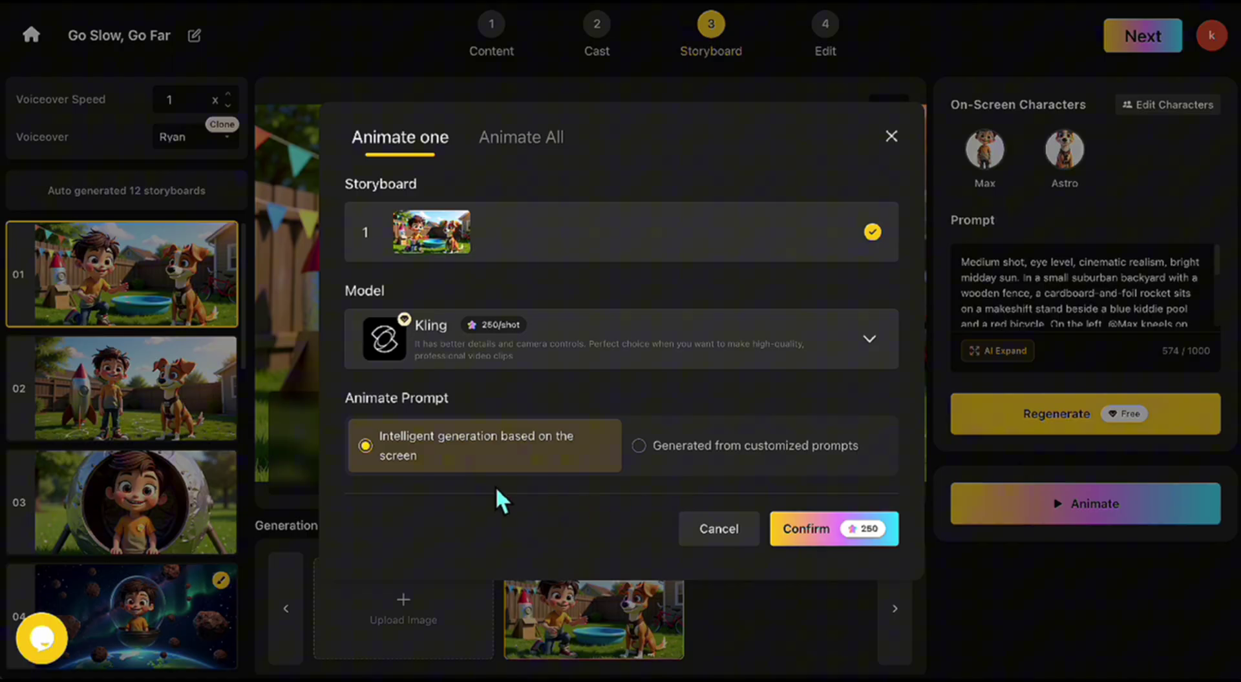
{"action": "left_click", "coordinate": [812, 543]}
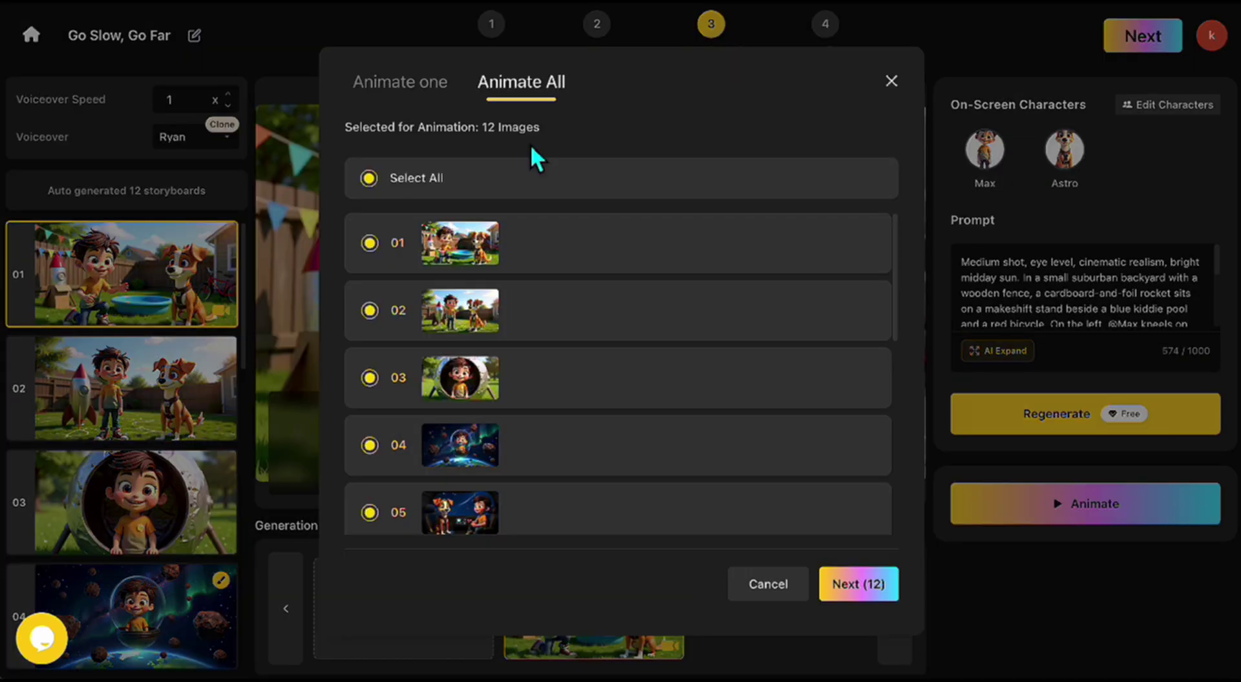
Animate all 12 storyboards using the Kling video model.
{"action": "left_click", "coordinate": [856, 593]}
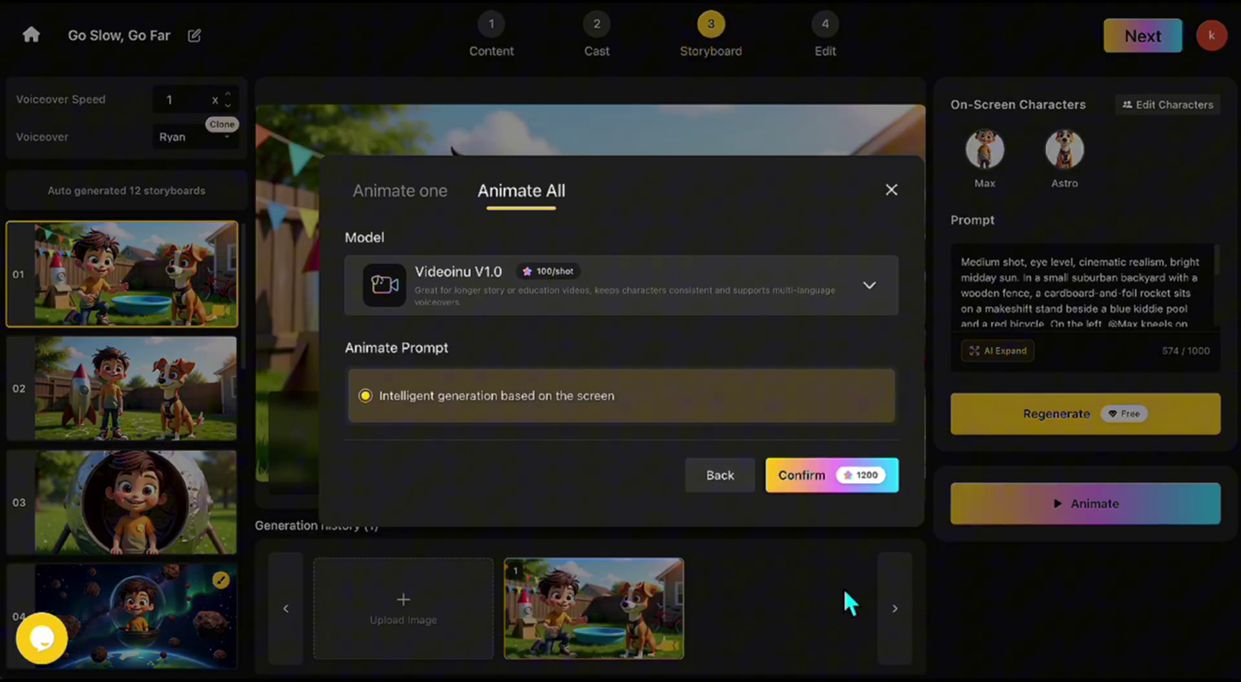
{"action": "left_click", "coordinate": [663, 287]}
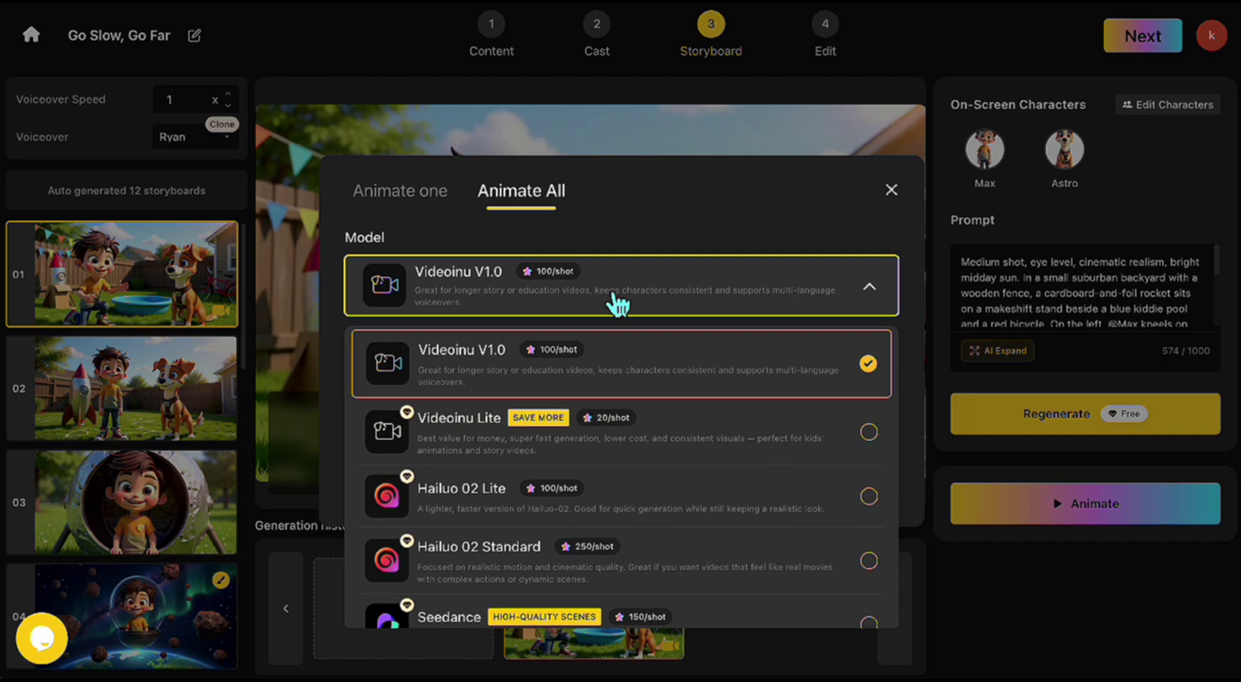
{"action": "scroll", "coordinate": [546, 556], "scroll_direction": "down", "scroll_amount": 2}
{"action": "left_click", "coordinate": [531, 548]}
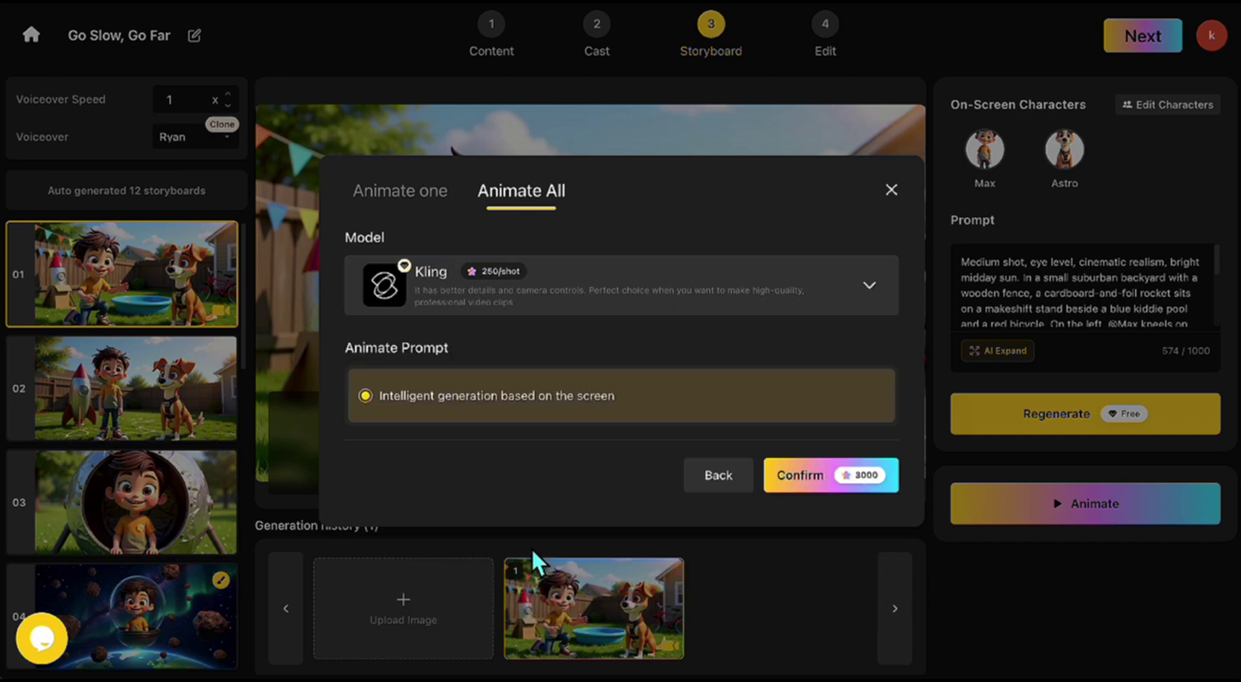
{"action": "left_click", "coordinate": [821, 493]}
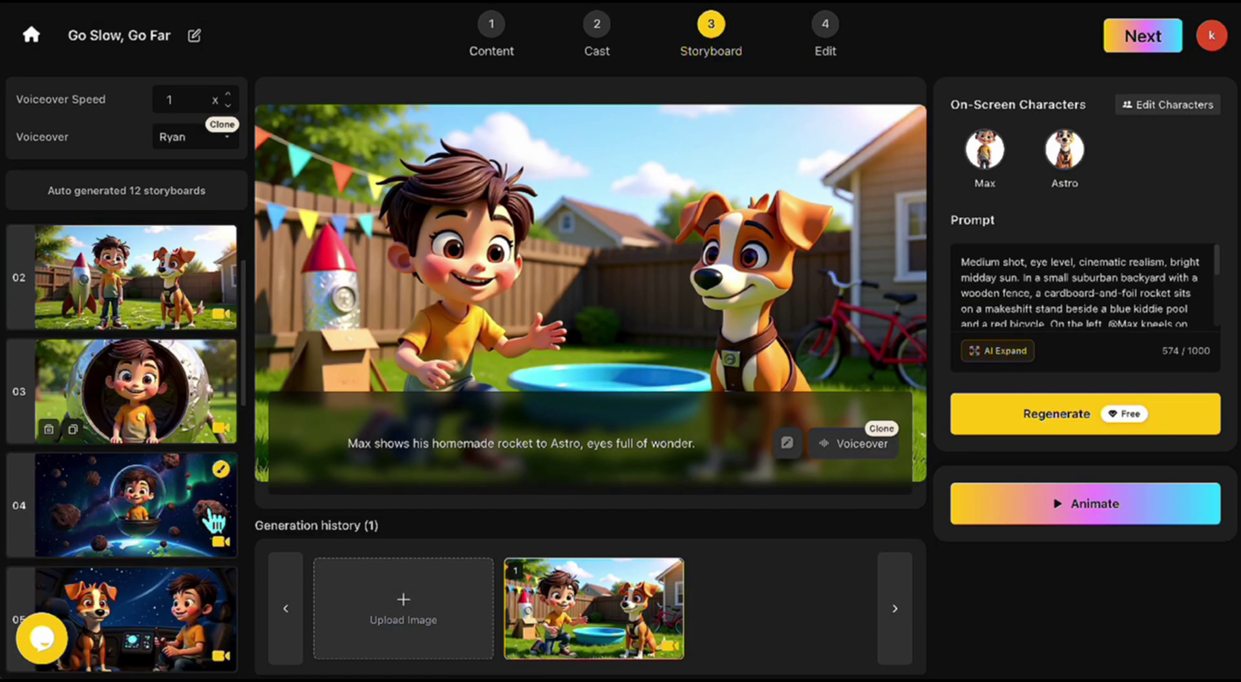
Review the animated clips of storyboards 01–06, then save the storyboard and continue to editing.
{"action": "scroll", "coordinate": [213, 517], "scroll_direction": "down", "scroll_amount": 3}
{"action": "scroll", "coordinate": [221, 524], "scroll_direction": "up", "scroll_amount": 5}
{"action": "left_click", "coordinate": [368, 333]}
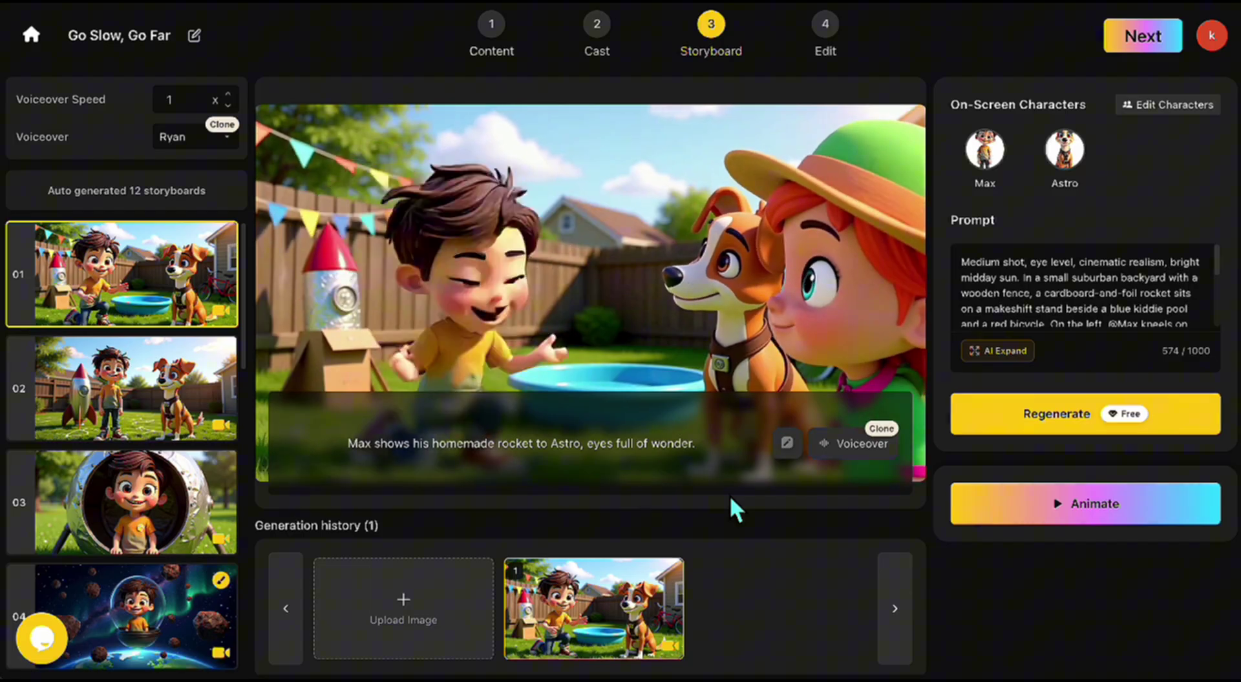
{"action": "left_click", "coordinate": [172, 434]}
{"action": "left_click", "coordinate": [540, 280]}
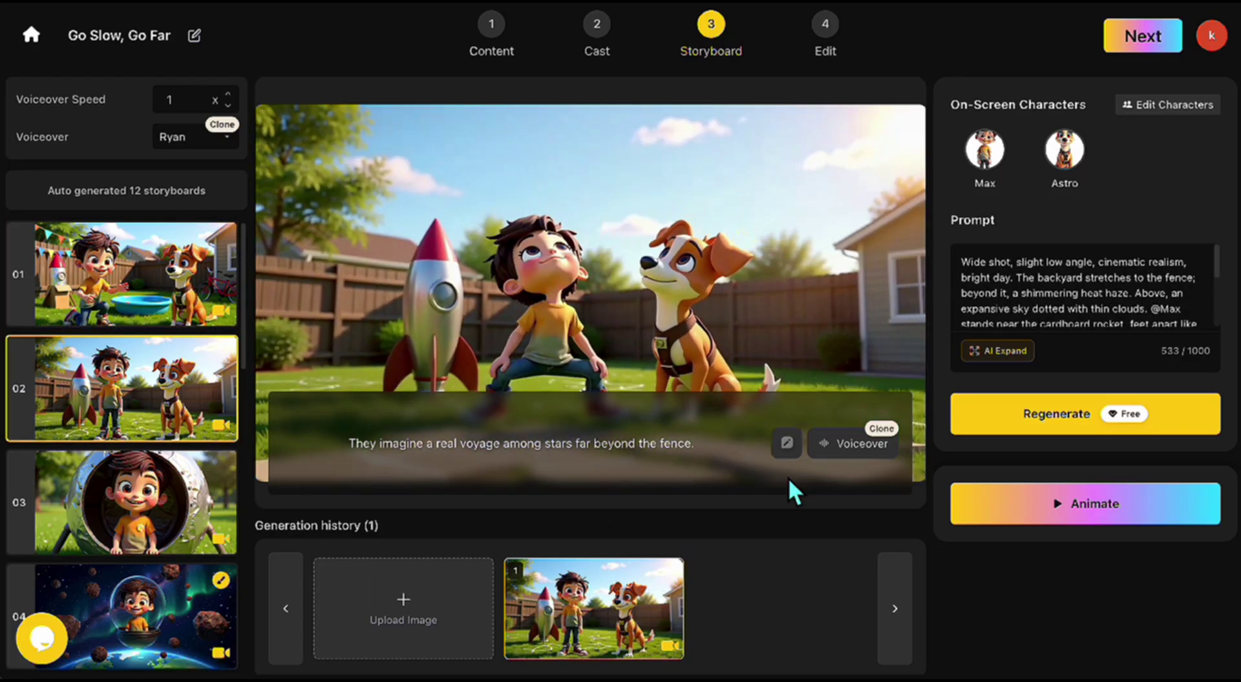
{"action": "left_click", "coordinate": [168, 517]}
{"action": "left_click", "coordinate": [429, 335]}
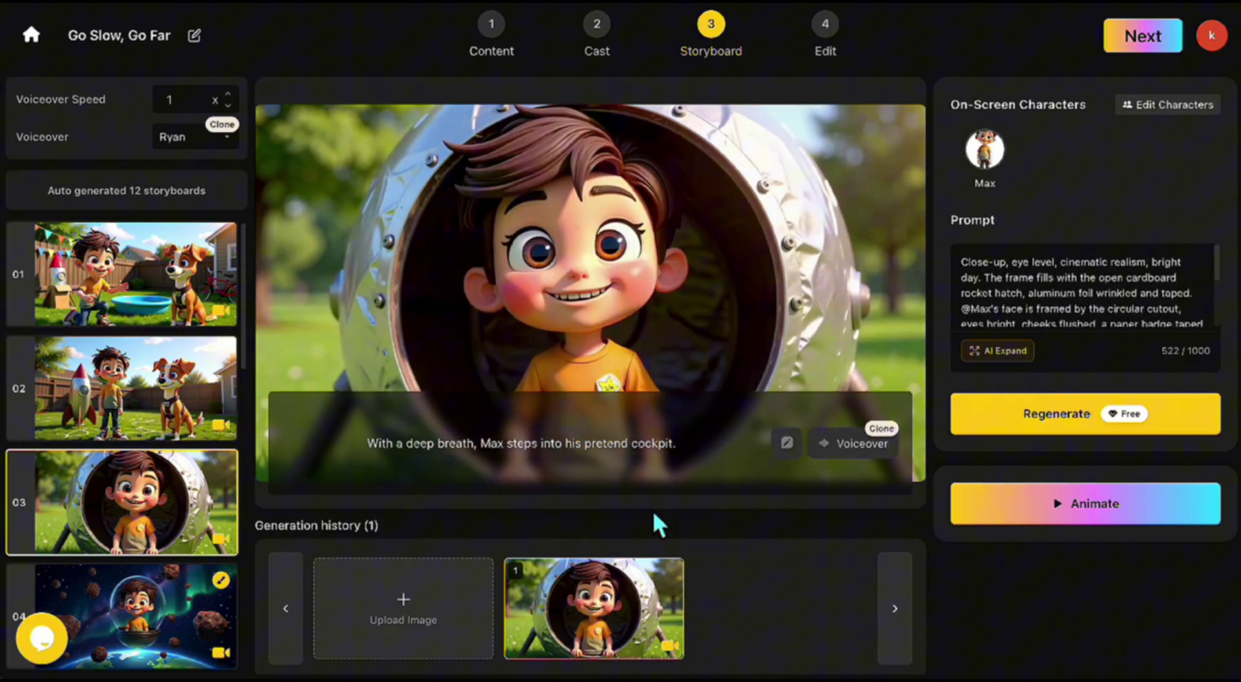
{"action": "scroll", "coordinate": [216, 401], "scroll_direction": "down", "scroll_amount": 3}
{"action": "left_click", "coordinate": [136, 326]}
{"action": "left_click", "coordinate": [604, 317]}
{"action": "left_click", "coordinate": [123, 475]}
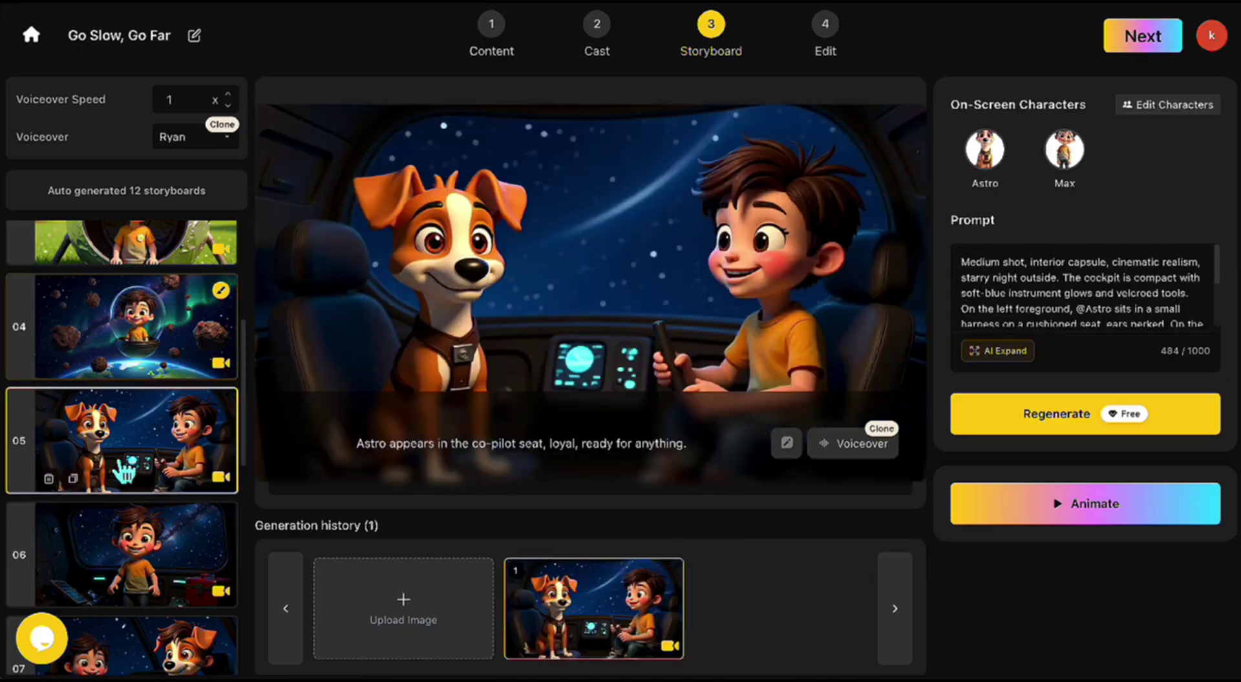
{"action": "left_click", "coordinate": [167, 520]}
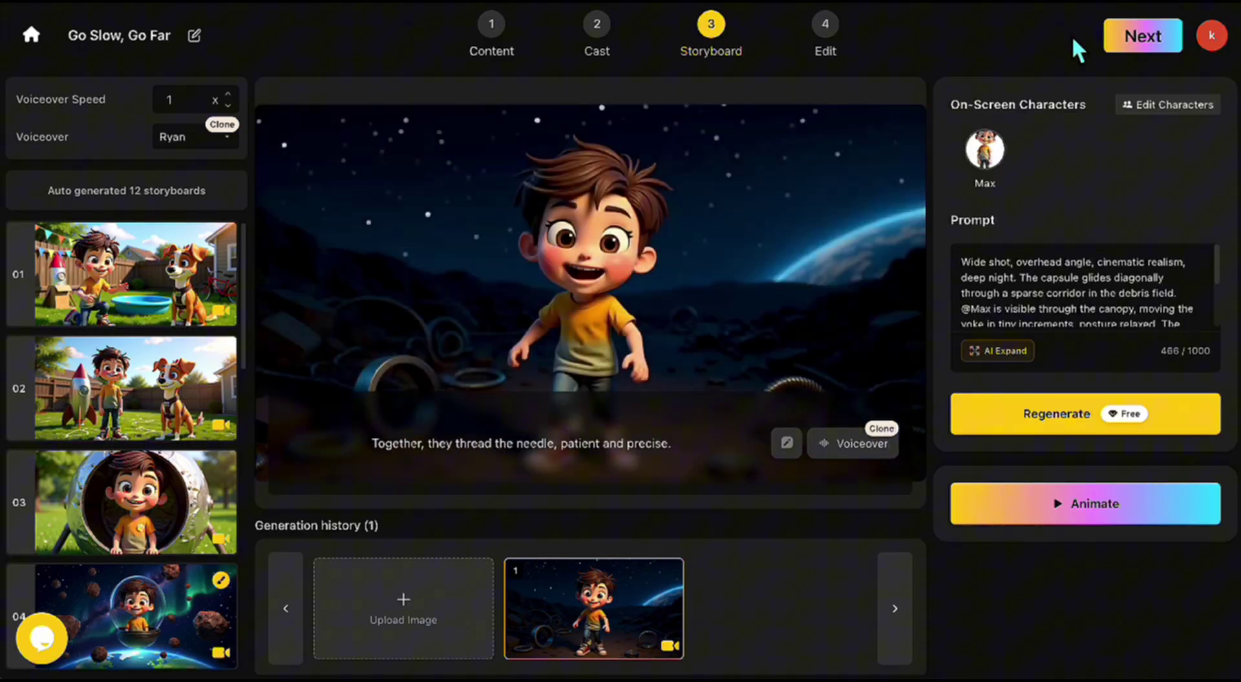
{"action": "left_click", "coordinate": [1155, 40]}
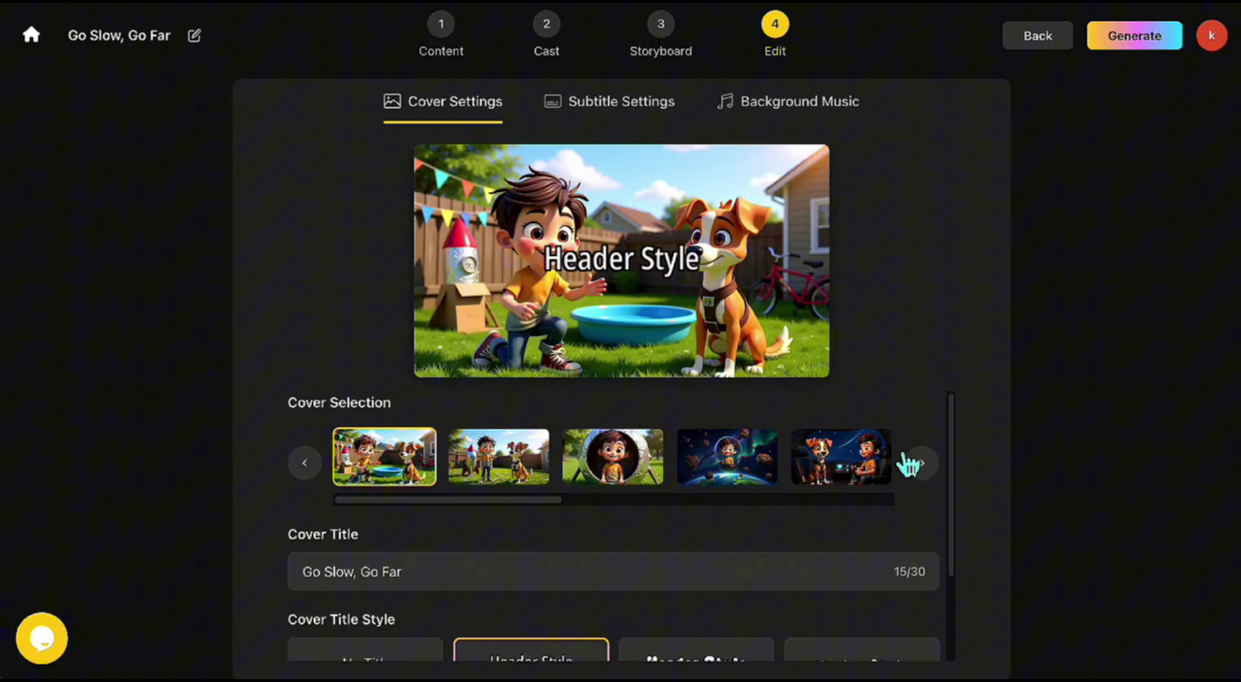
Make the cockpit scene the cover, titled 'Go Slow, Go Far' in a plain Header Style.
{"action": "left_click", "coordinate": [921, 463]}
{"action": "left_click", "coordinate": [921, 464]}
{"action": "left_click", "coordinate": [836, 460]}
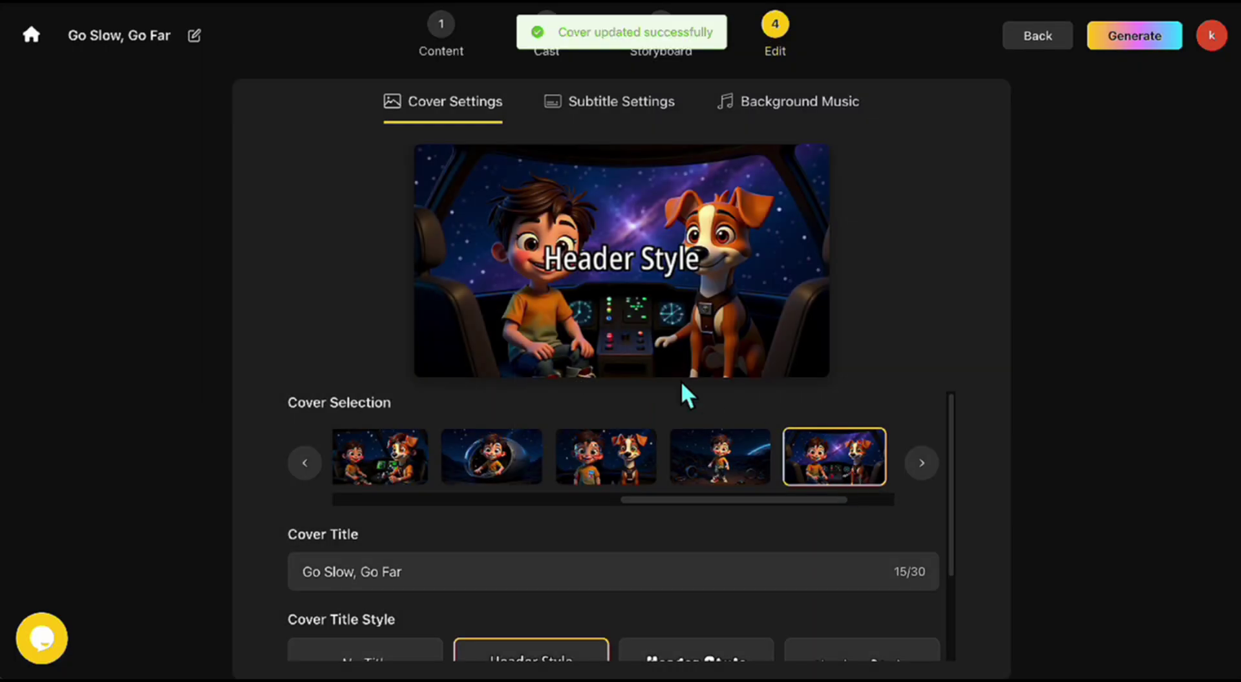
{"action": "scroll", "coordinate": [659, 401], "scroll_direction": "down", "scroll_amount": 2}
{"action": "left_click", "coordinate": [552, 462]}
{"action": "left_click", "coordinate": [546, 618]}
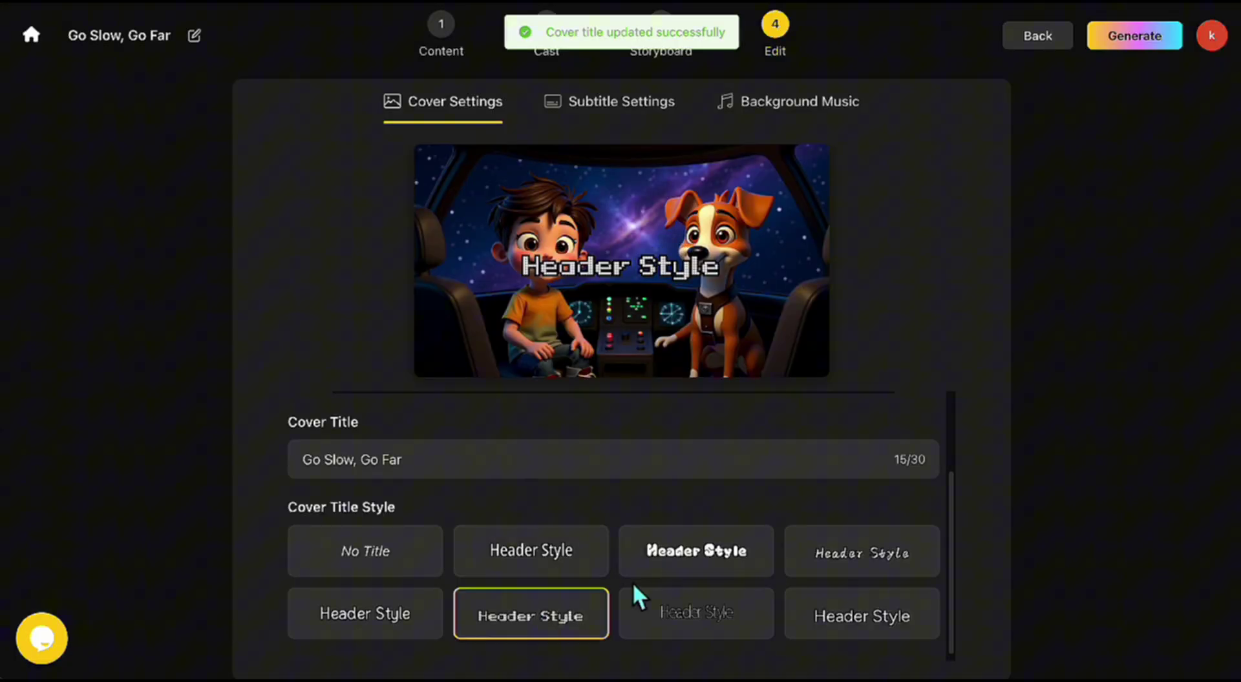
{"action": "left_click", "coordinate": [485, 570]}
{"action": "left_click", "coordinate": [402, 617]}
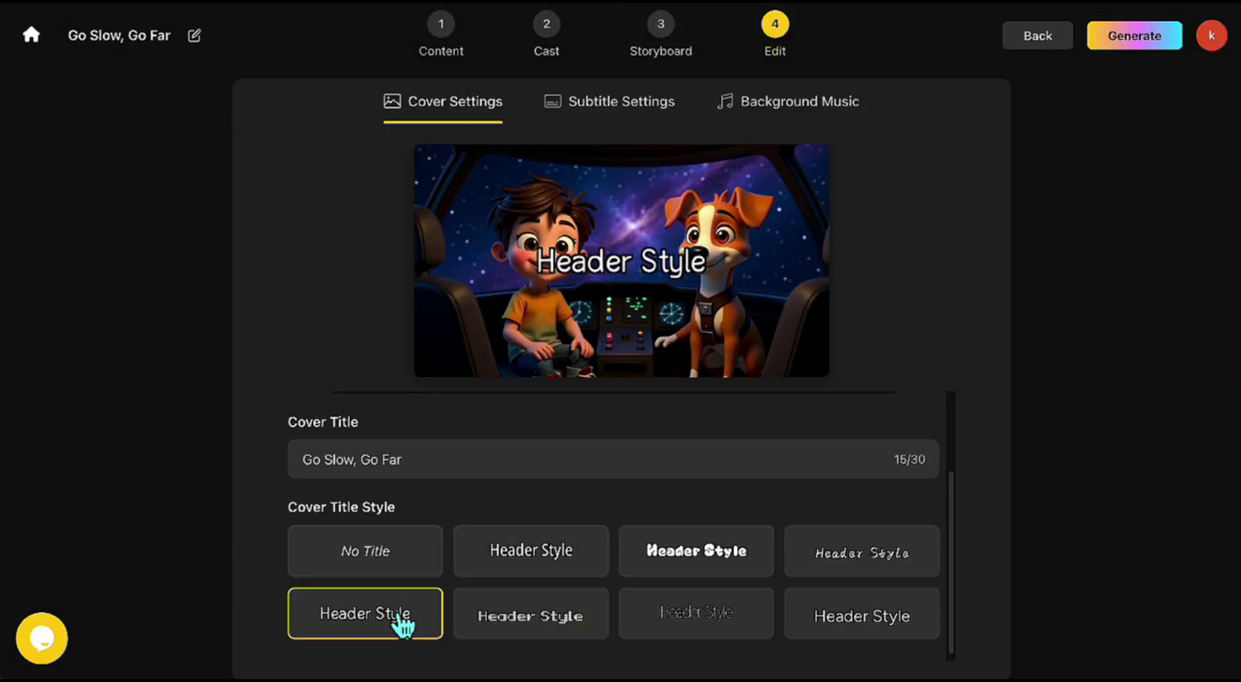
Compare the bold, handwritten and plain subtitle styles, then turn subtitles off.
{"action": "left_click", "coordinate": [591, 103]}
{"action": "left_click", "coordinate": [697, 476]}
{"action": "left_click", "coordinate": [869, 455]}
{"action": "left_click", "coordinate": [533, 511]}
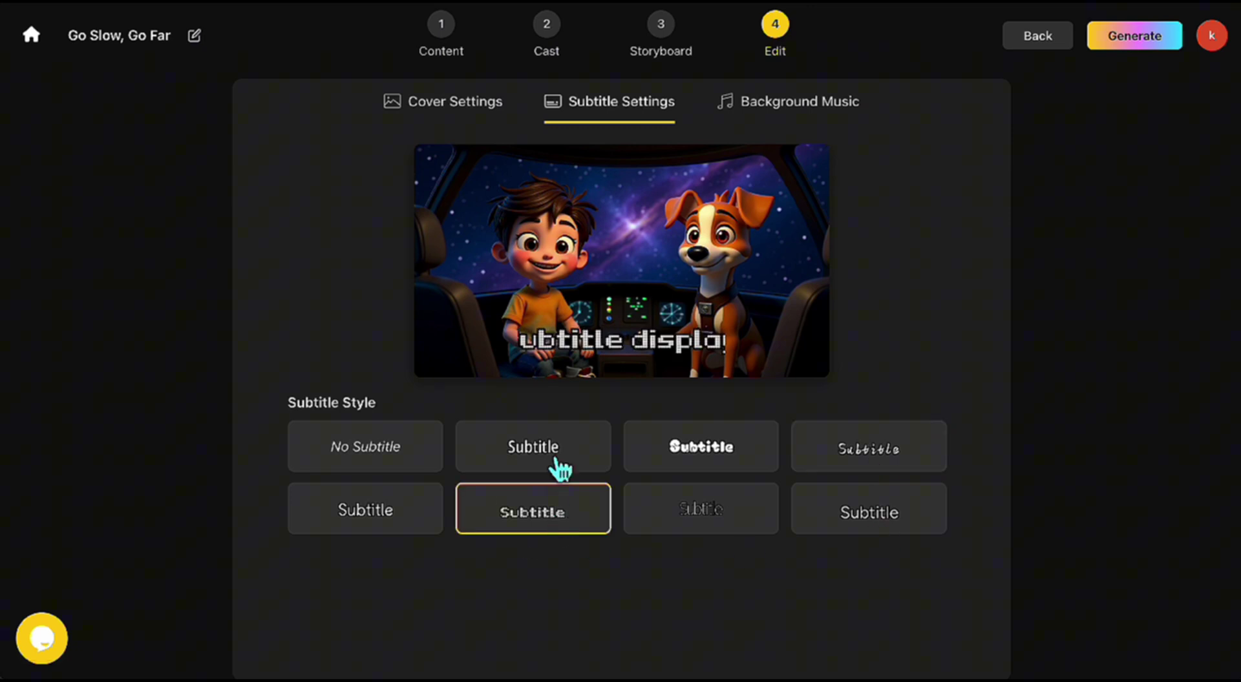
{"action": "left_click", "coordinate": [560, 464]}
{"action": "left_click", "coordinate": [419, 469]}
Preview the Jingle Bells and Los Mil Colores tracks and set background music volume to 25%.
{"action": "left_click", "coordinate": [787, 104]}
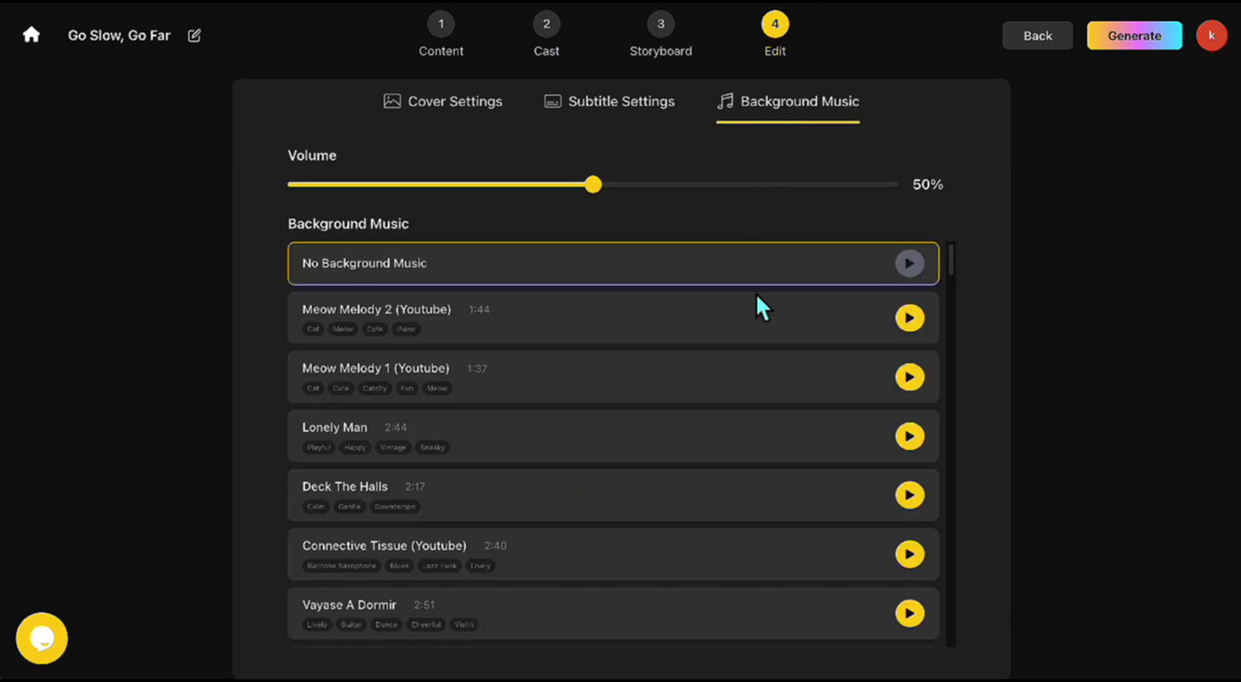
{"action": "scroll", "coordinate": [728, 409], "scroll_direction": "down", "scroll_amount": 15}
{"action": "left_click", "coordinate": [918, 434]}
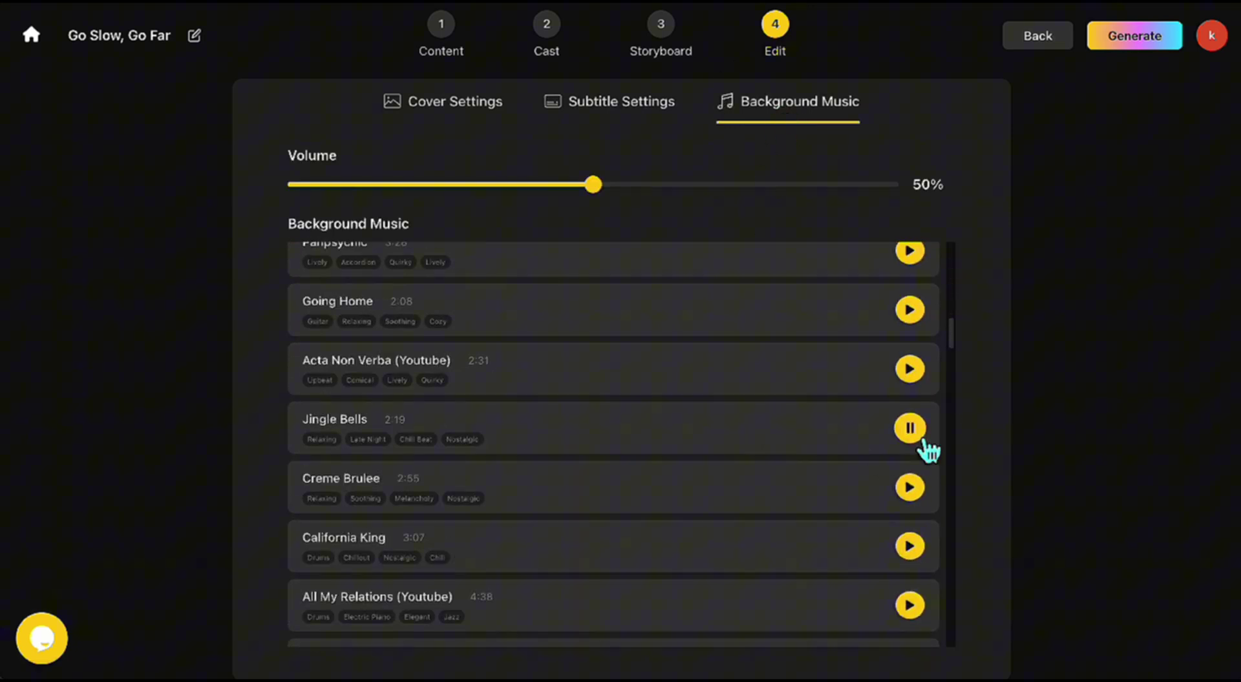
{"action": "scroll", "coordinate": [888, 414], "scroll_direction": "down", "scroll_amount": 6}
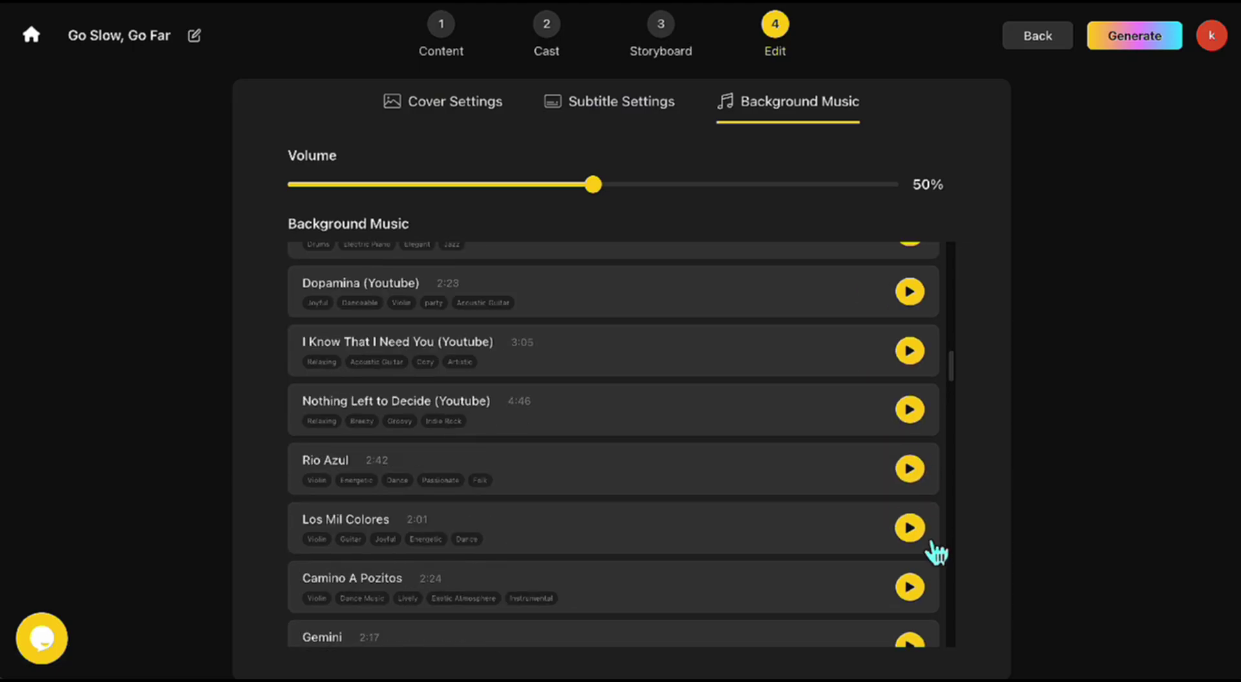
{"action": "left_click", "coordinate": [912, 526]}
{"action": "scroll", "coordinate": [879, 420], "scroll_direction": "down", "scroll_amount": 4}
{"action": "left_click_drag", "start_coordinate": [593, 185], "coordinate": [439, 185]}
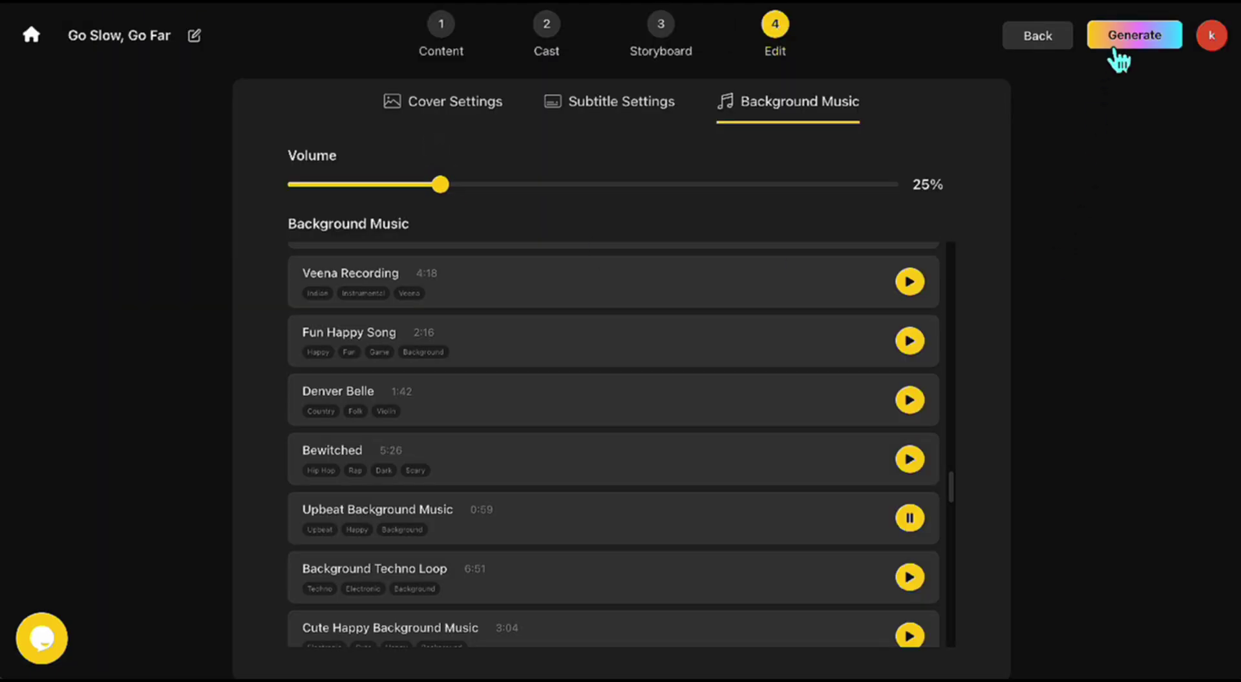
Render the final 'Go Slow, Go Far' story video.
{"action": "left_click", "coordinate": [1107, 44]}
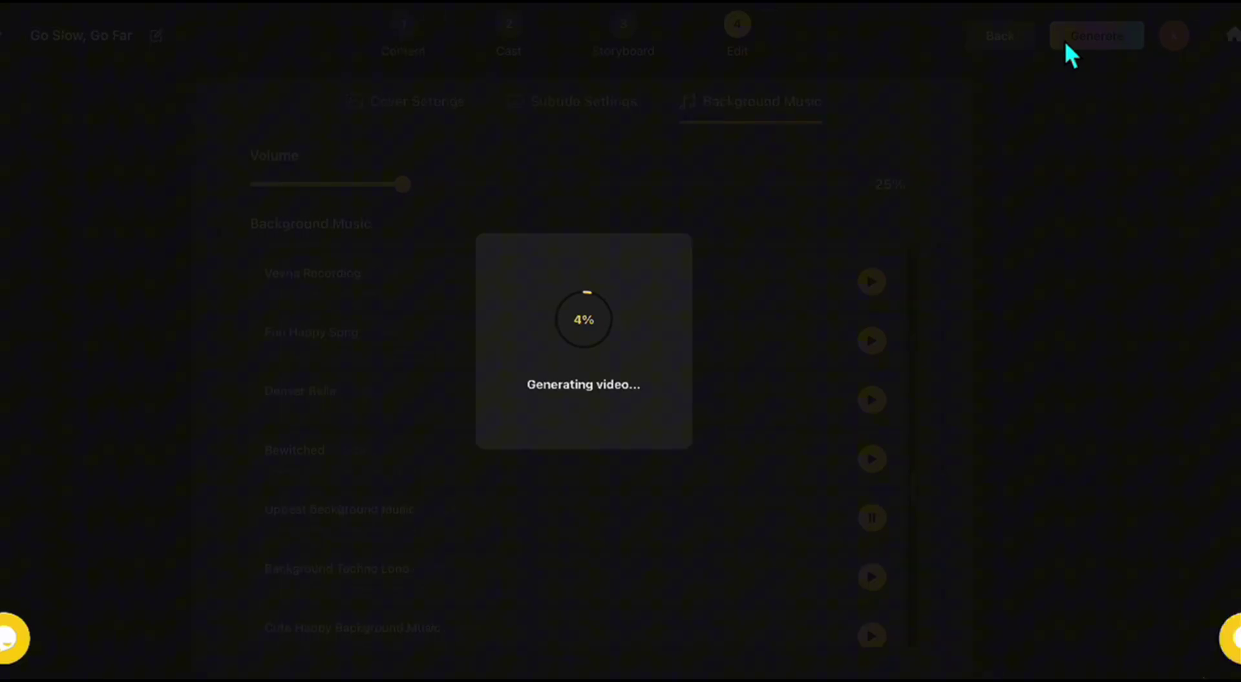